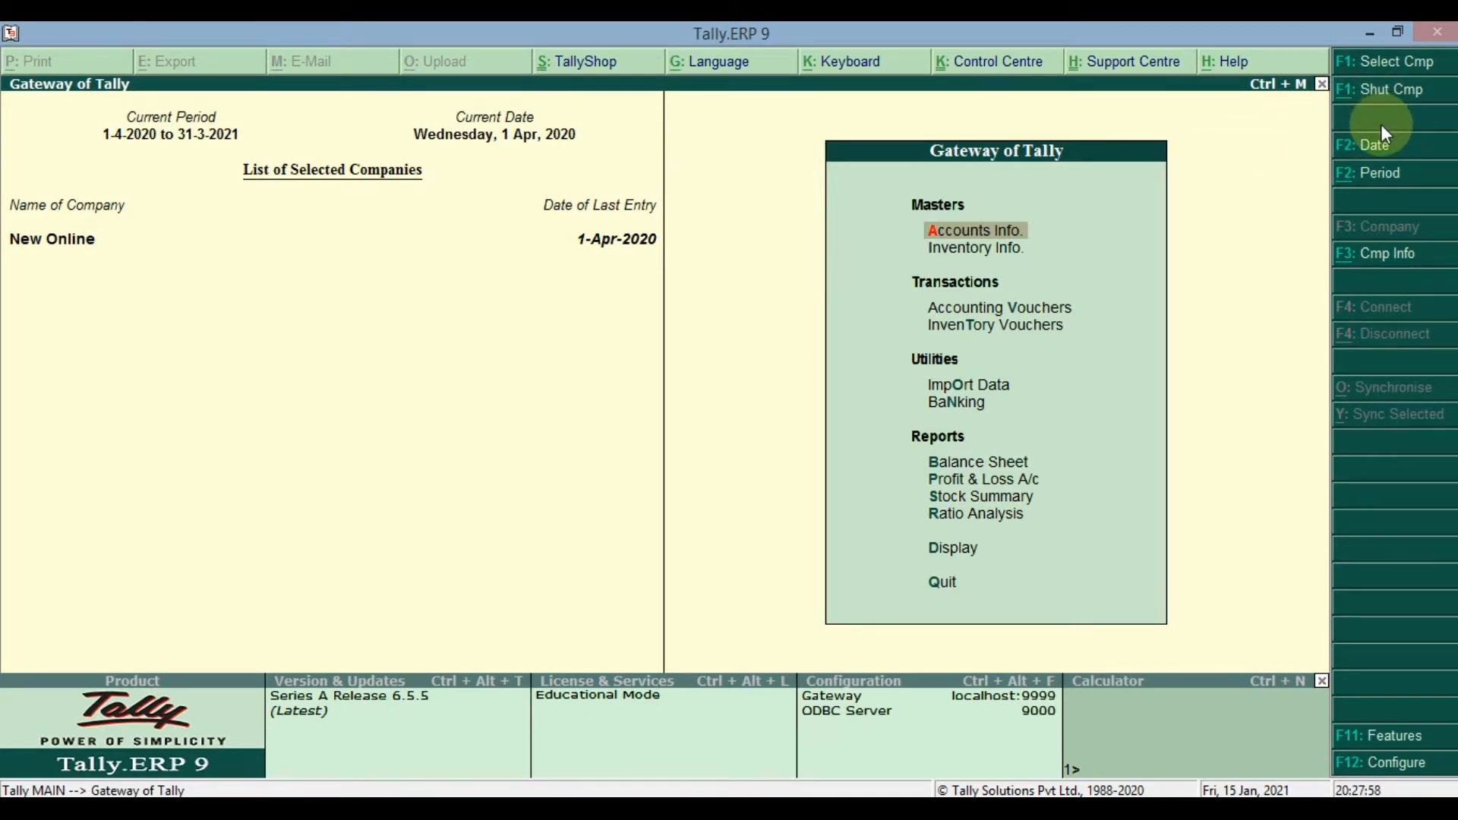
- Shut the New Online company and load ABC Enterprises from the company list
key("alt+F1")
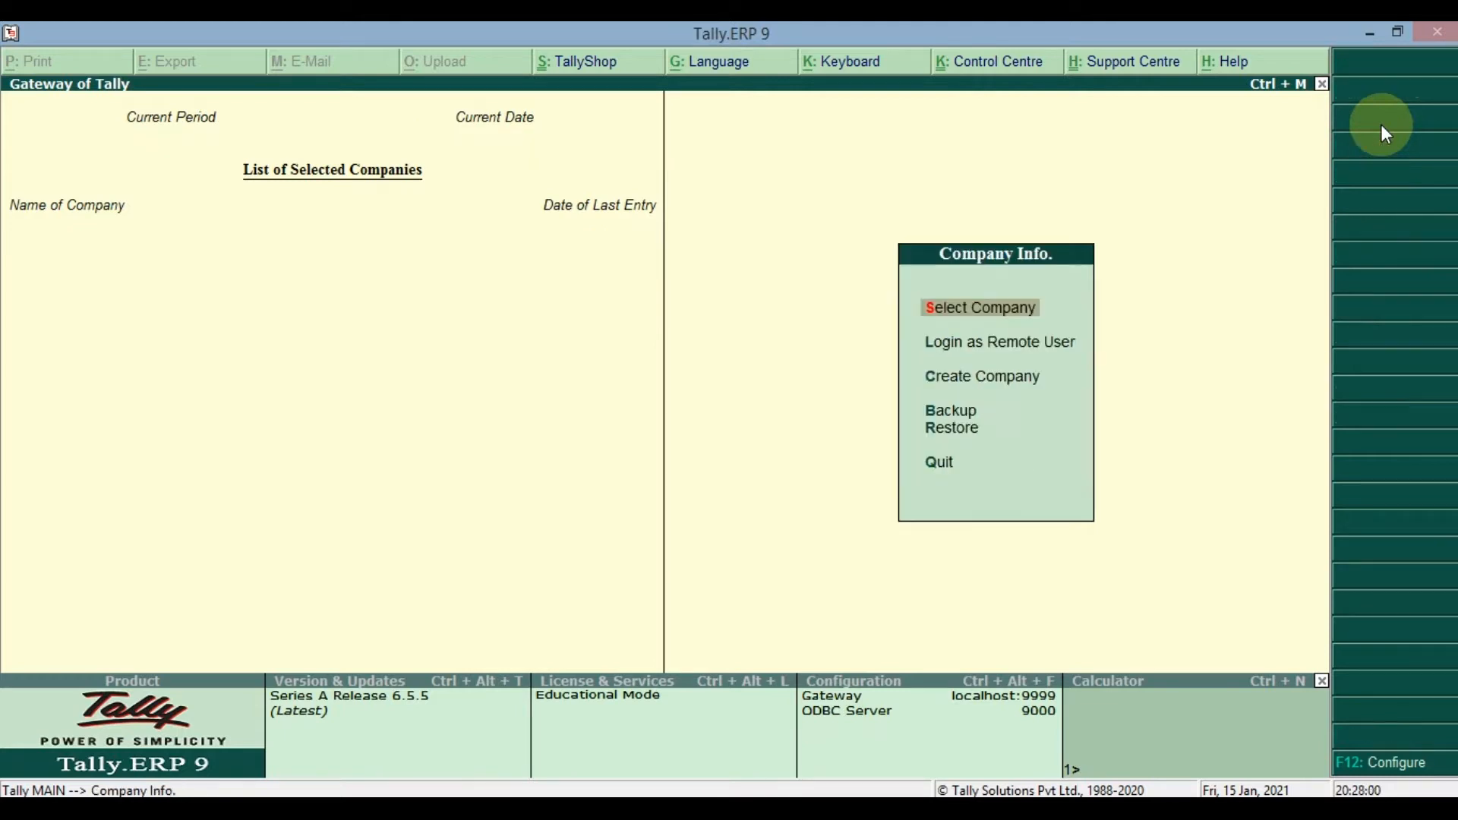
key("Down")
key("Up")
key("Return")
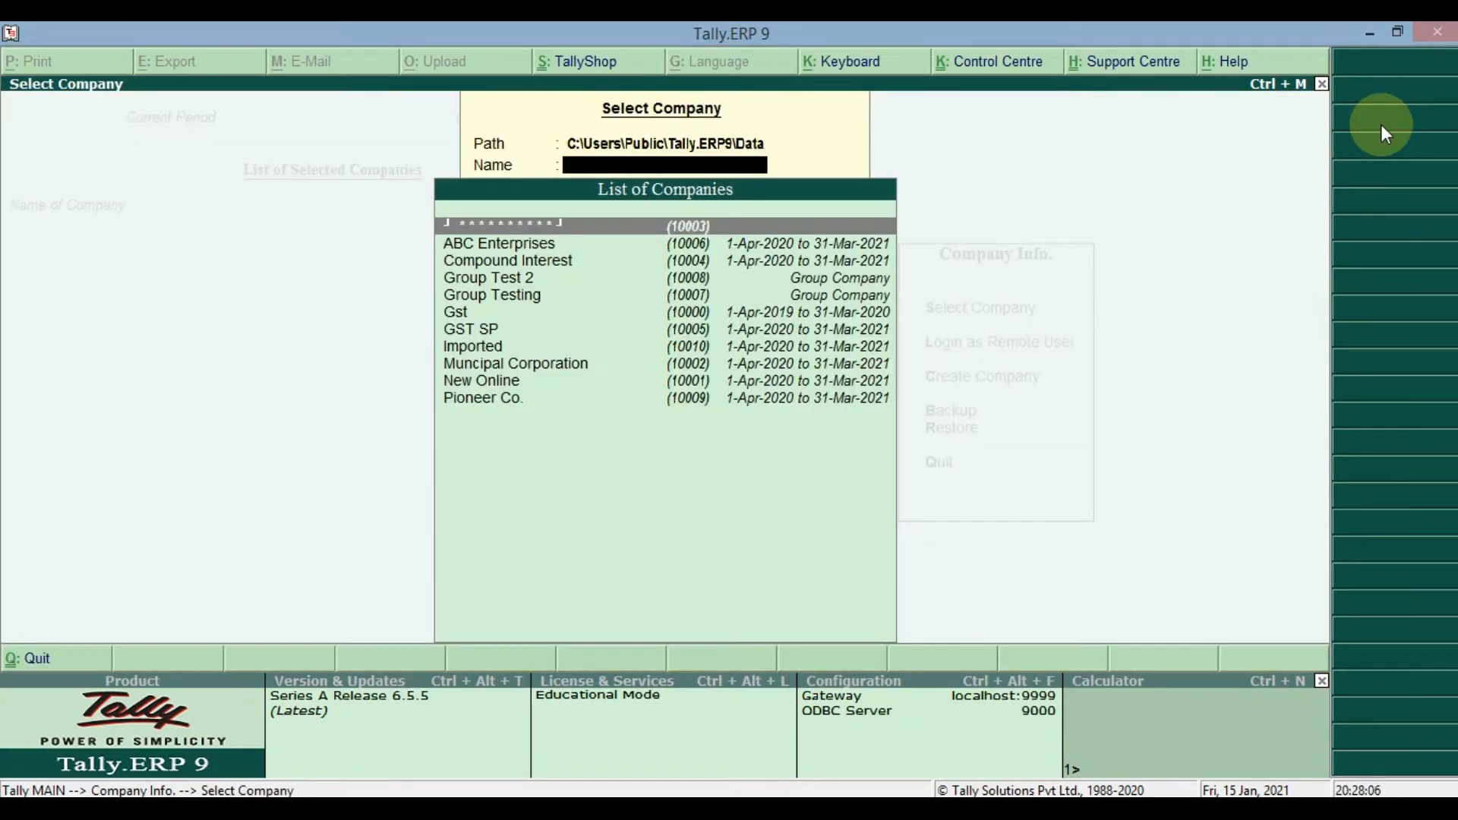
key("Down")
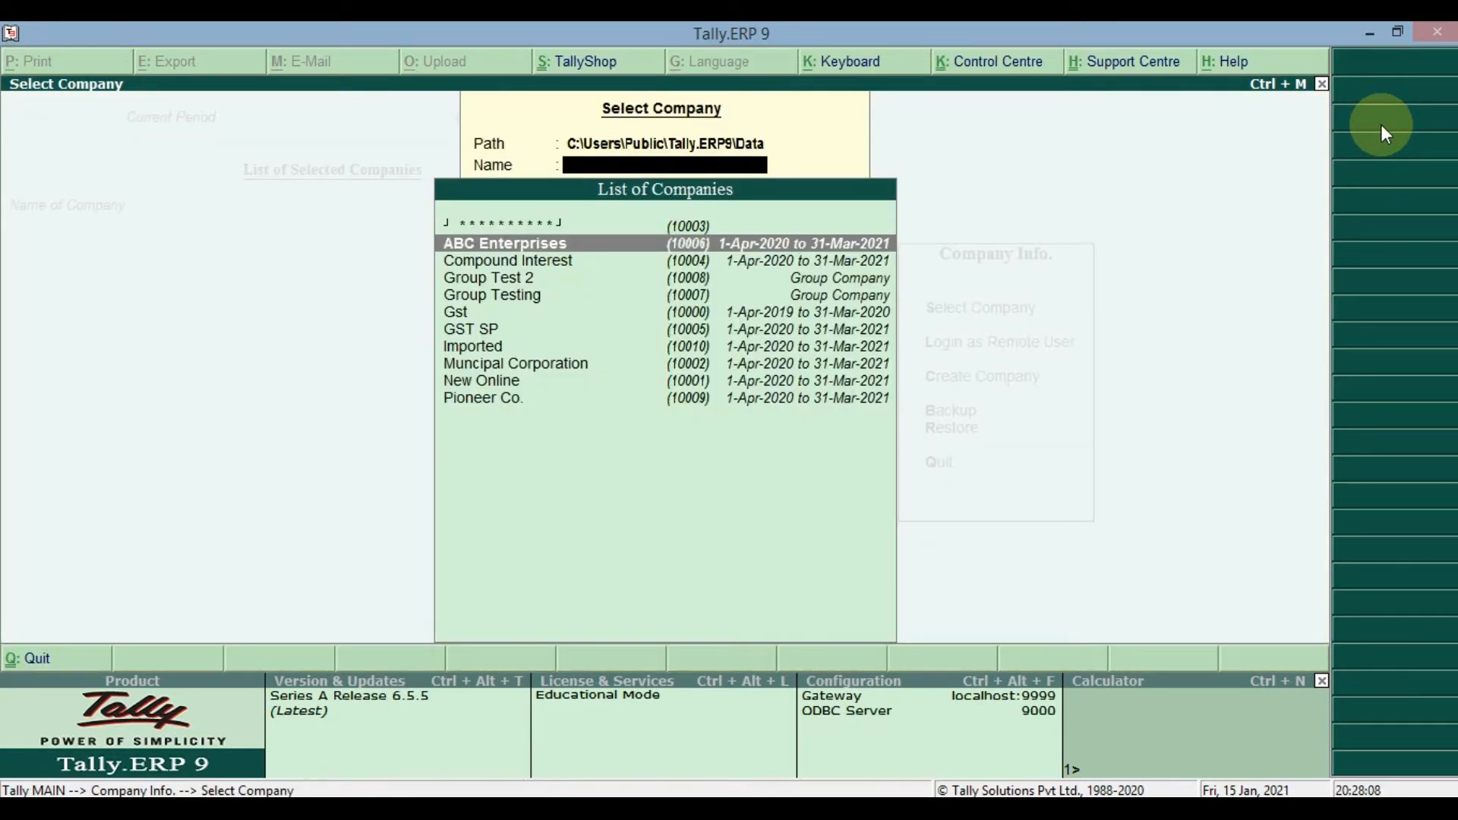
key("Return")
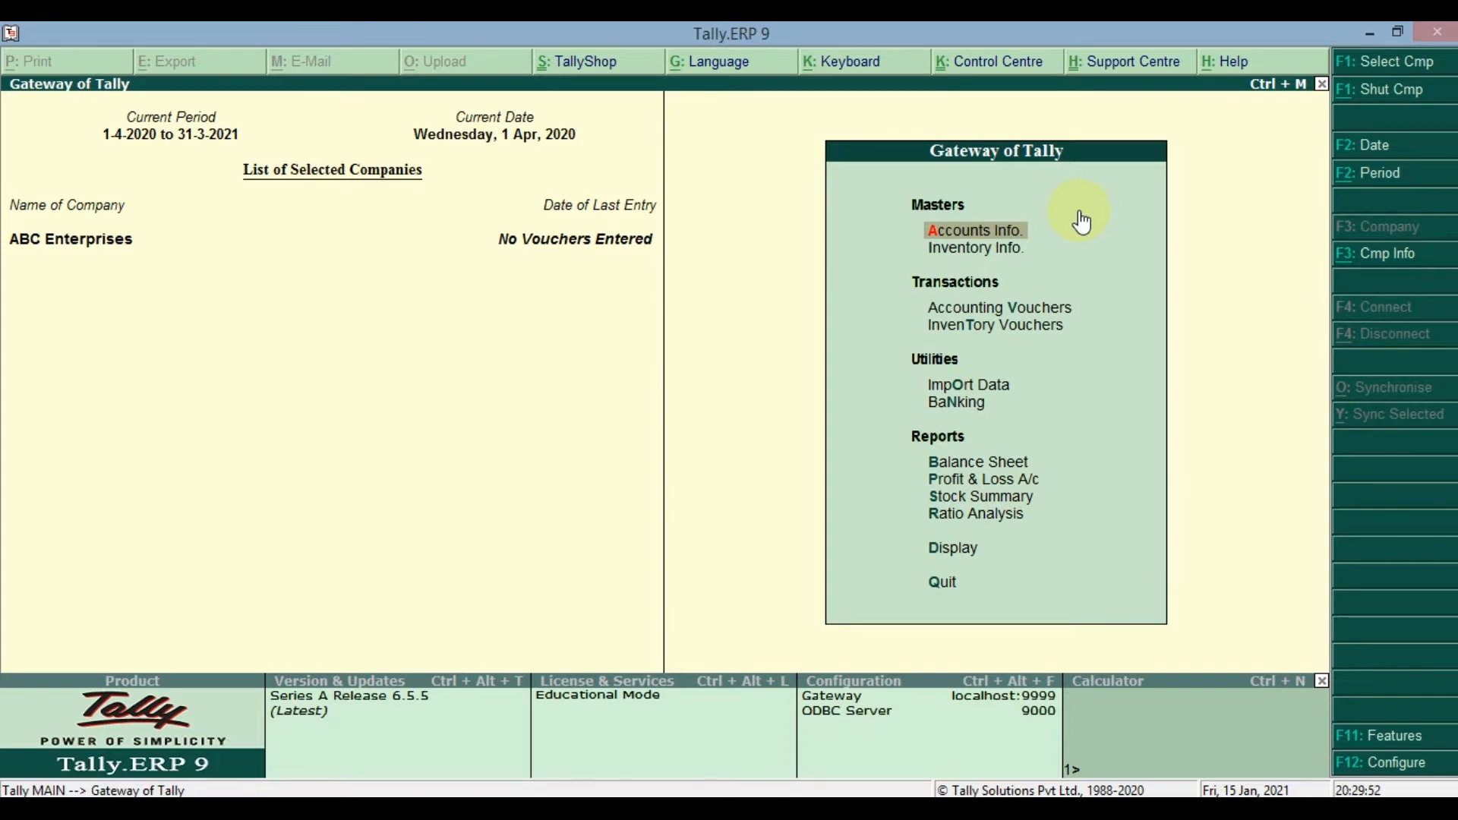
- Open the ledger options within the accounts information of ABC Enterprises
key("Down")
key("Up")
key("Return")
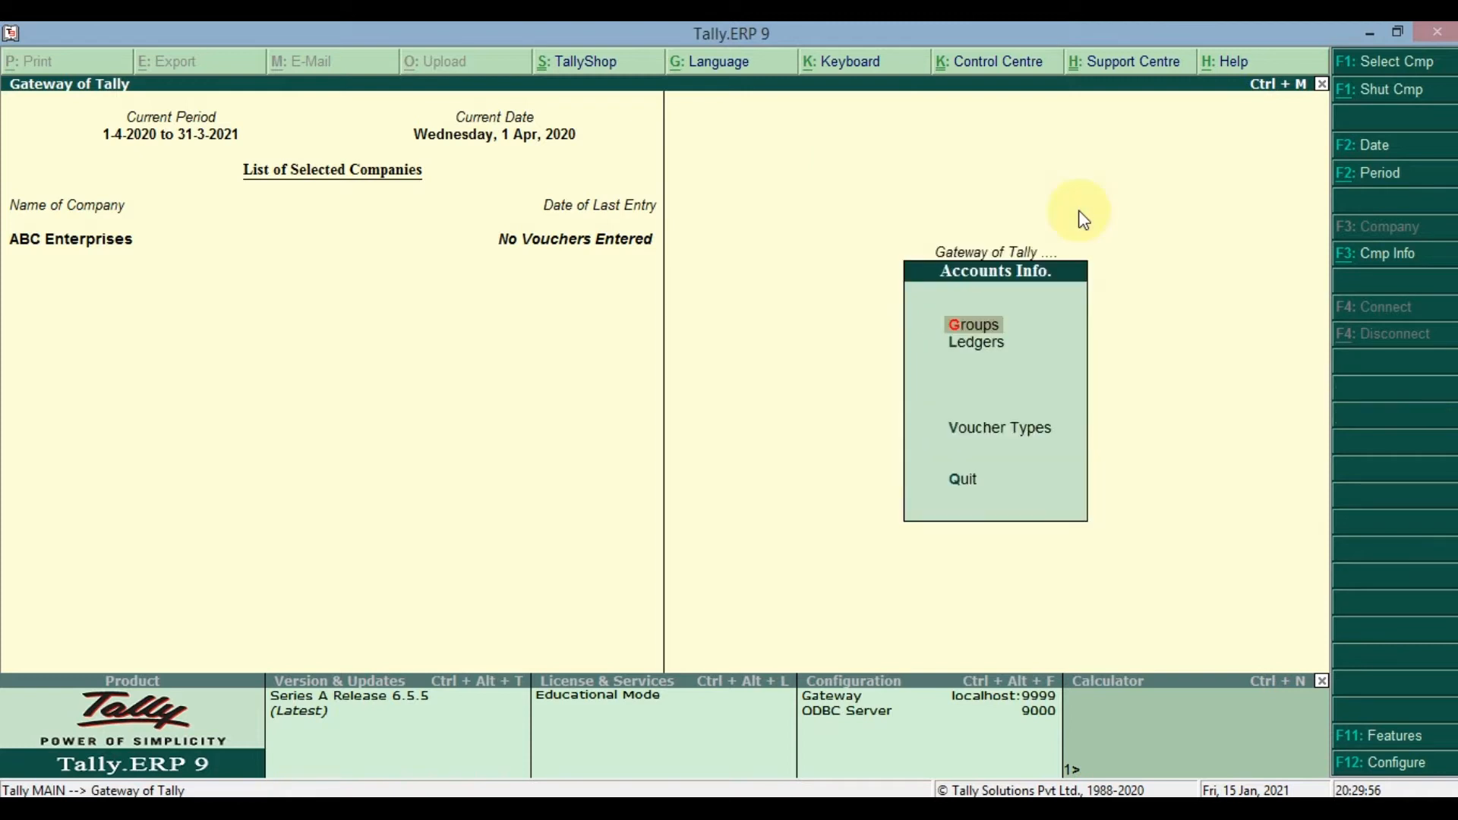
key("Down")
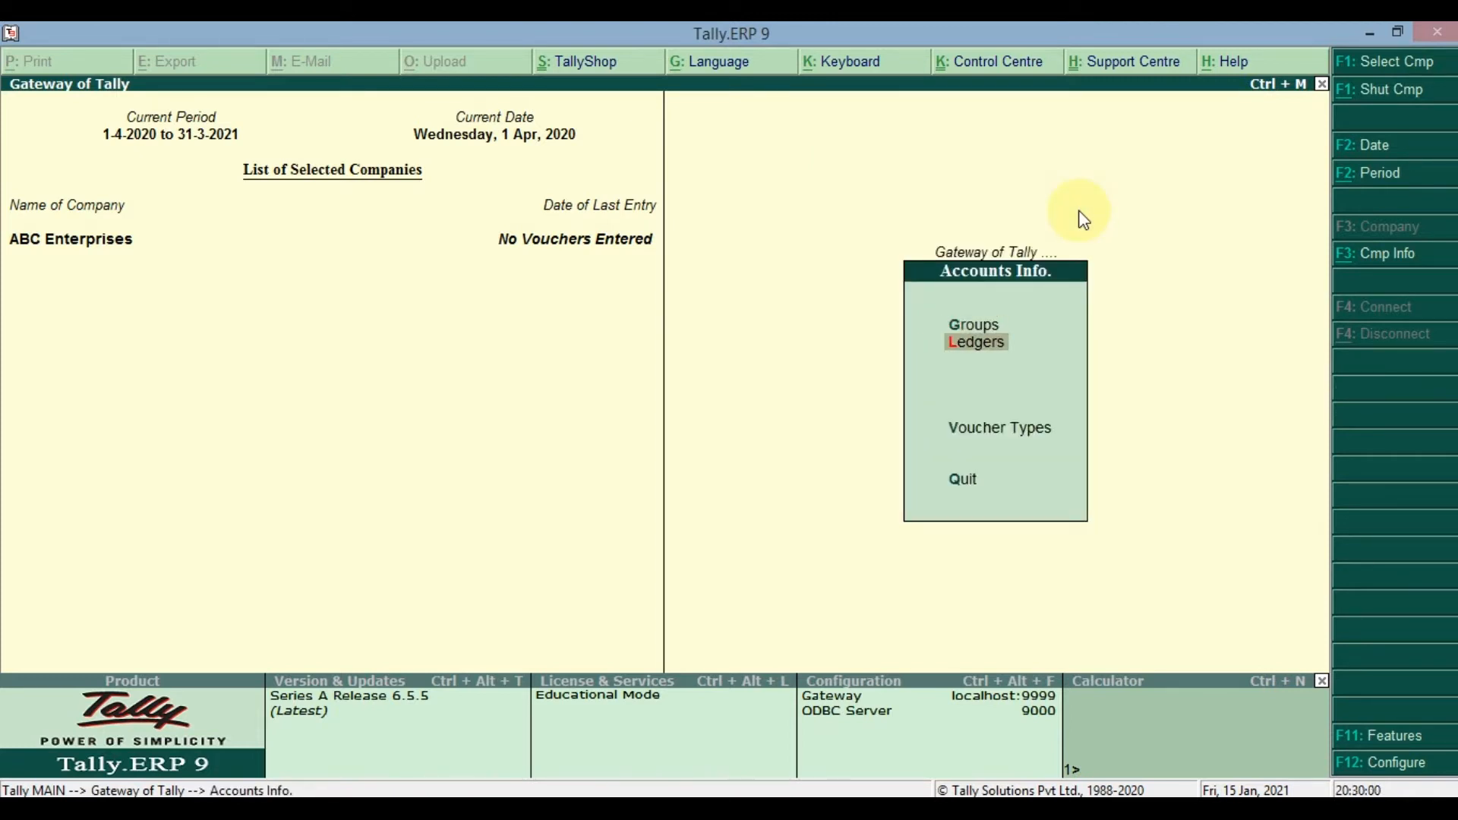
key("Return")
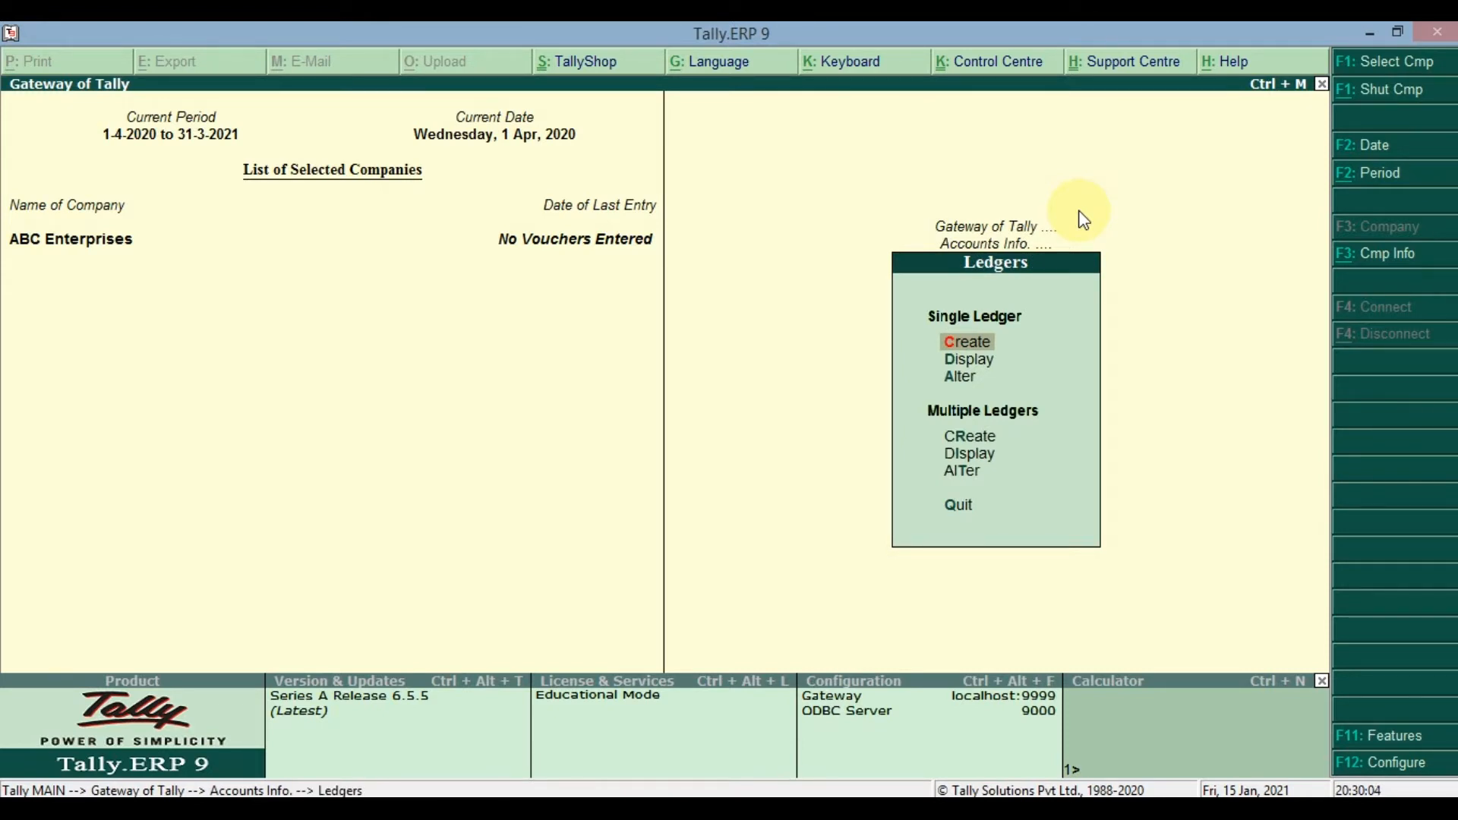
key("Down")
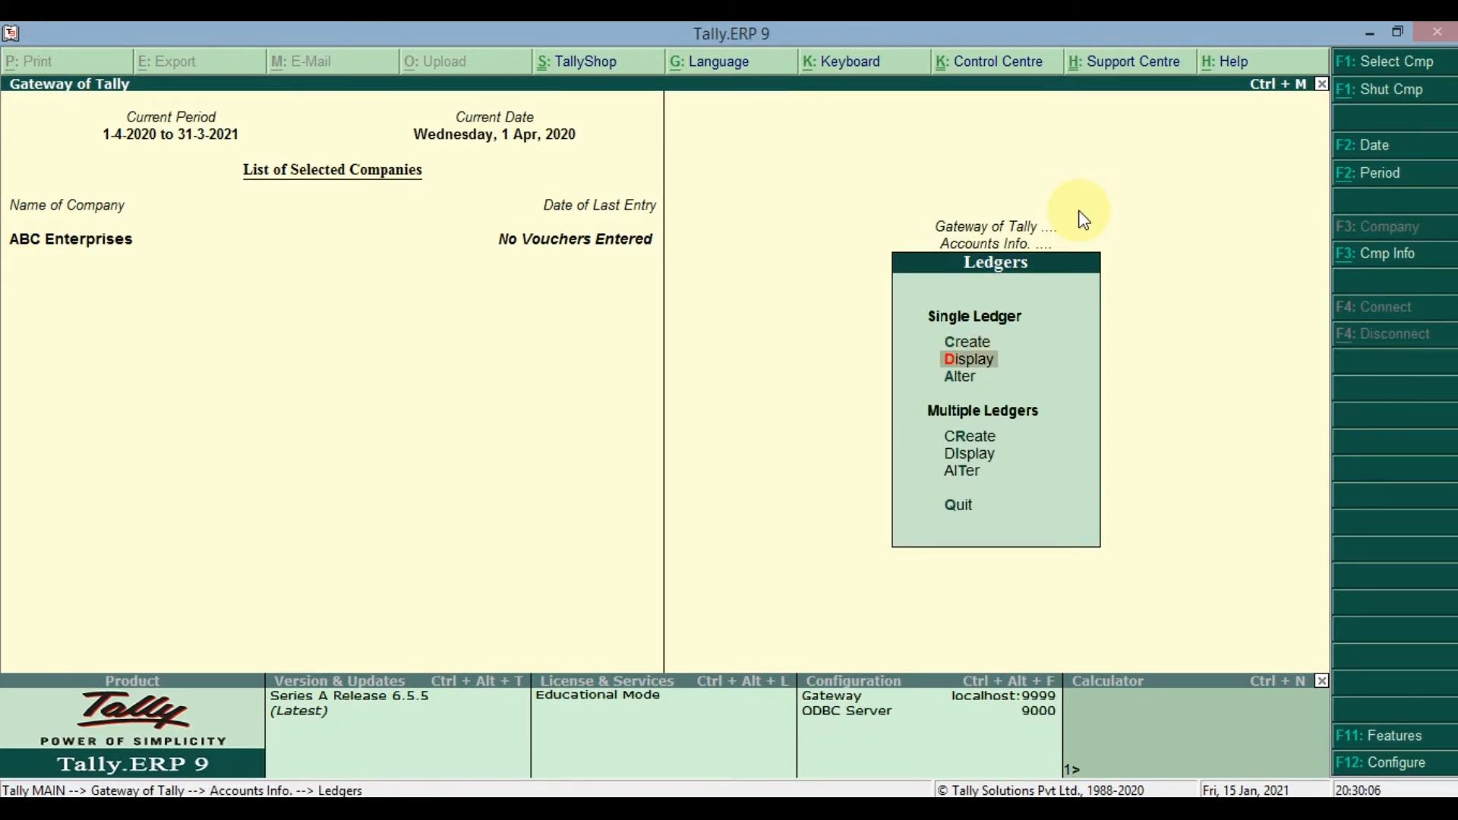
key("Down")
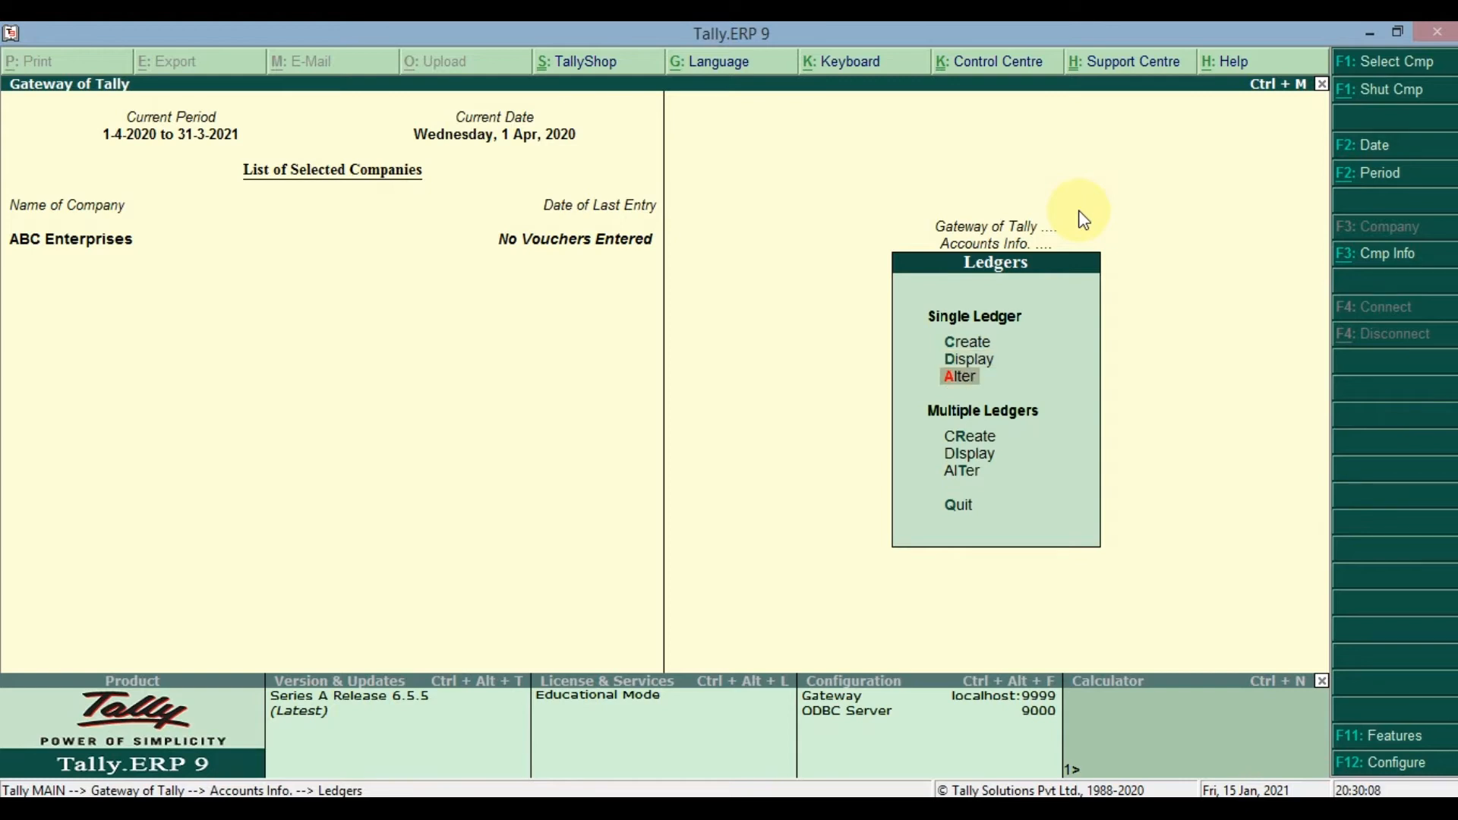
key("Down")
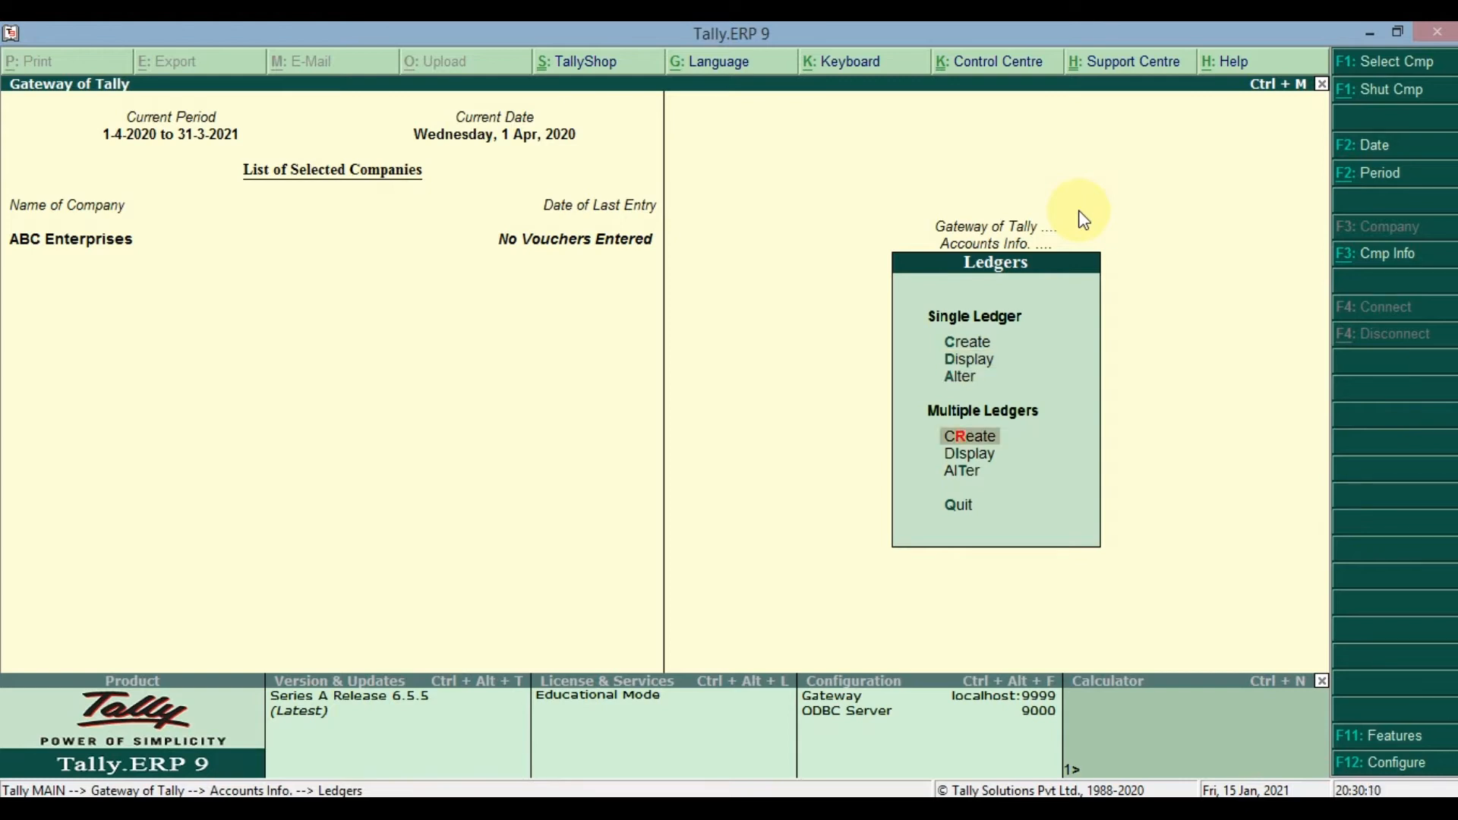
key("Down")
key("Down")
key("Up")
key("Up")
key("Up")
key("Up")
key("Up")
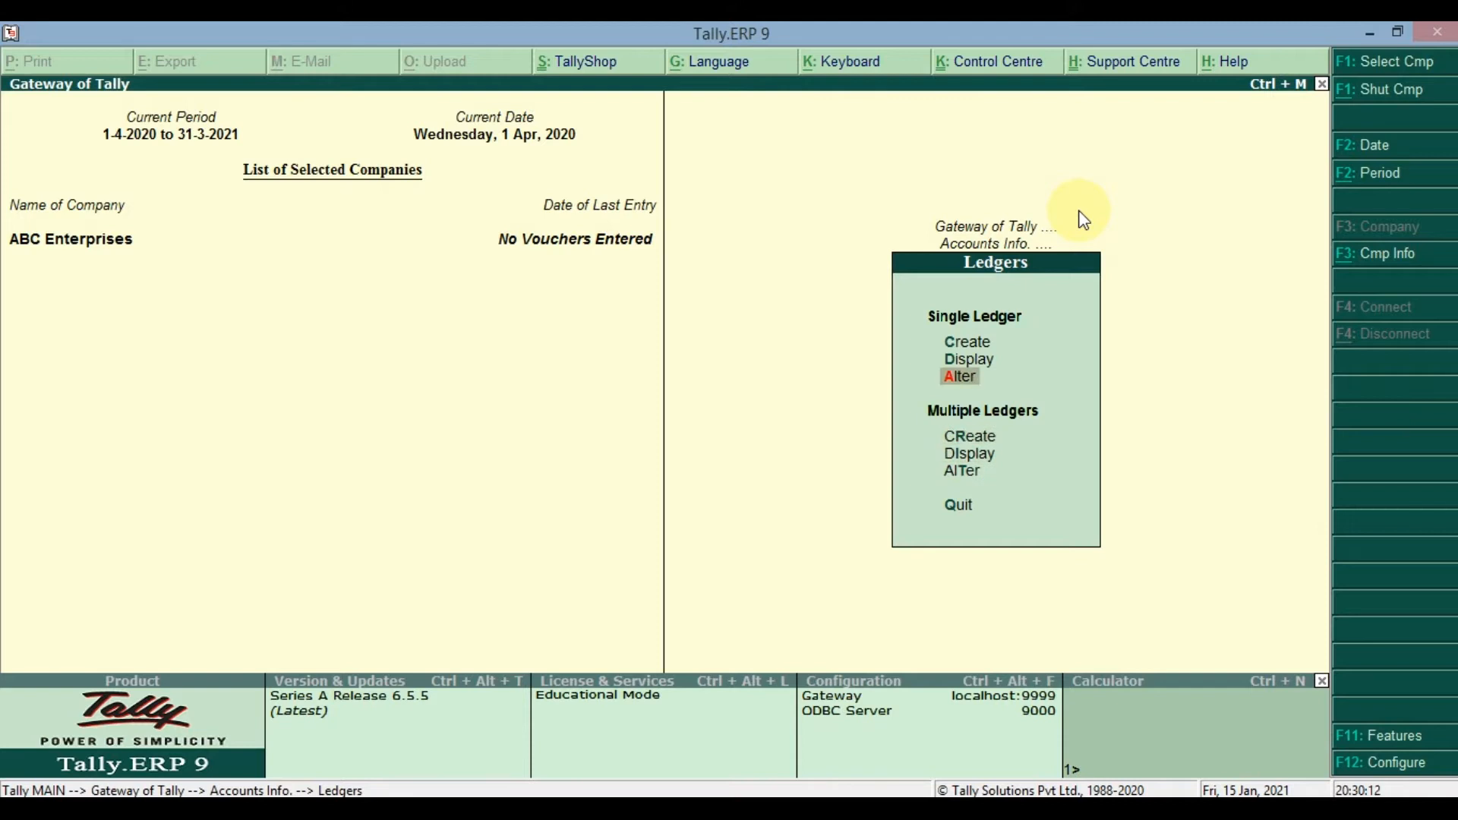
key("Down")
key("Down")
key("Up")
key("Up")
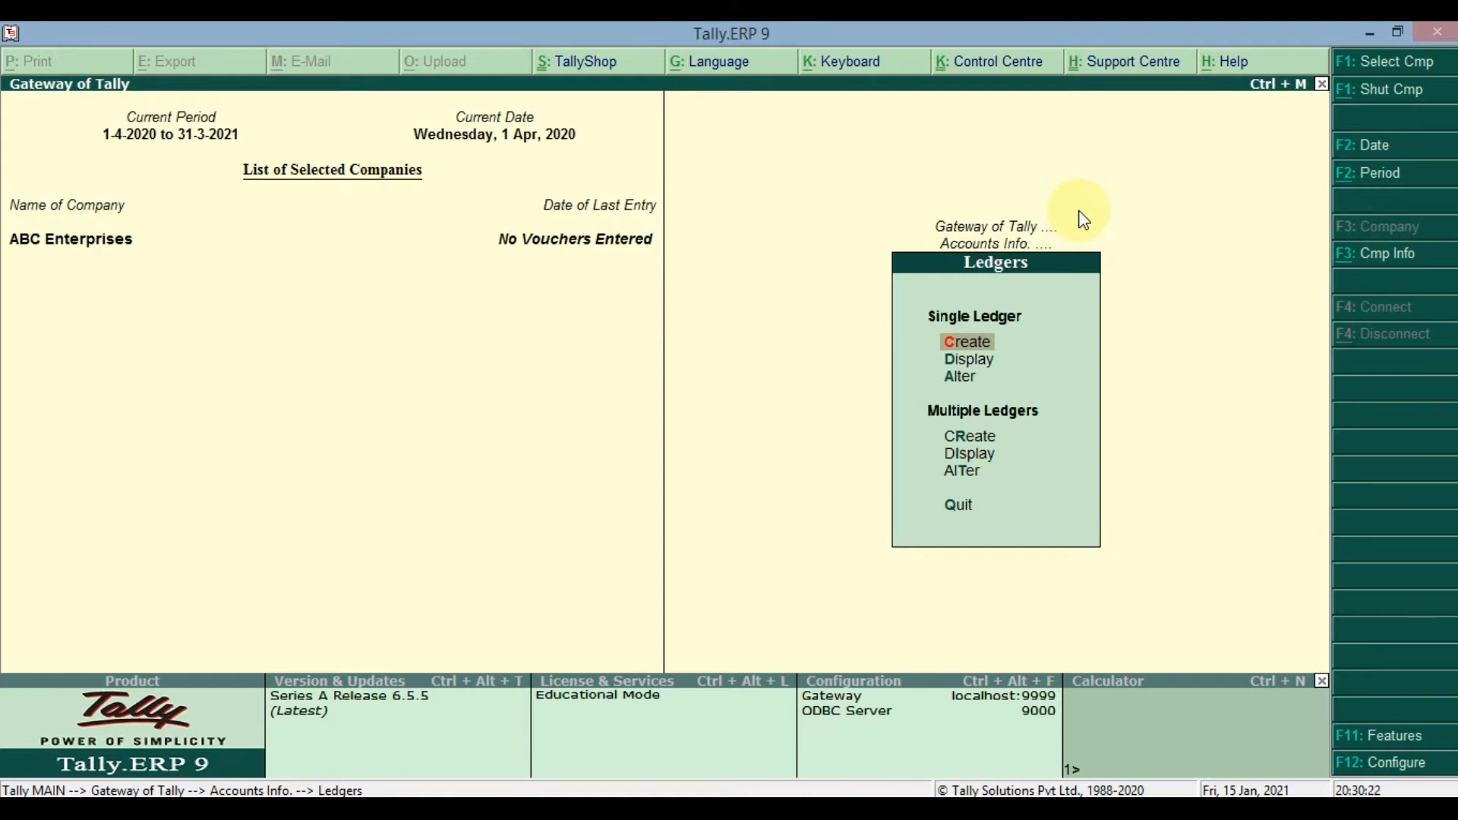
- Look at the blank single-ledger creation form, then leave it without creating a ledger
key("Return")
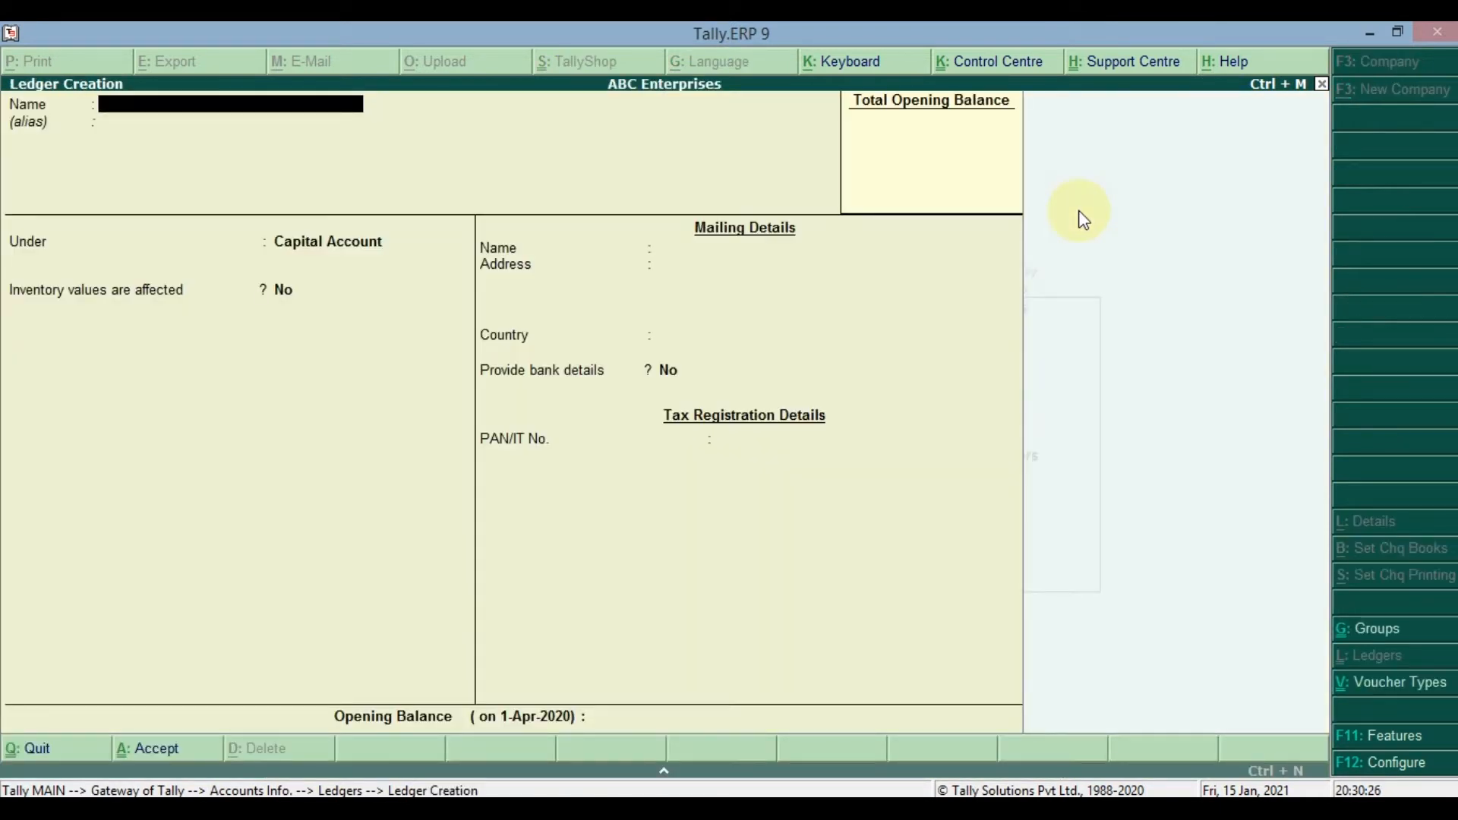
key("Escape")
key("Return")
- View the list of existing ledgers available for single-ledger display, then return to the ledger options
key("Down")
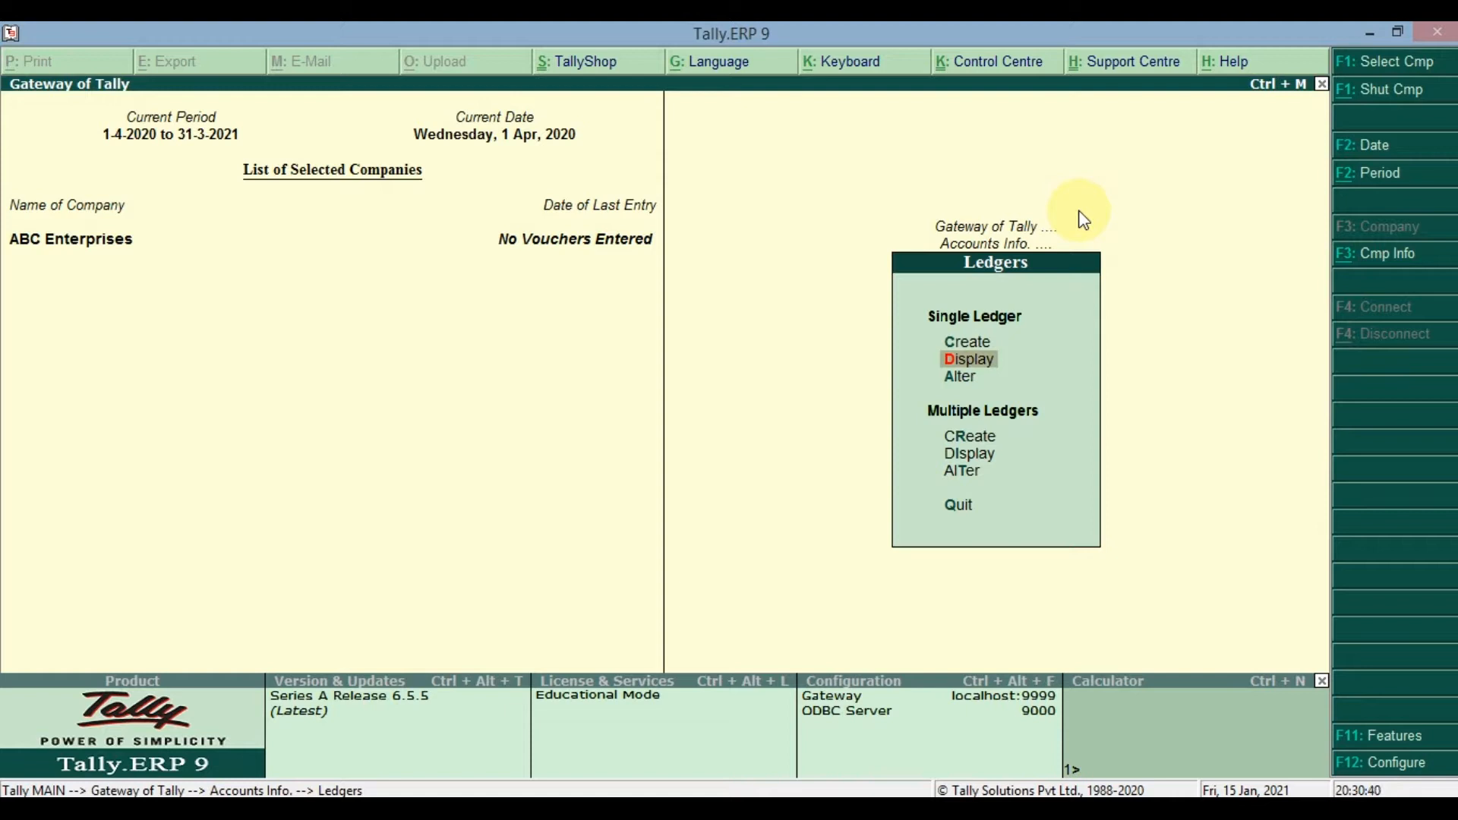
key("Return")
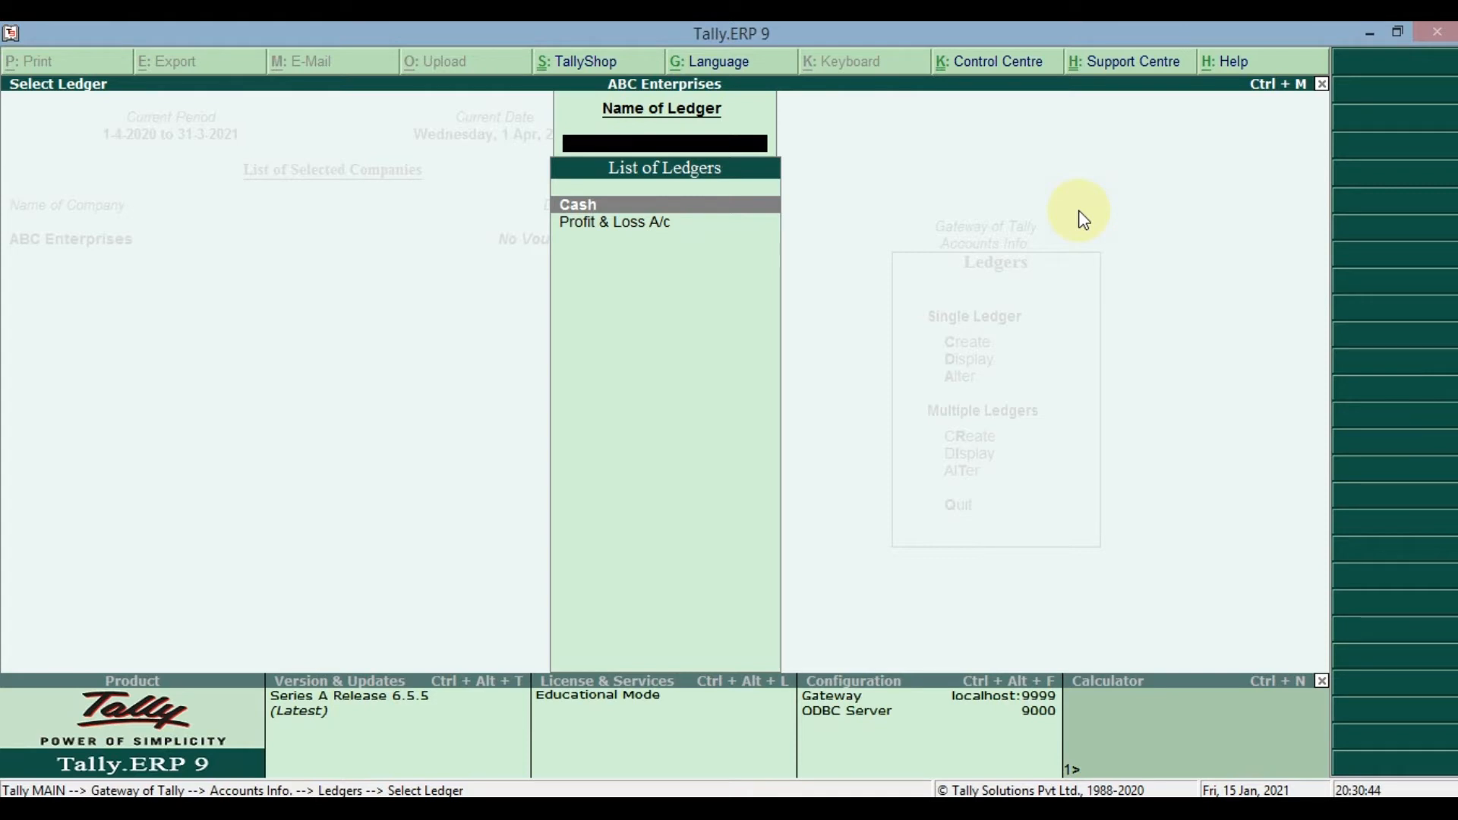
key("Down")
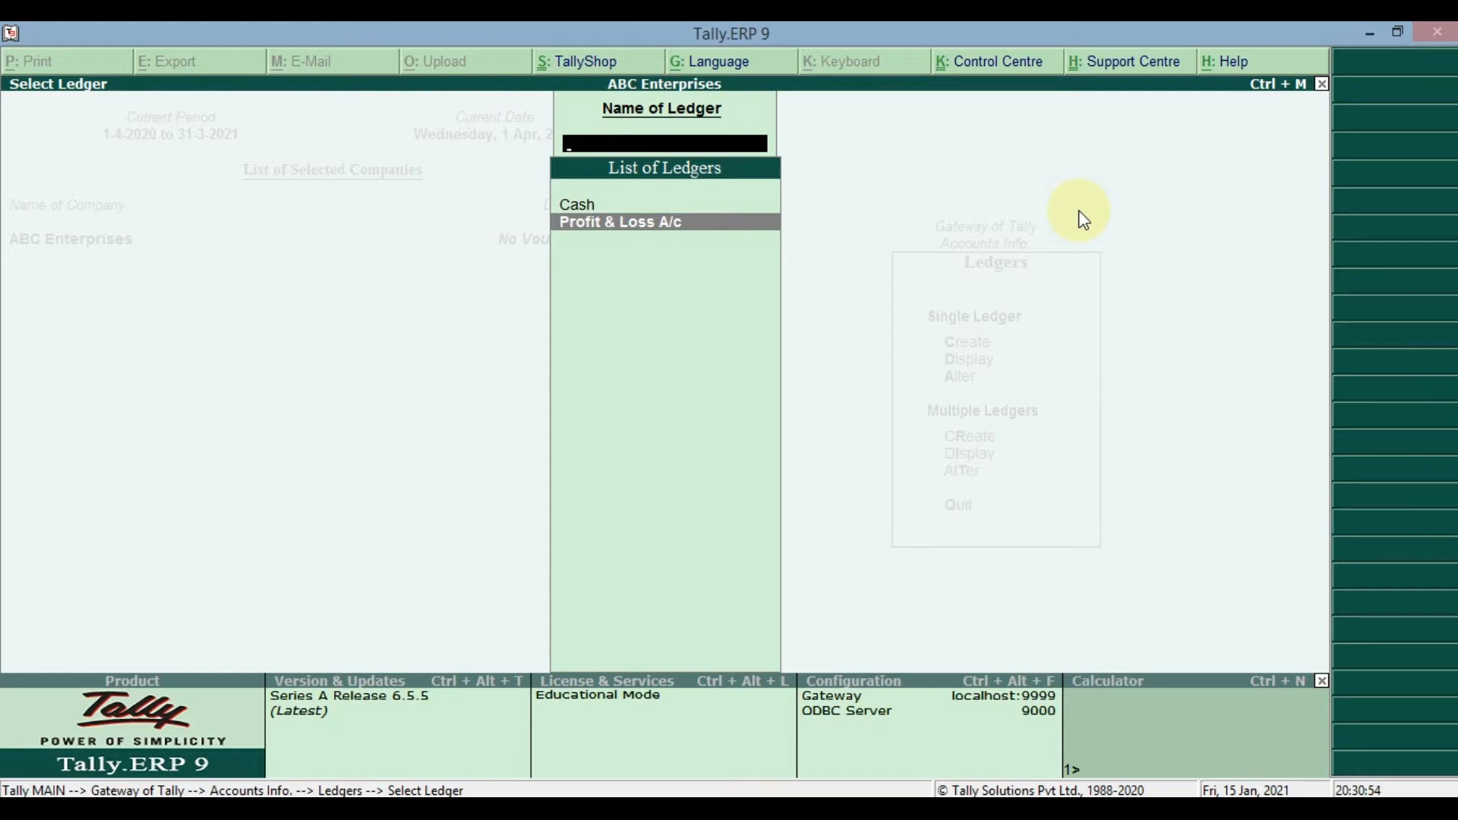
key("Escape")
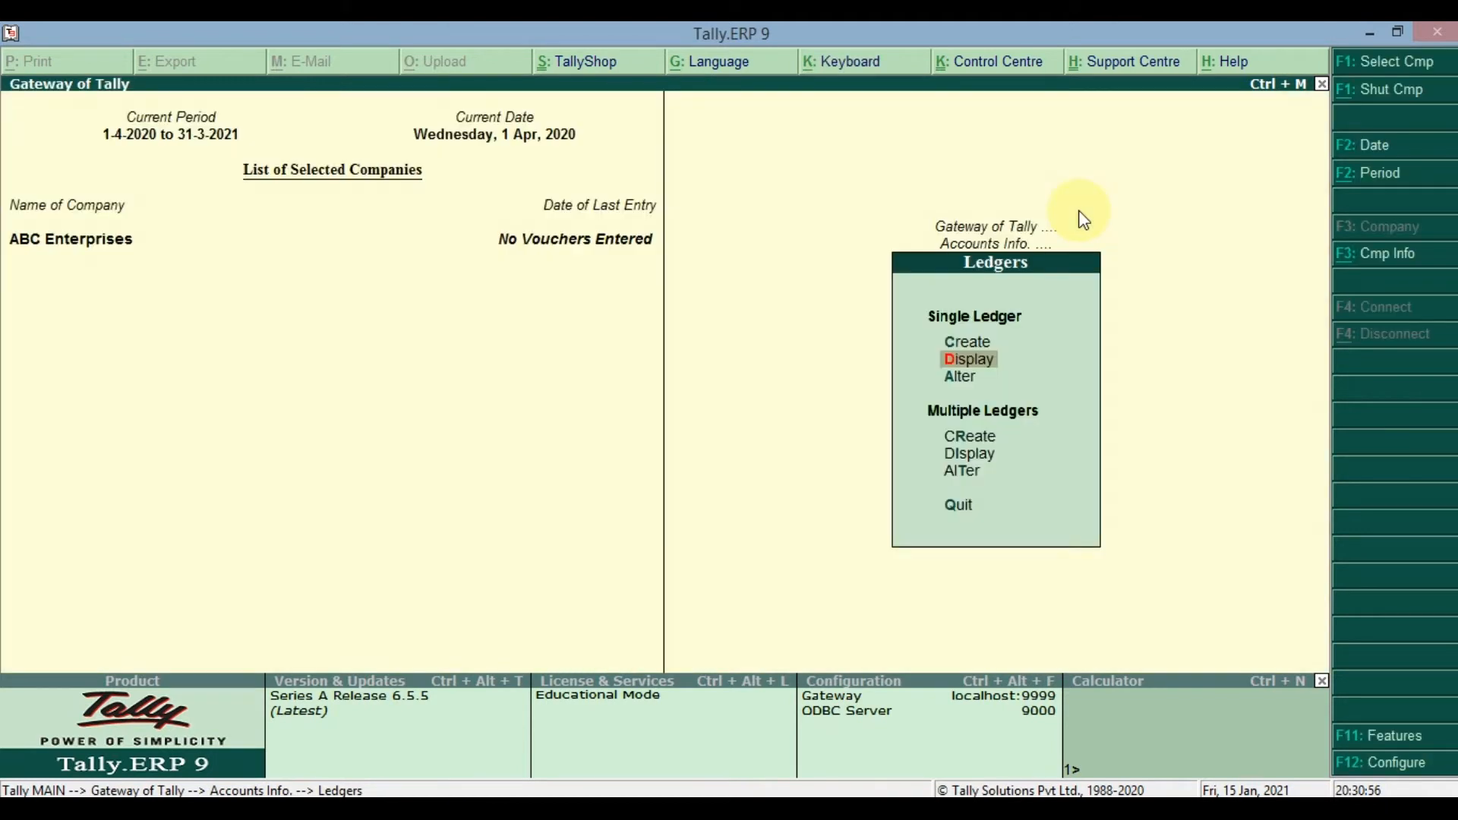
- Examine where the company alteration option sits in the company information, then return to the ledger options
key("Down")
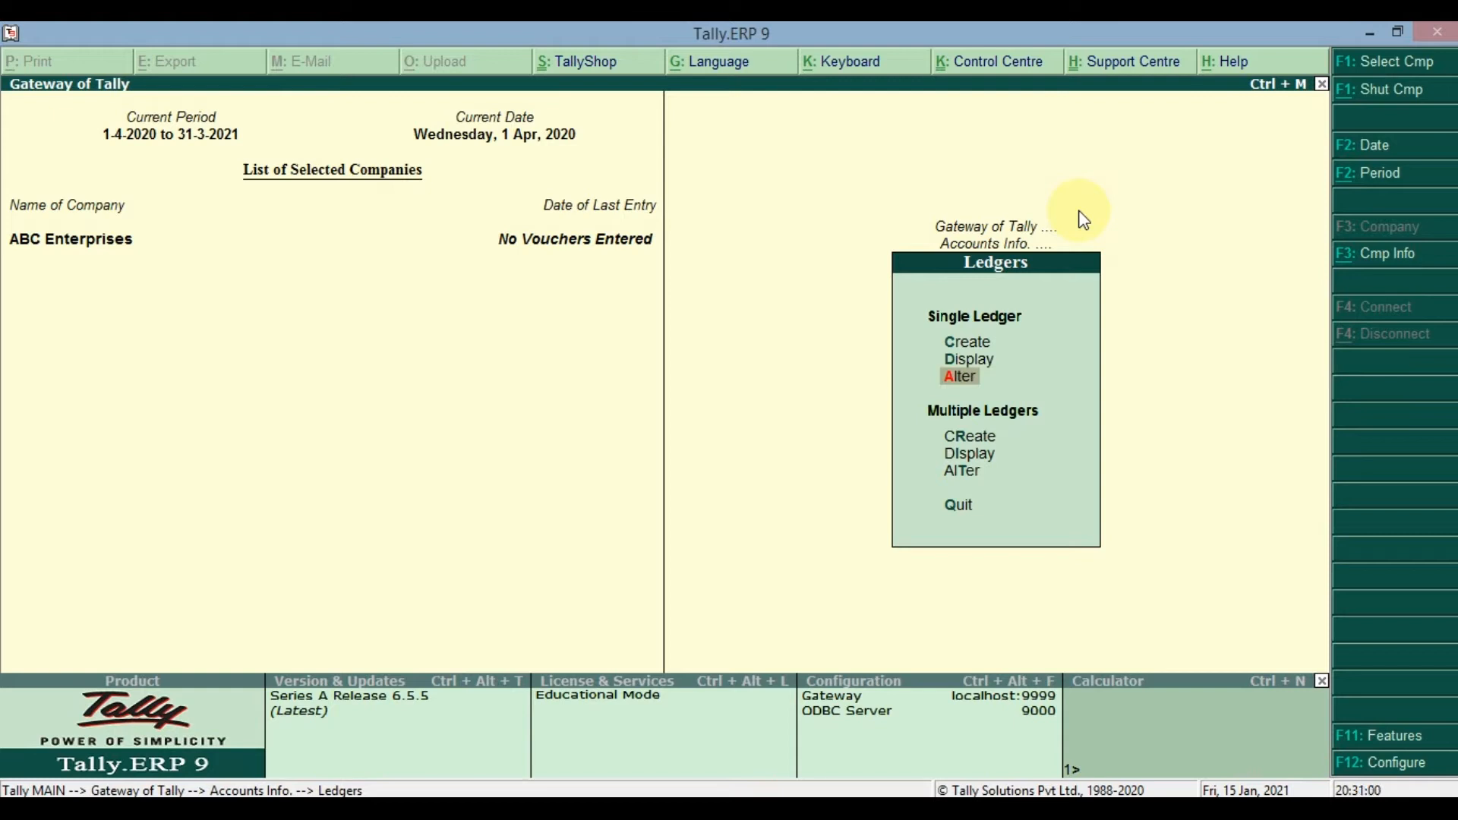
key("alt+F3")
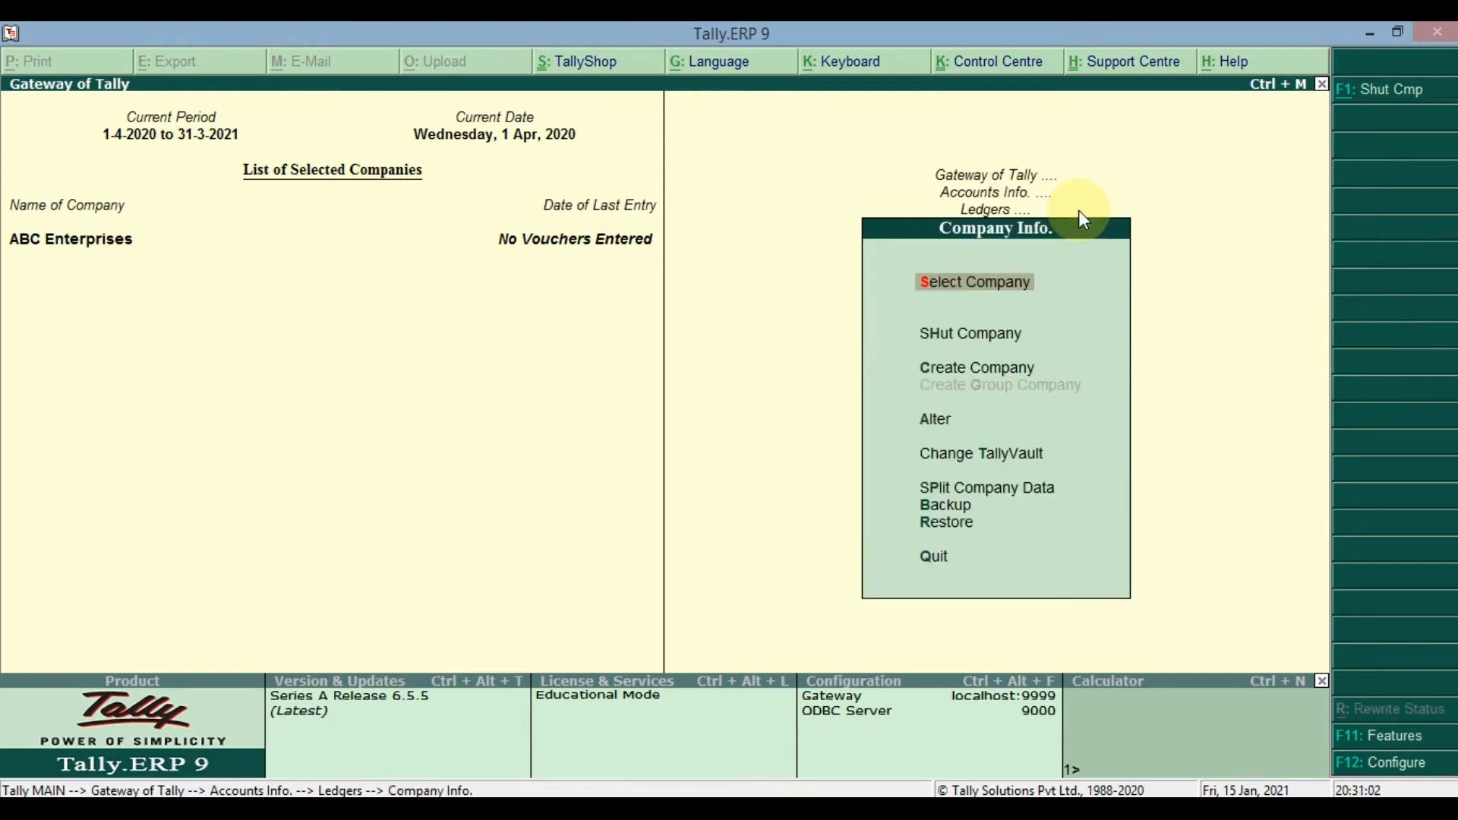
key("Down")
key("Down")
key("Down")
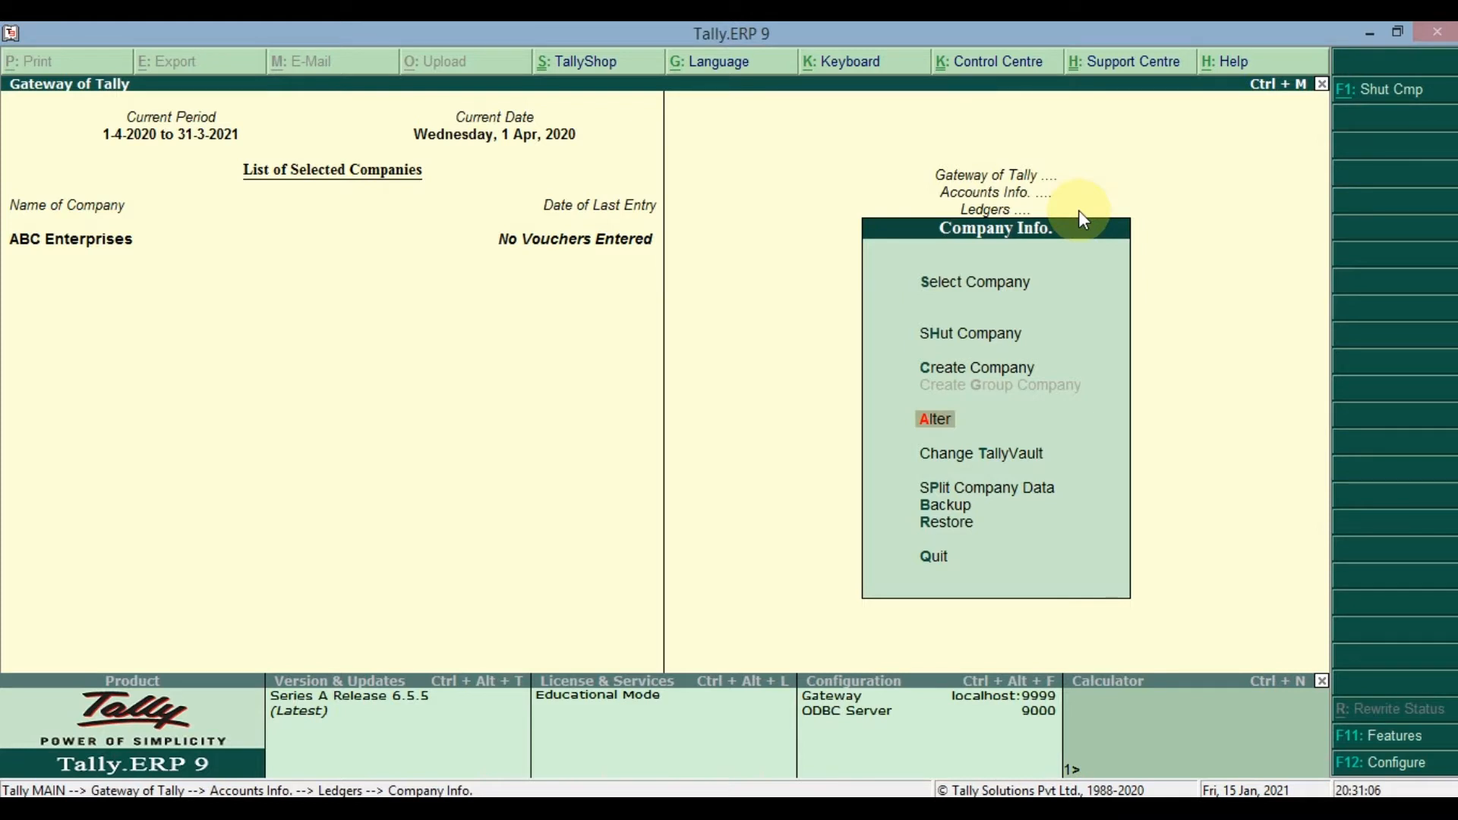
key("Escape")
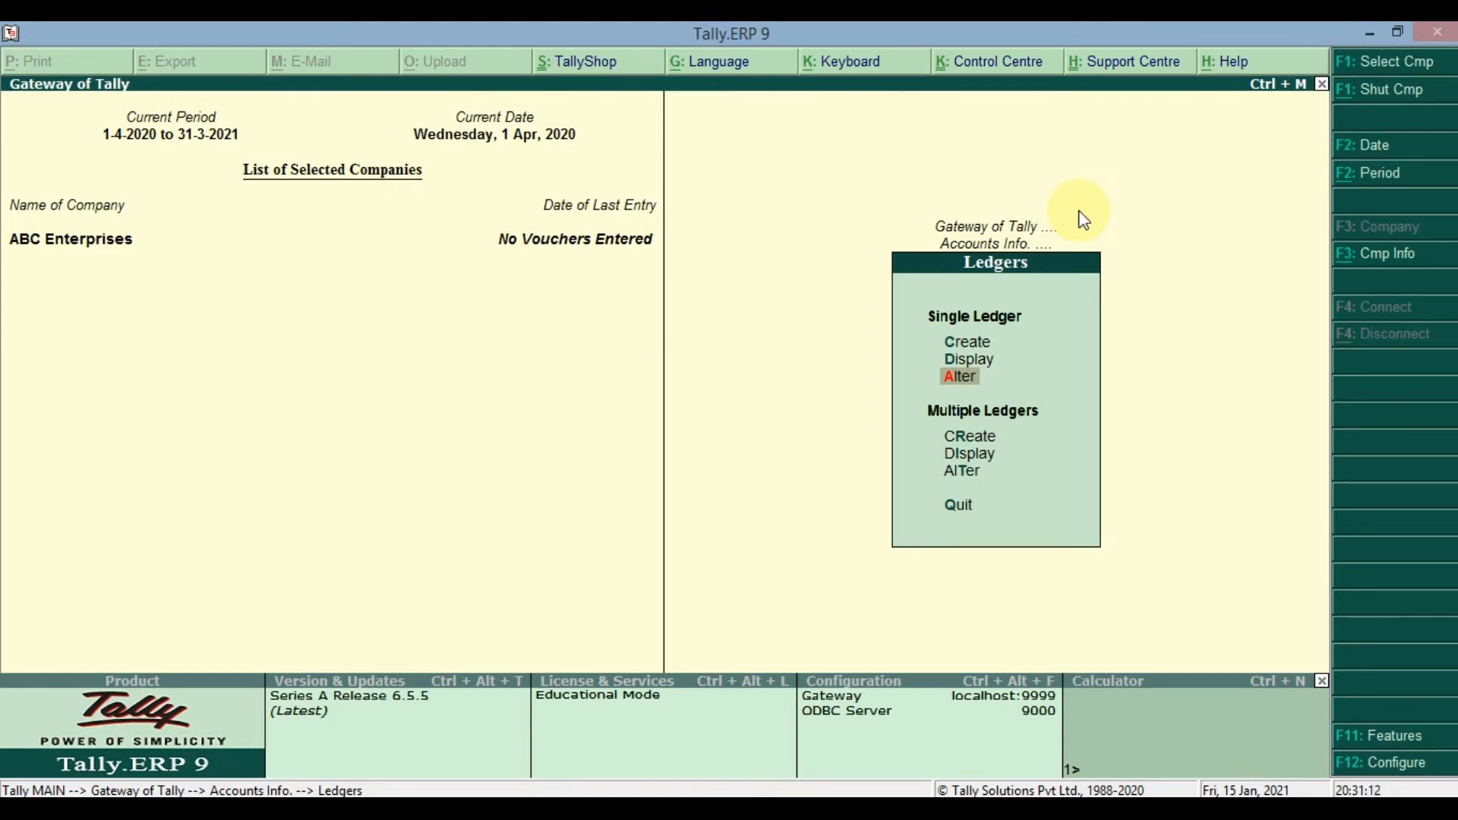
key("alt+F3")
key("Down")
key("Down")
key("Down")
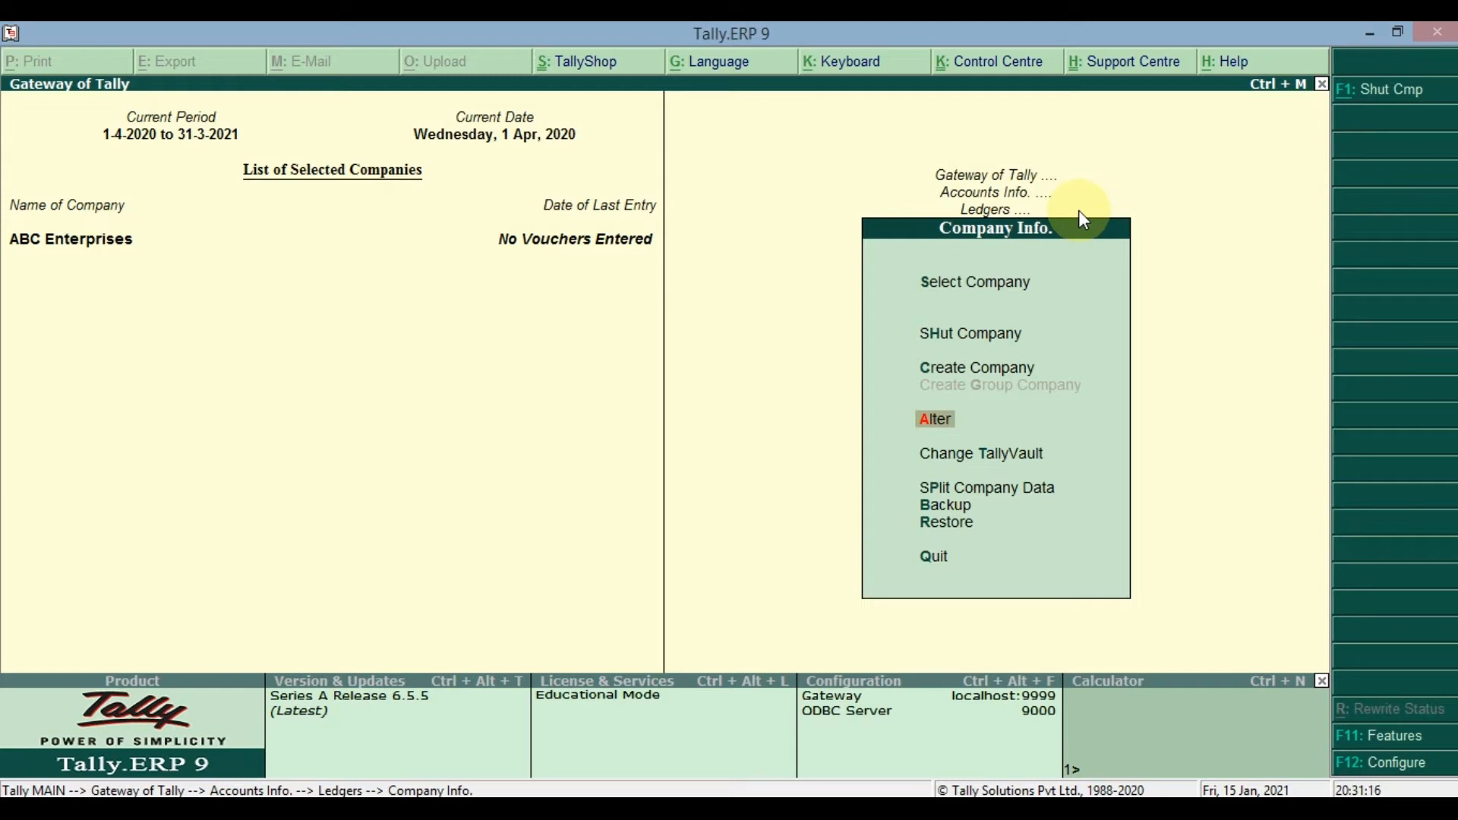
key("Escape")
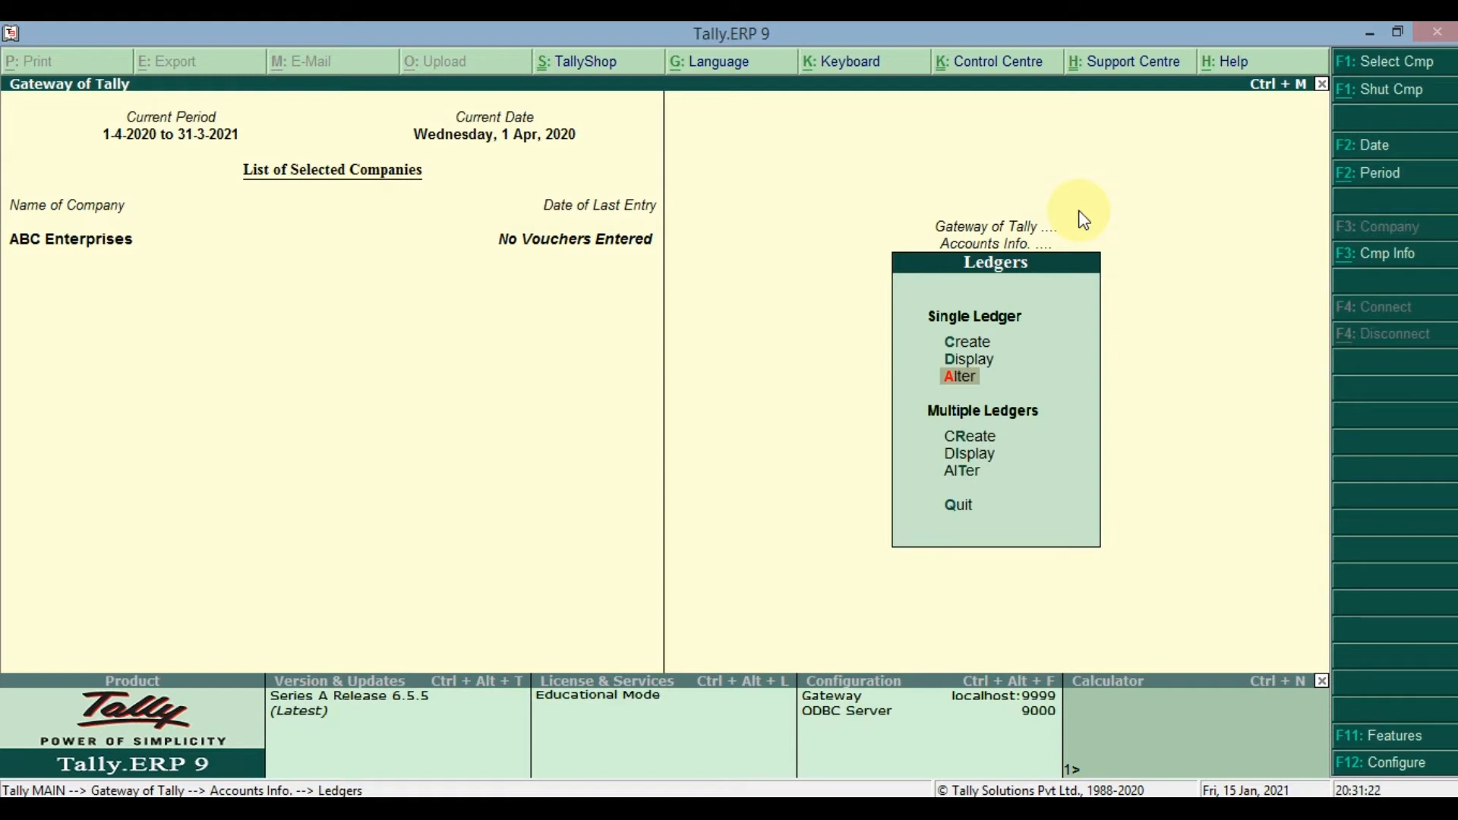
- Open the Cash ledger for alteration, look through its name, alias and group fields, and quit without changing it
key("Return")
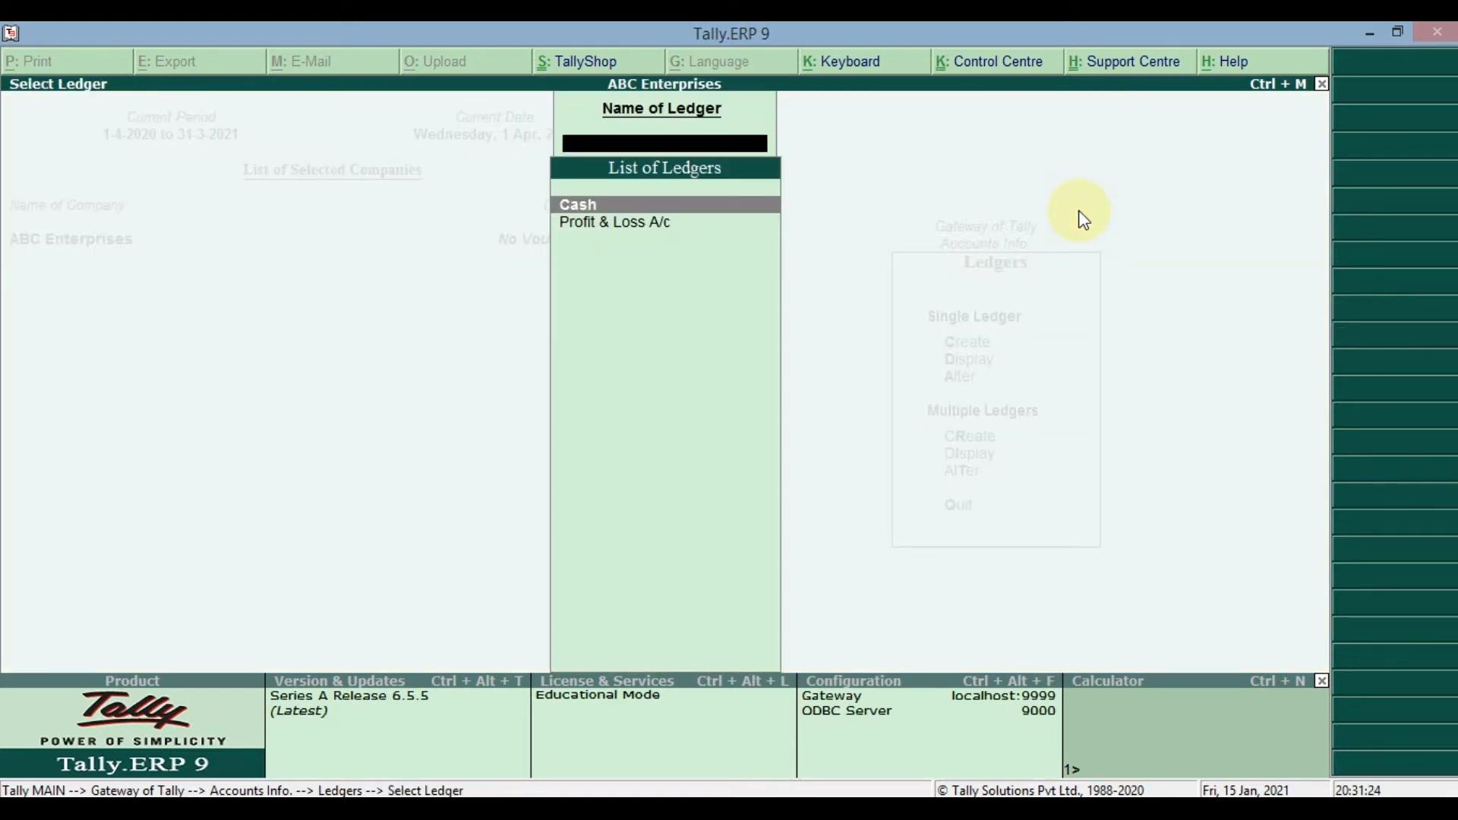
key("Return")
key("Return")
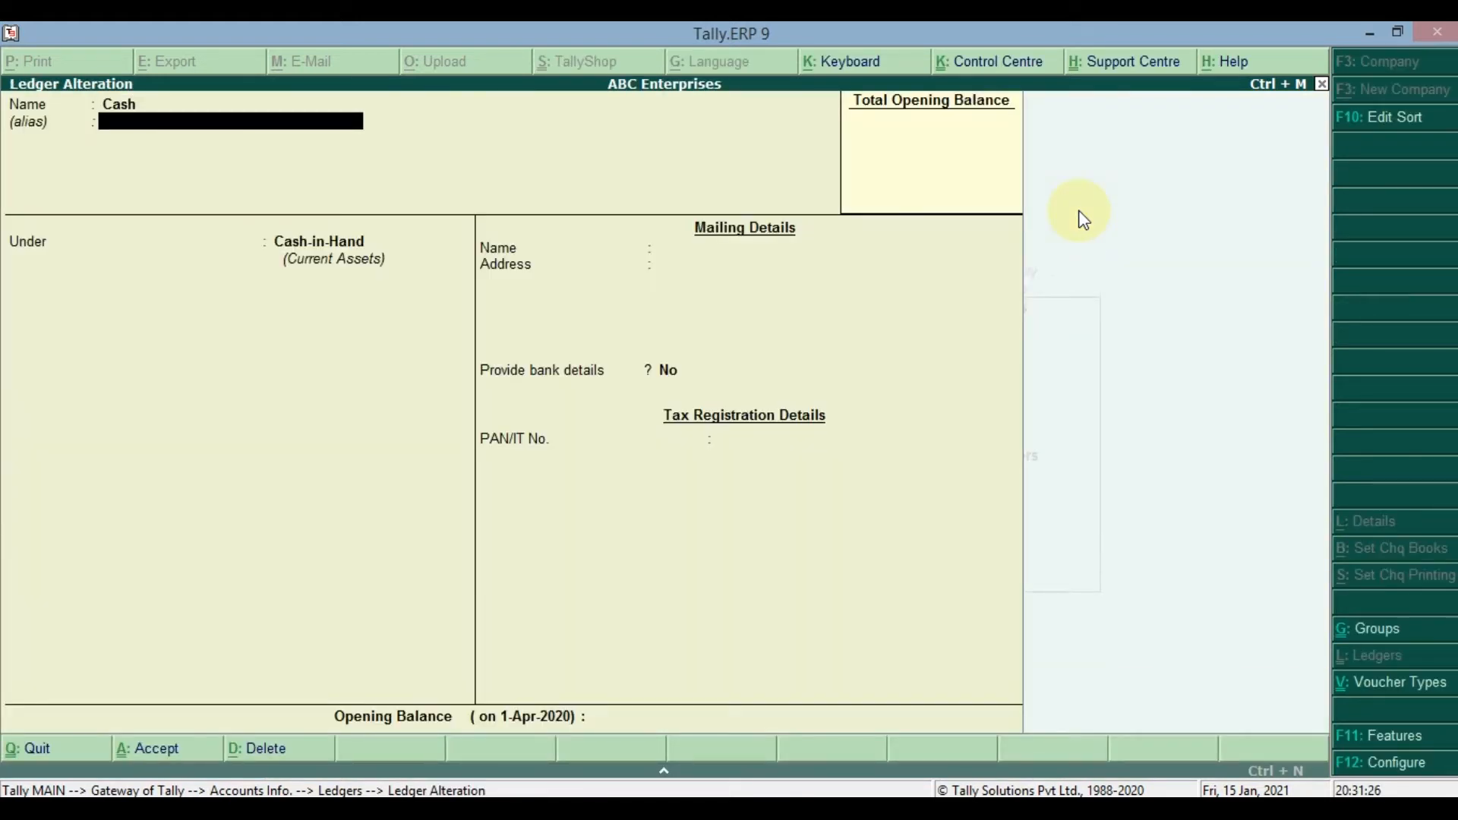
key("Return")
key("Escape")
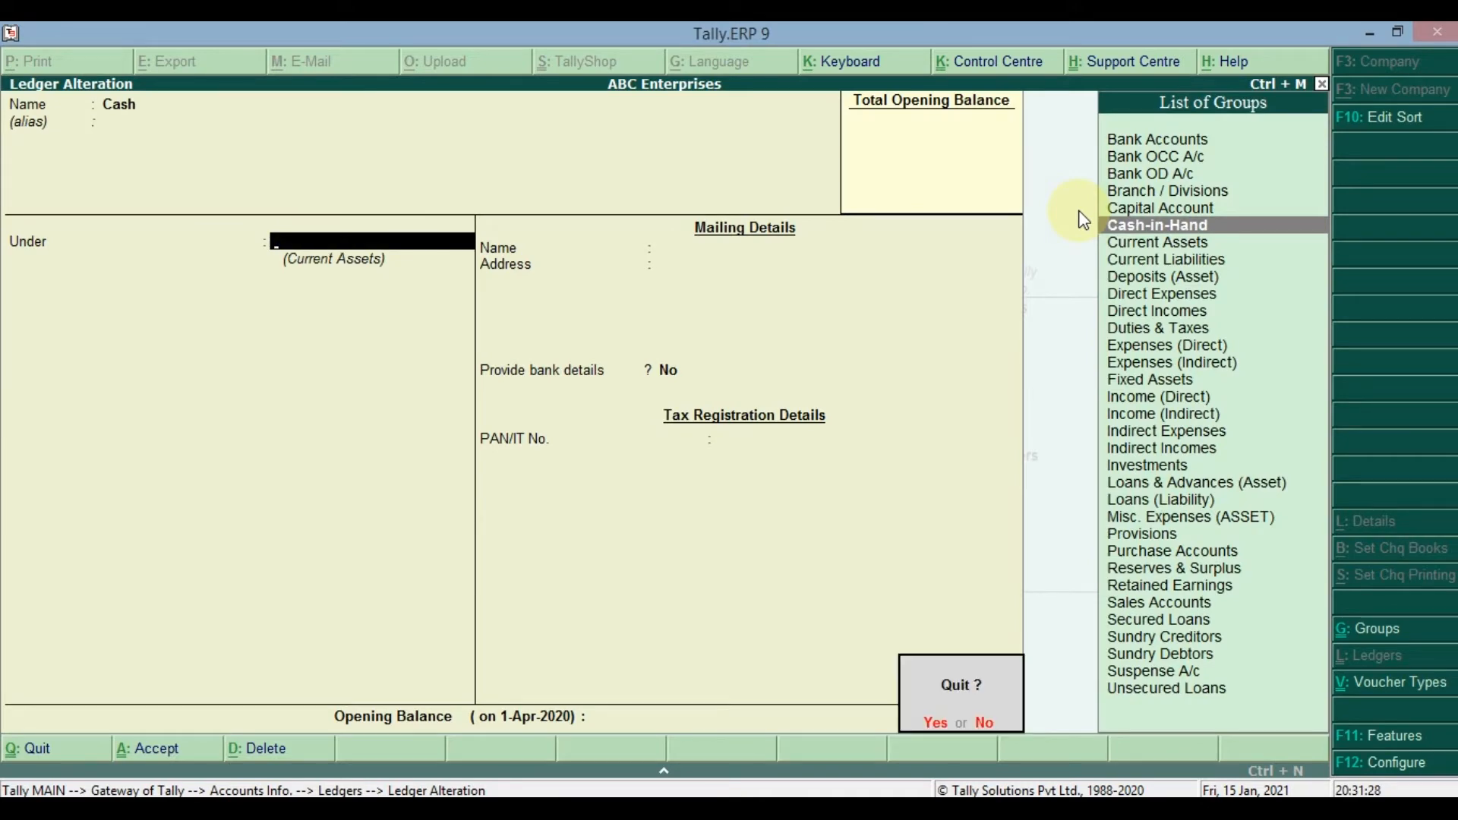
key("y")
key("Escape")
key("Escape")
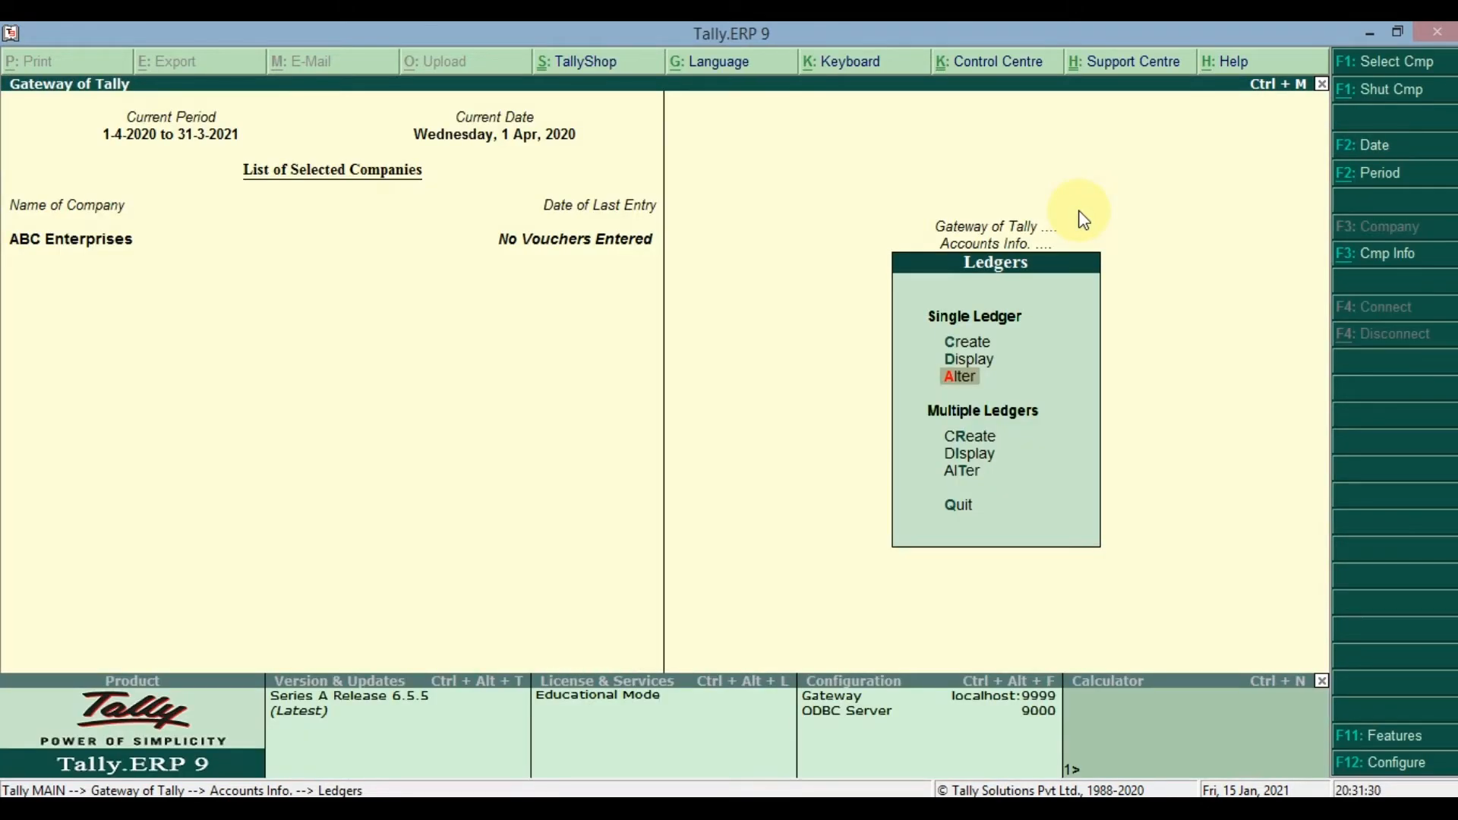
key("Down")
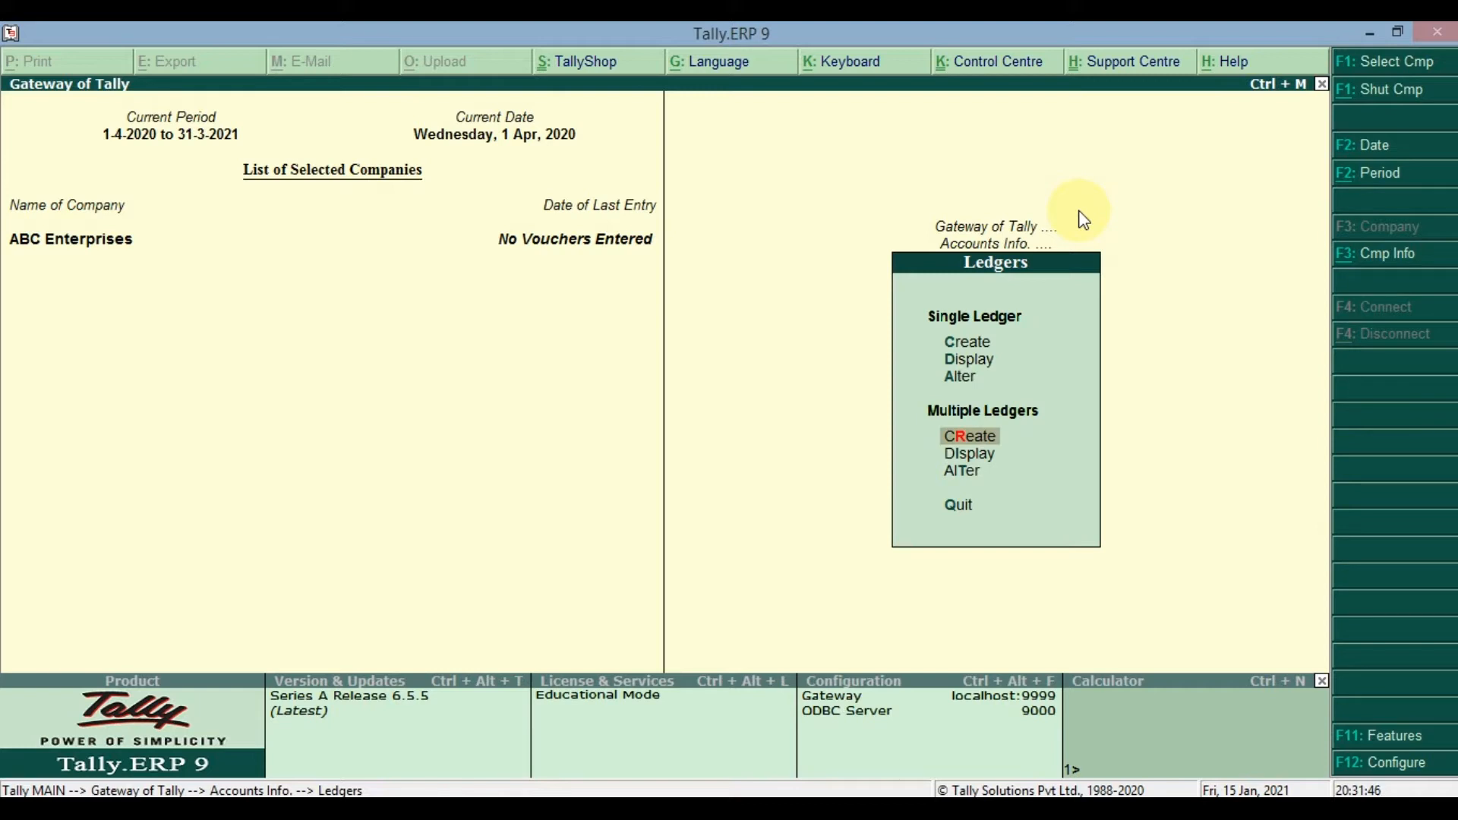
key("Up")
key("Up")
key("Up")
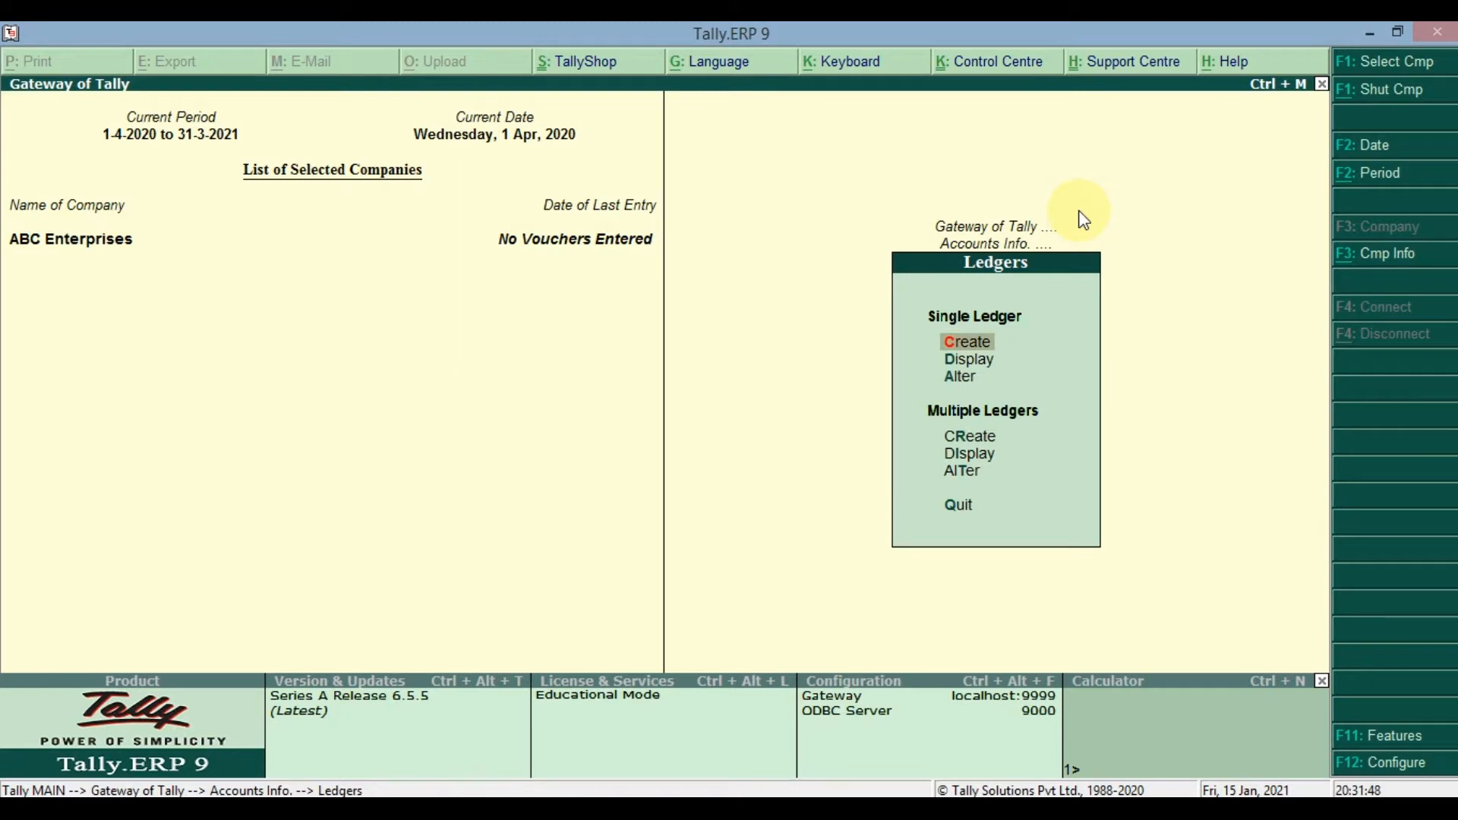
- Start creating multiple ledgers under the Current Liabilities group
key("Down")
key("Down")
key("Down")
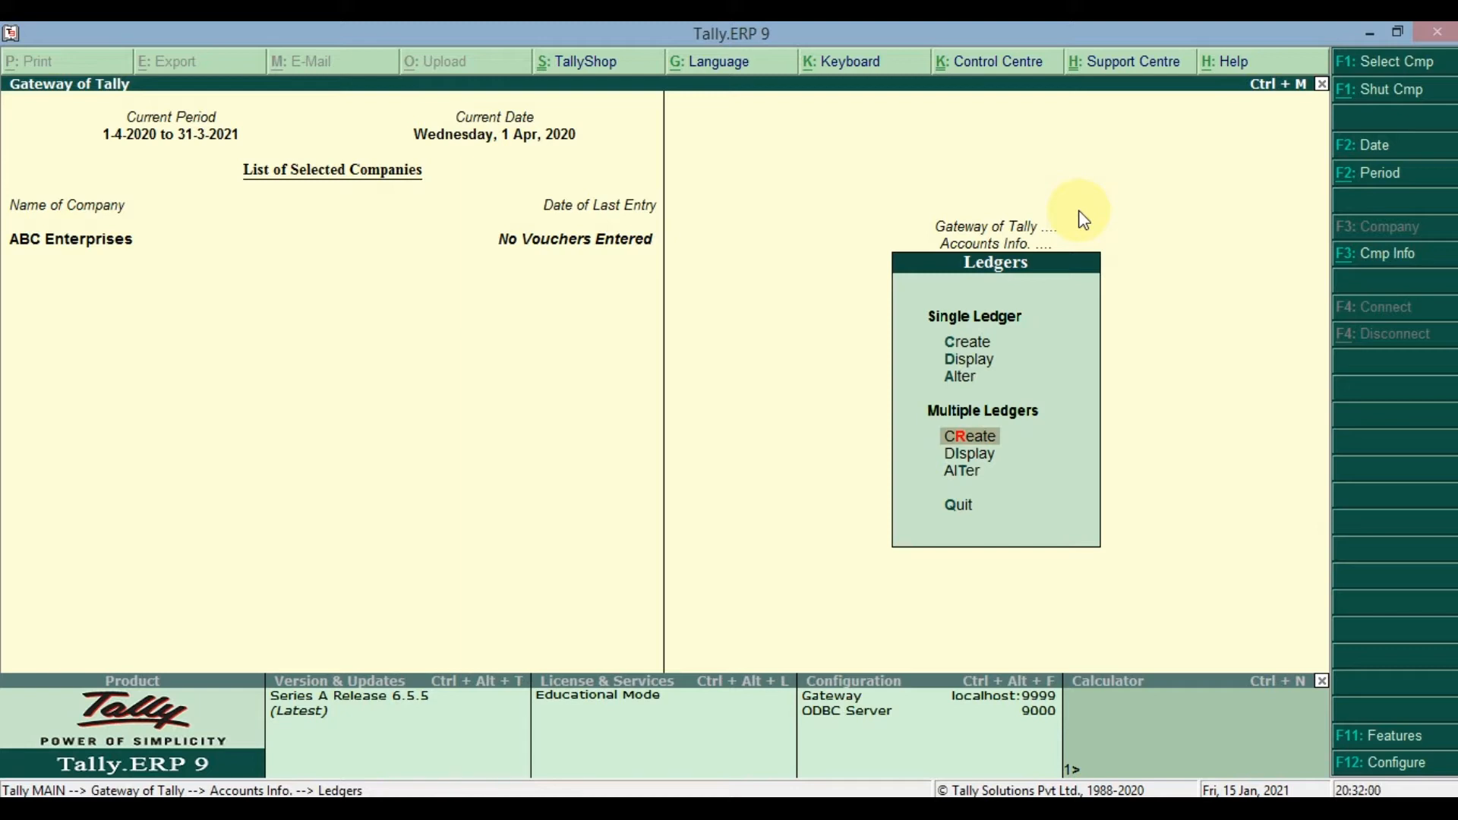
key("Return")
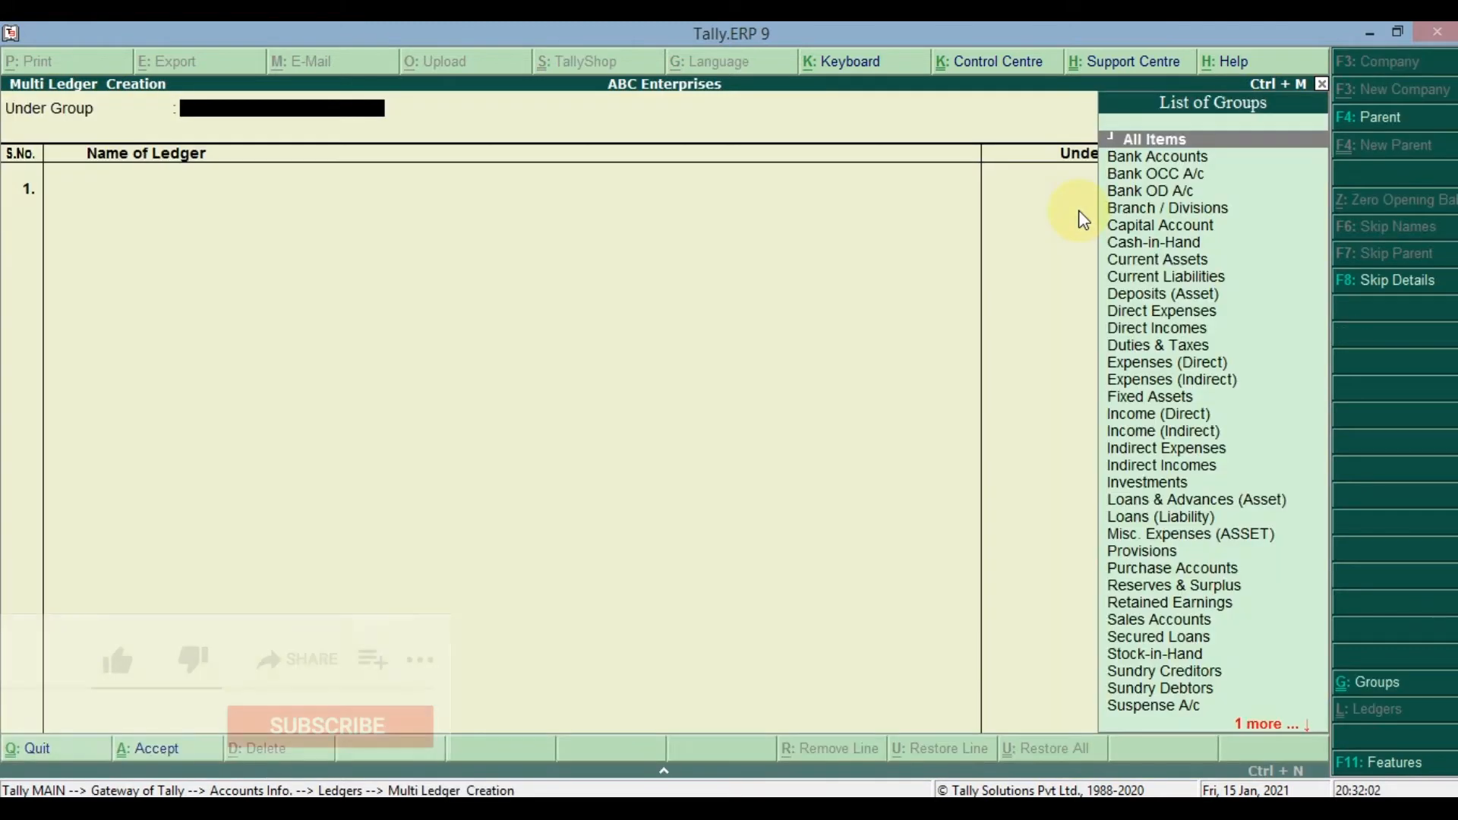
key("Down")
key("Down")
key("Down")
key("Down")
key("Down")
key("Down")
key("Down")
key("Down")
key("Down")
key("Down")
key("Down")
key("Down")
key("Down")
key("Down")
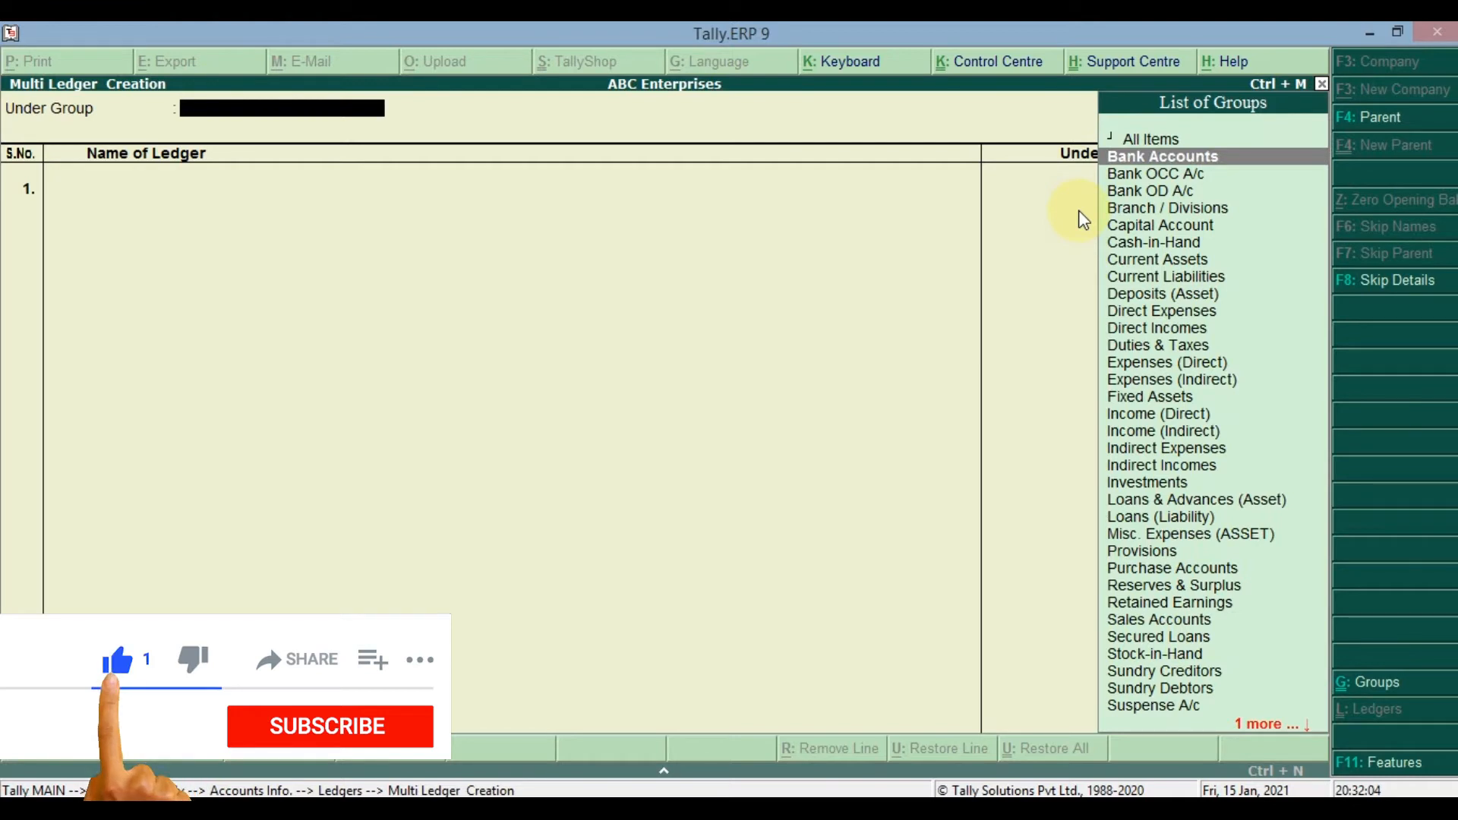
key("Up")
key("Up")
key("Up")
key("Up")
key("Up")
key("Up")
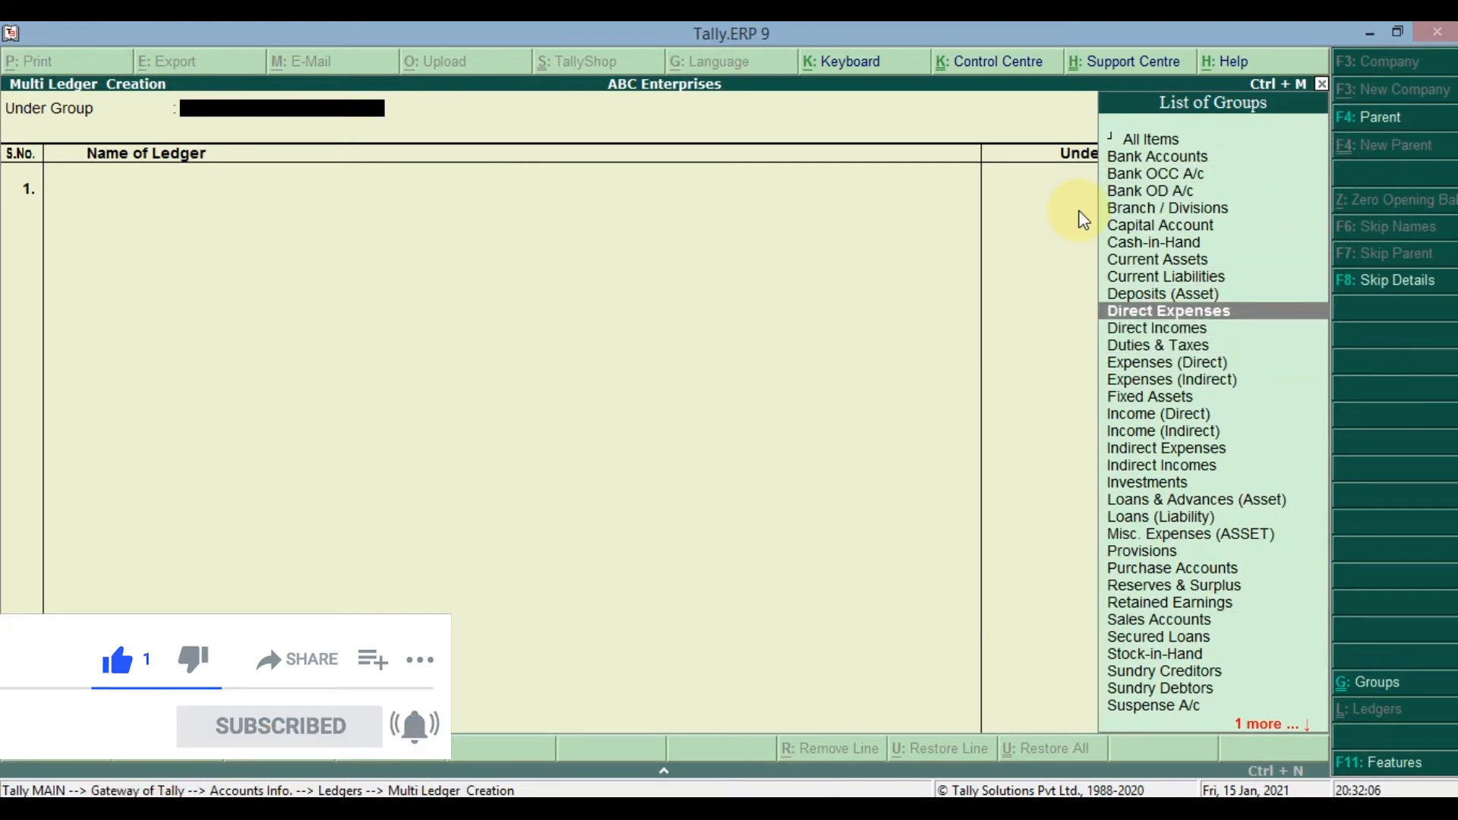
key("Return")
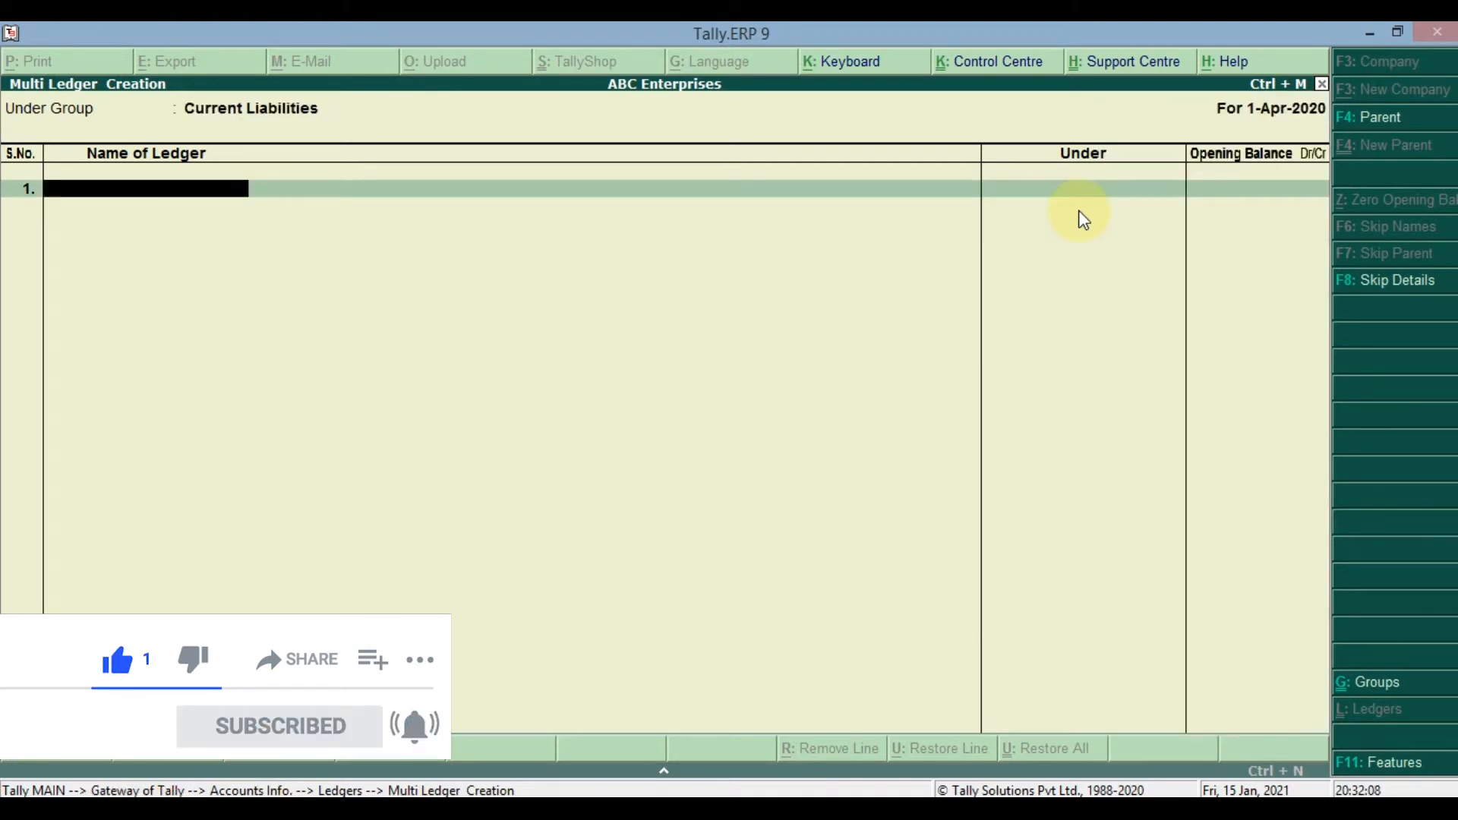
- Try entering a ledger named Try in the first row of the multiple ledger list, then quit without saving
type("Try")
key("Return")
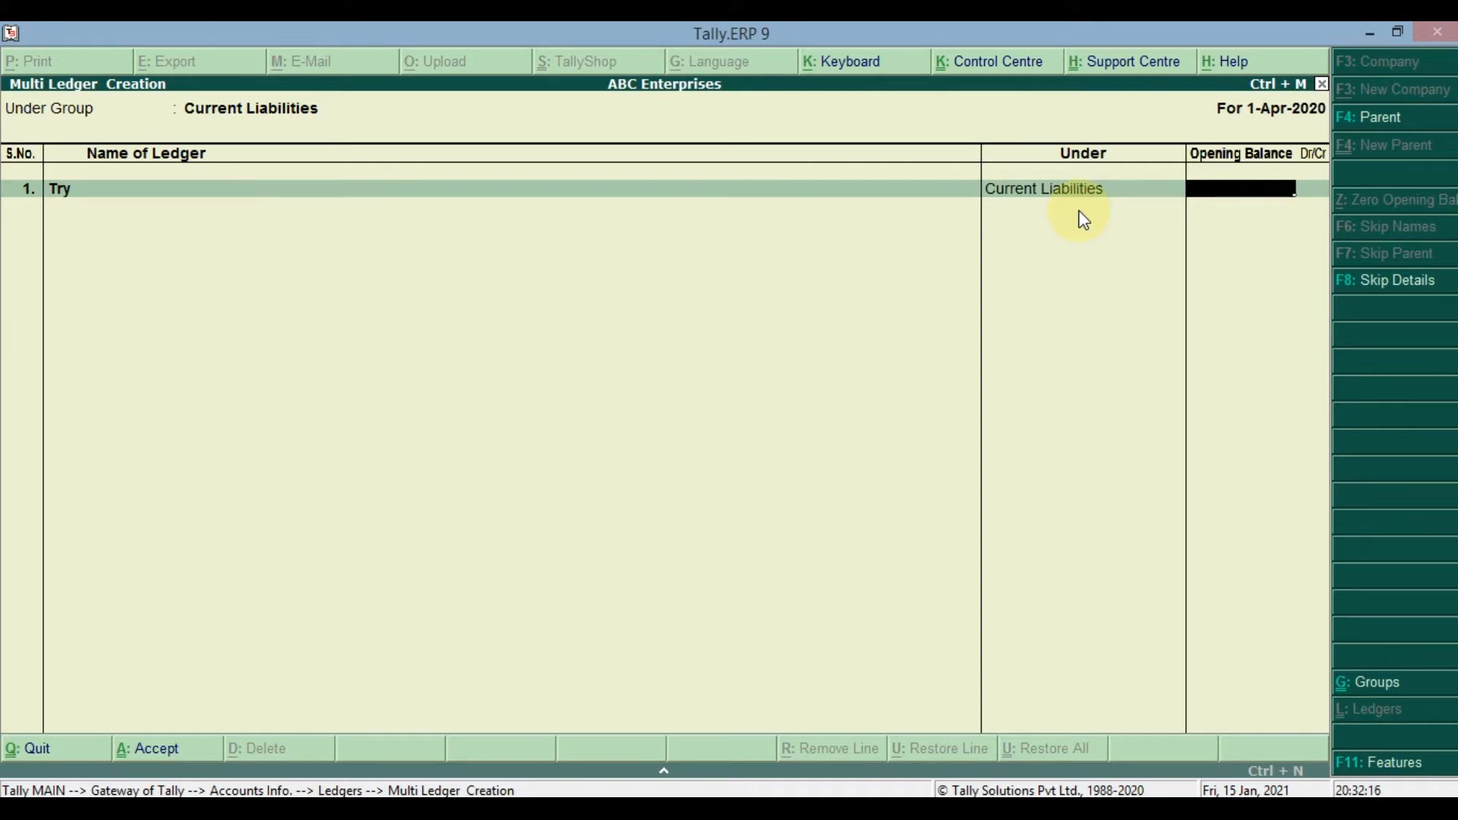
key("Escape")
key("Return")
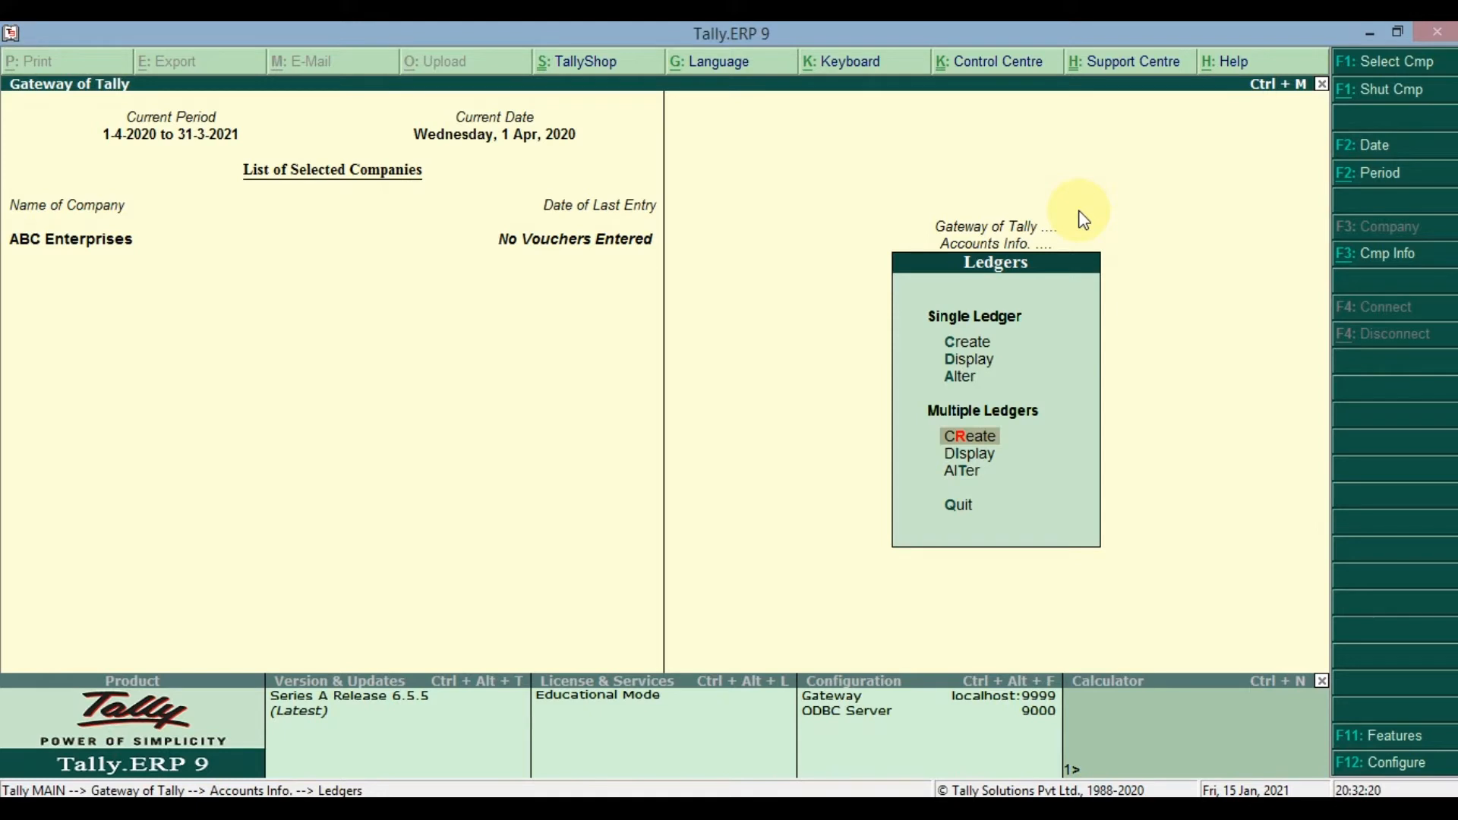
- Start creating a single ledger and name it Capital A/c
key("Up")
key("Up")
key("Up")
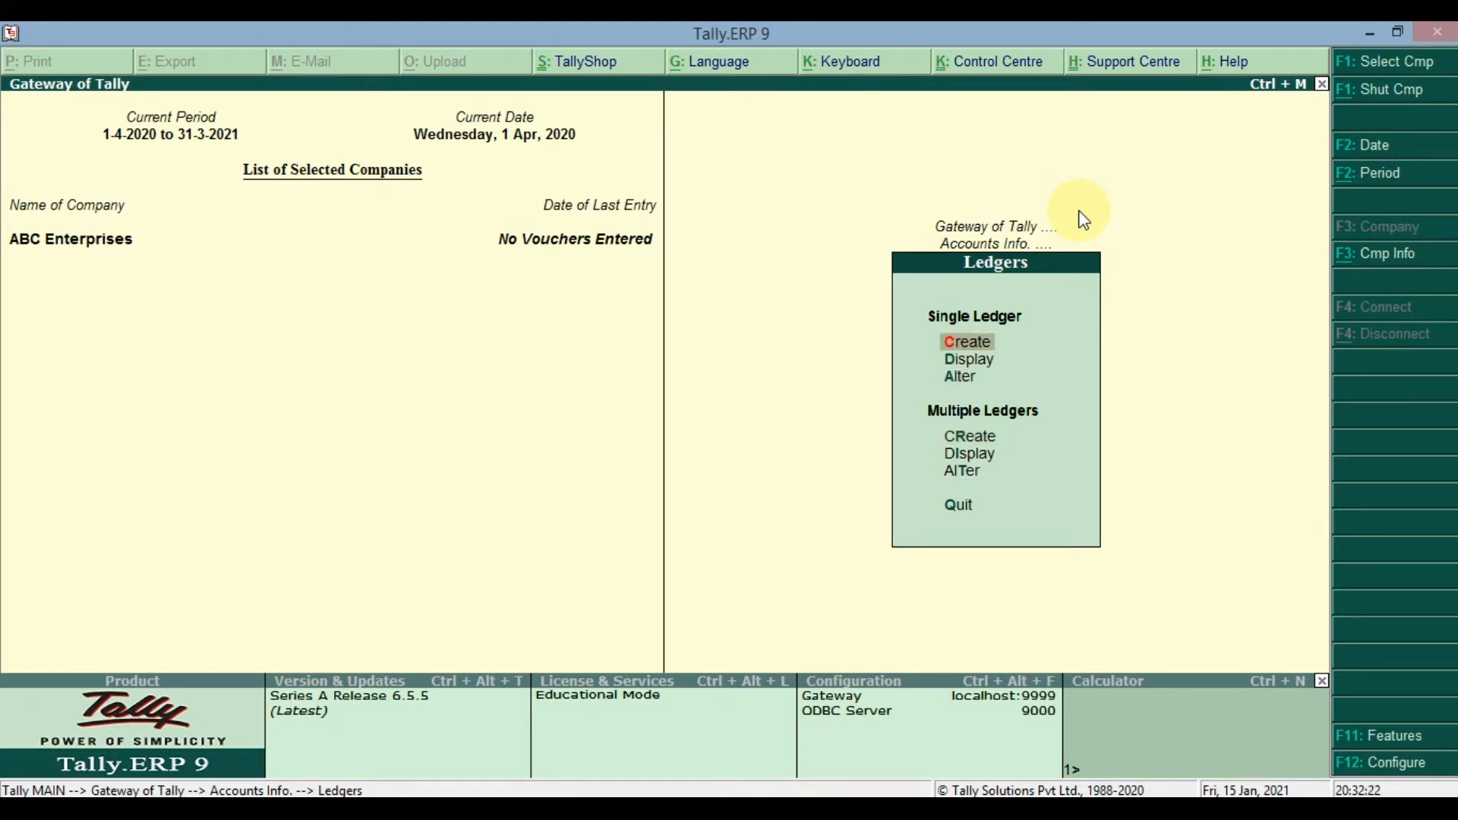
key("Return")
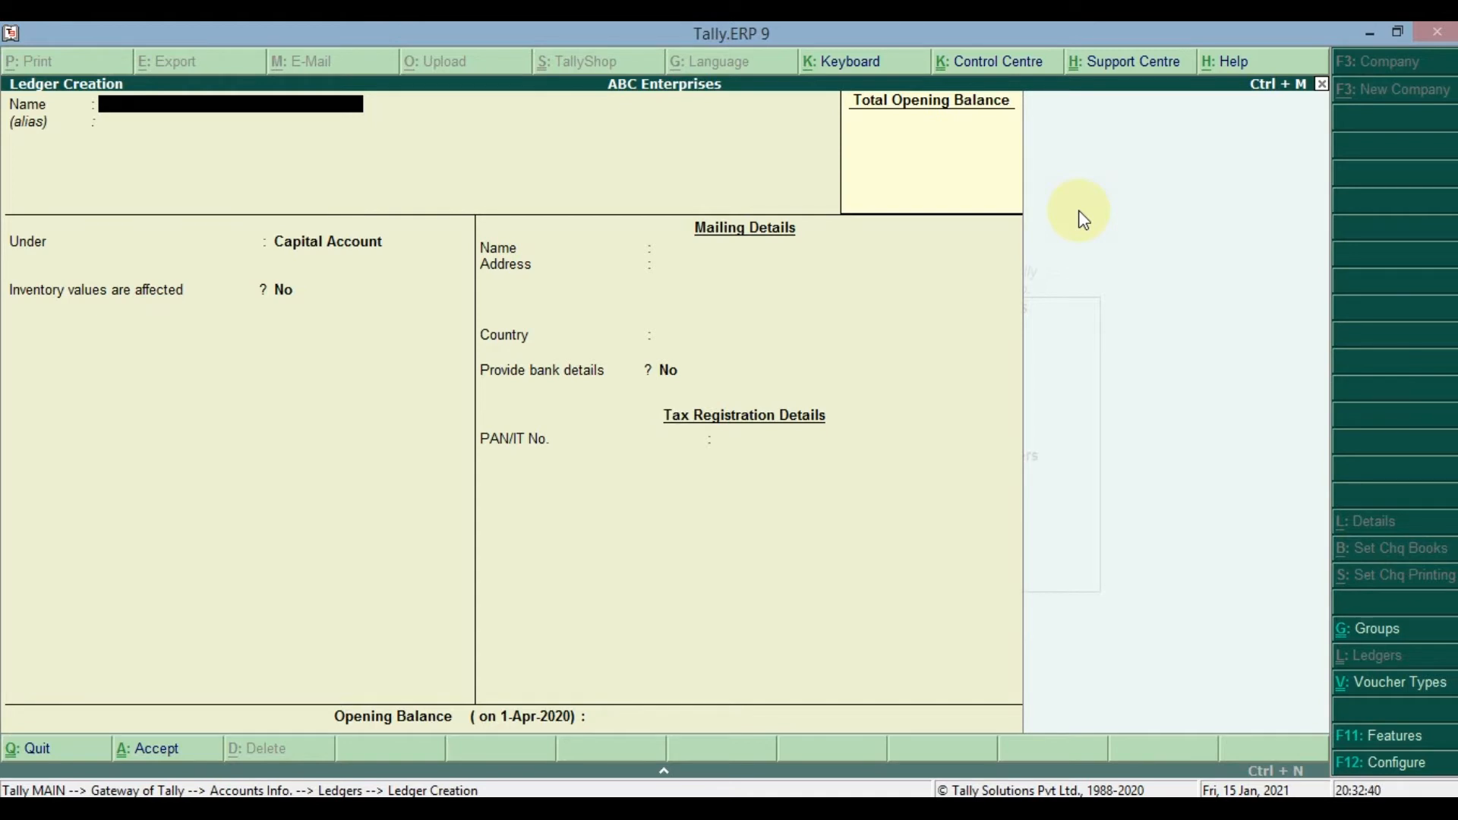
type("Capital A/c")
key("Return")
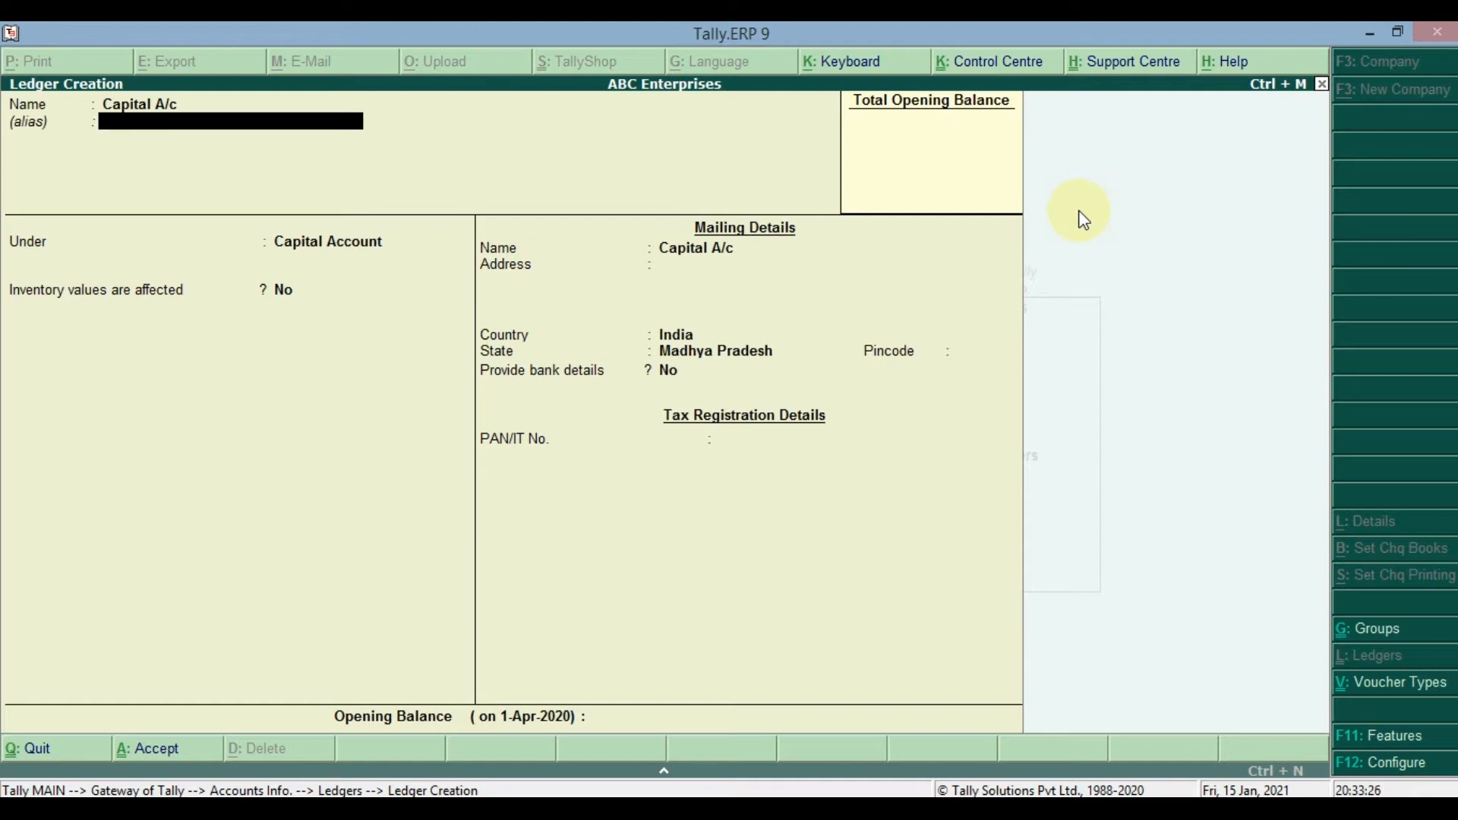
- Try the alias Poonji for the Capital A/c ledger, then clear the alias
type("Poonji")
key("BackSpace")
key("BackSpace")
key("BackSpace")
key("BackSpace")
key("BackSpace")
key("BackSpace")
key("BackSpace")
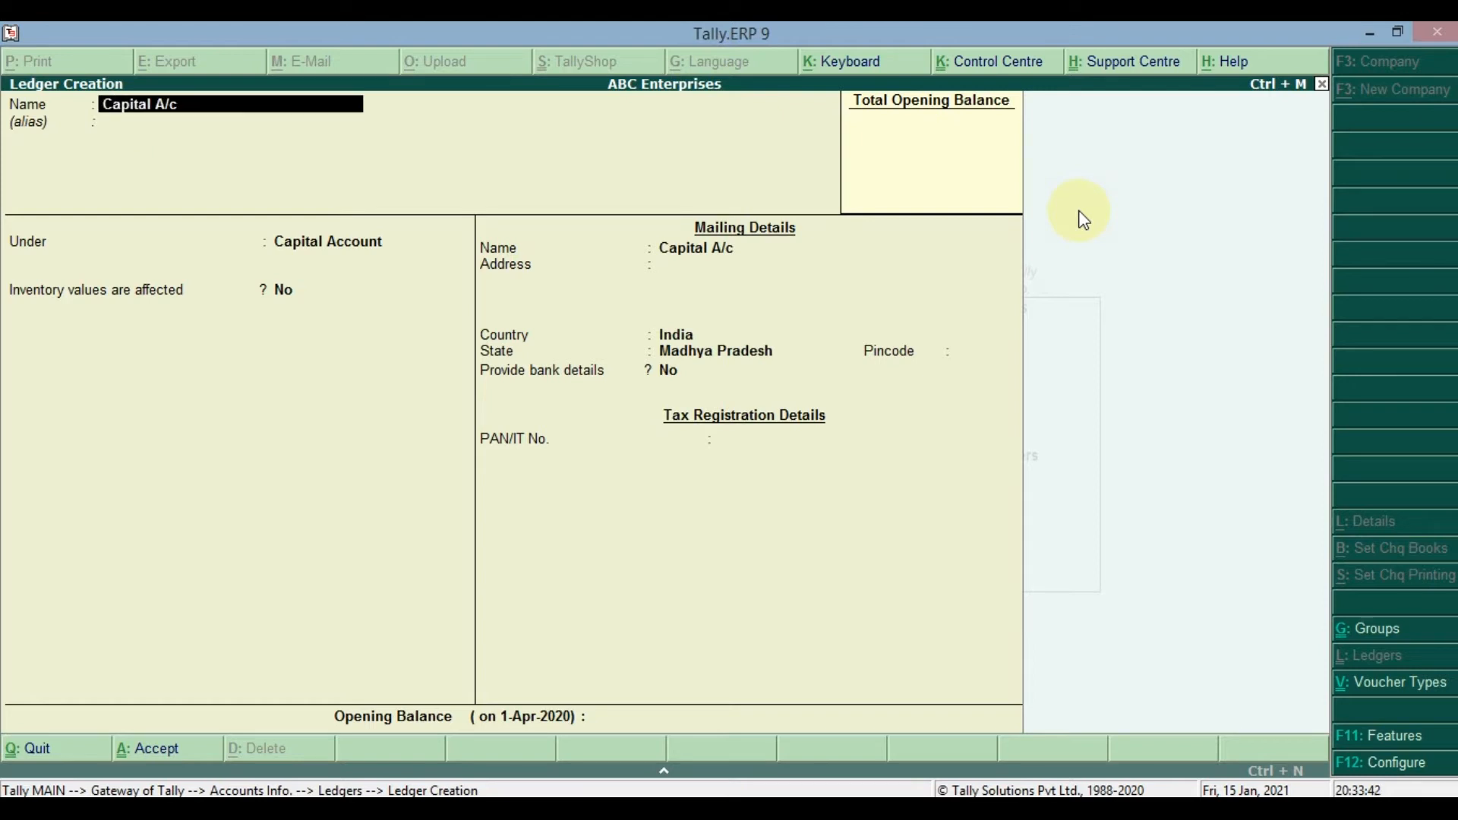
key("Return")
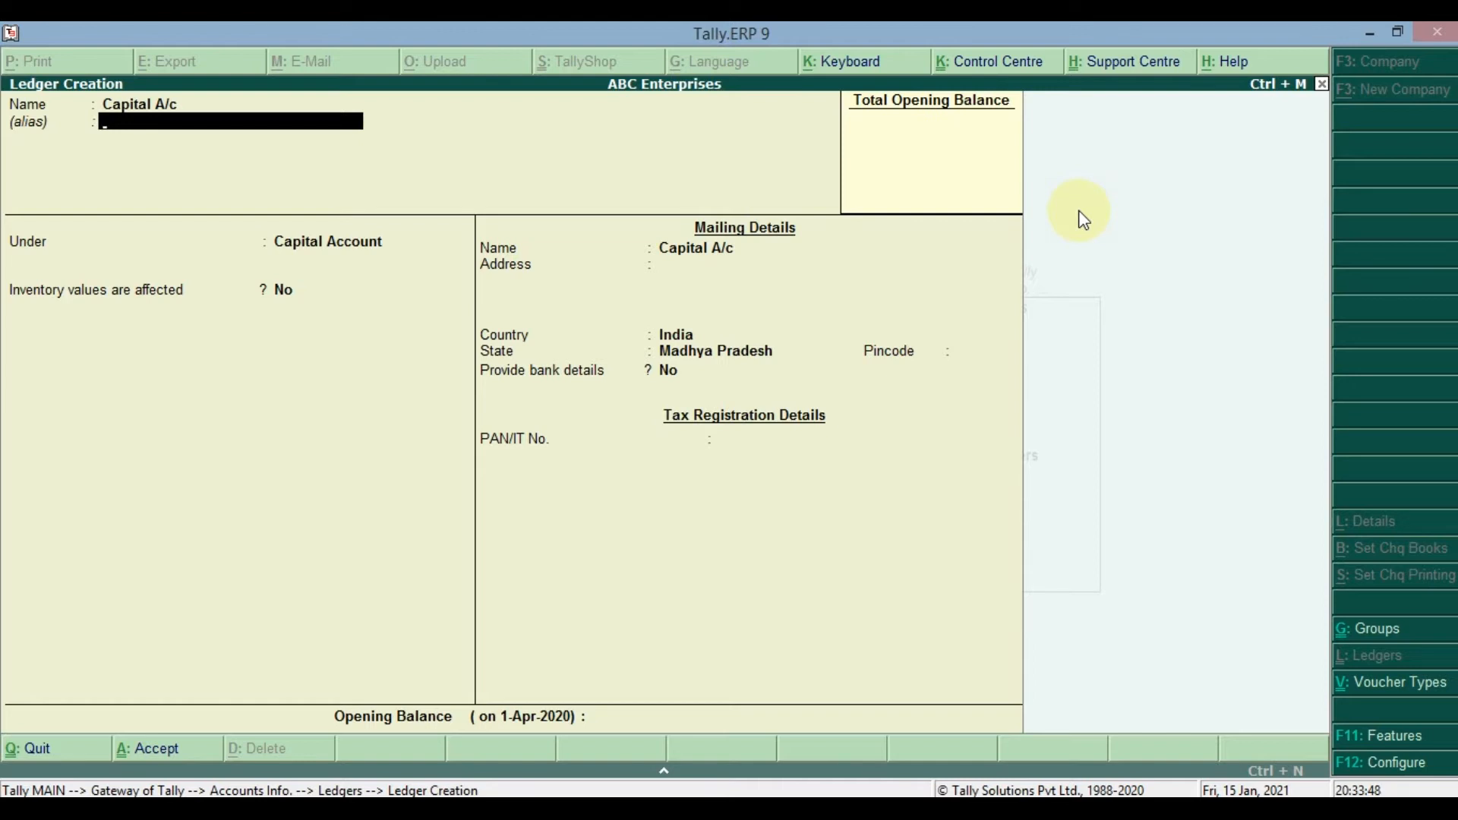
- Examine the list of groups available for the Capital A/c ledger, keeping it under Capital Account
key("Return")
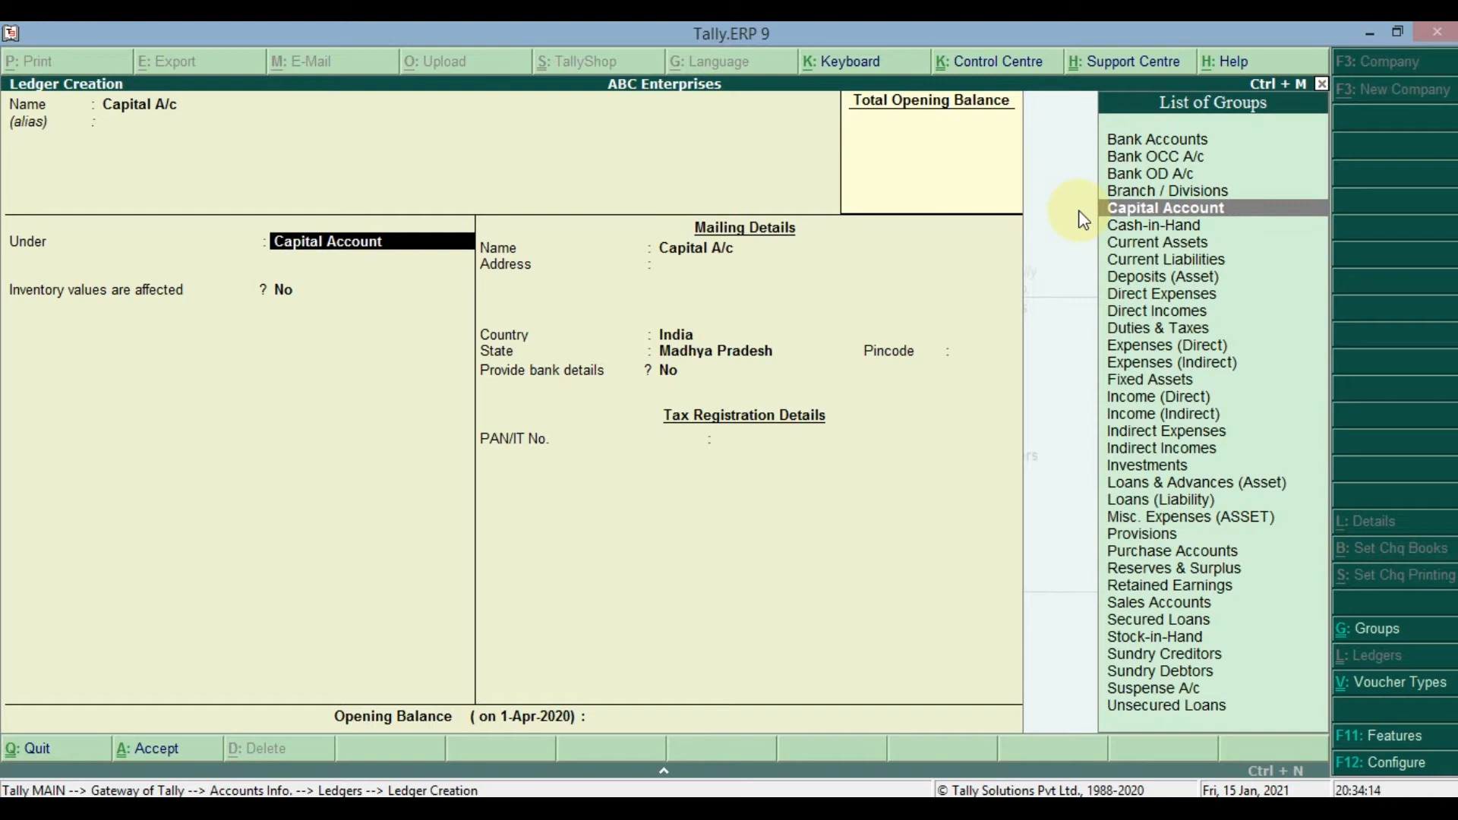
key("Up")
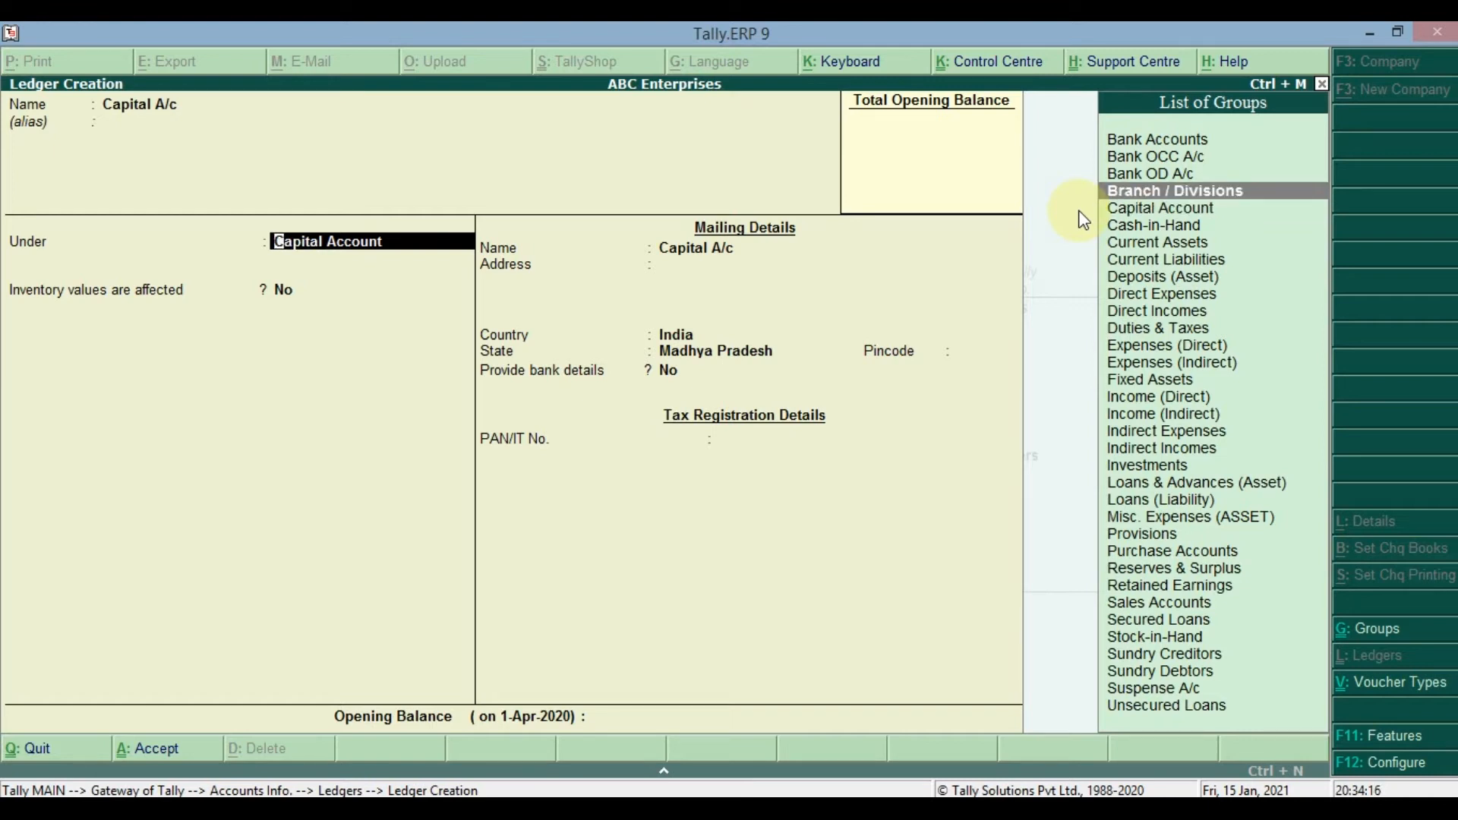
key("Down")
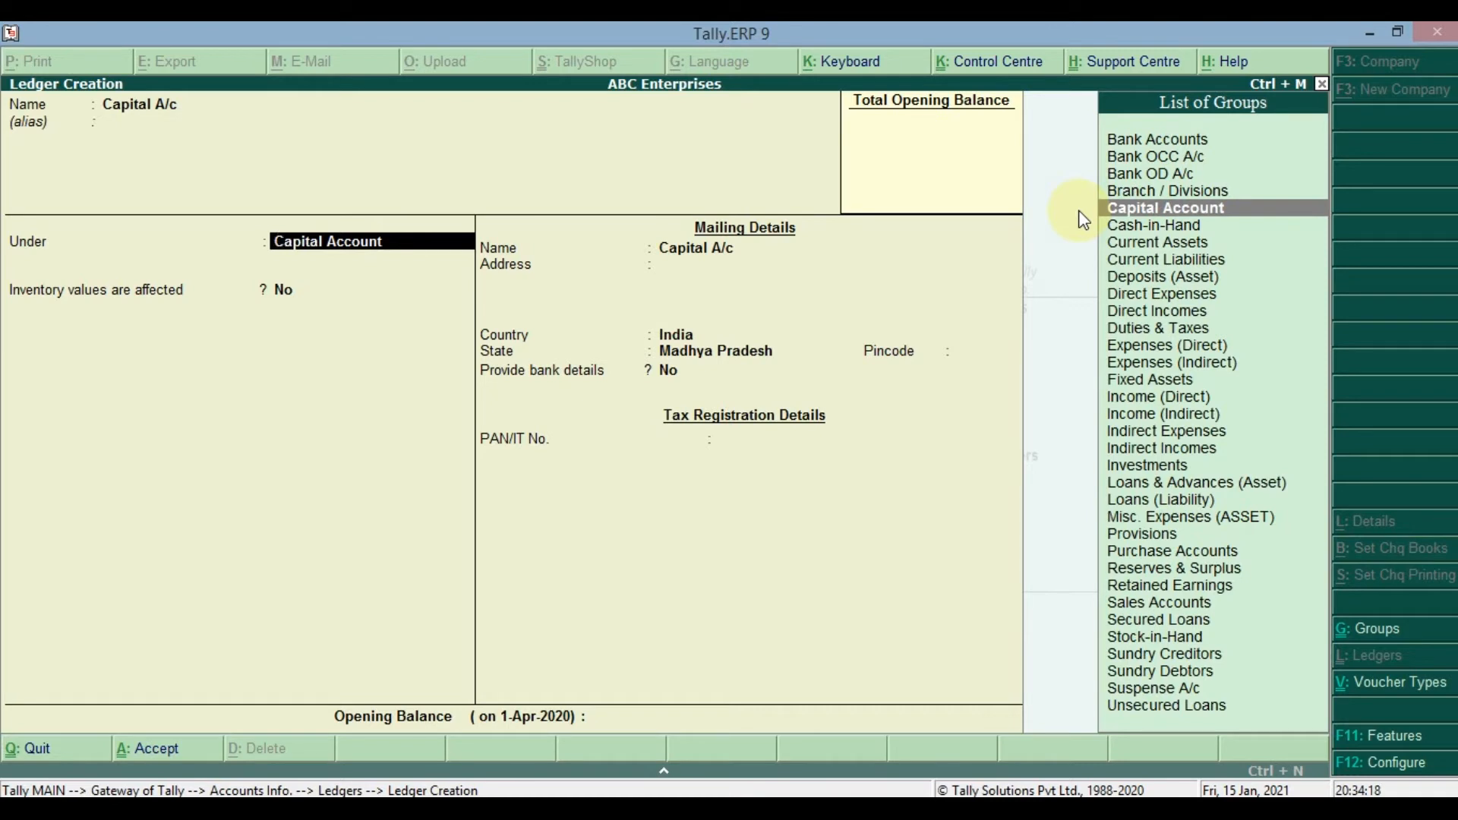
key("BackSpace")
key("BackSpace")
key("Return")
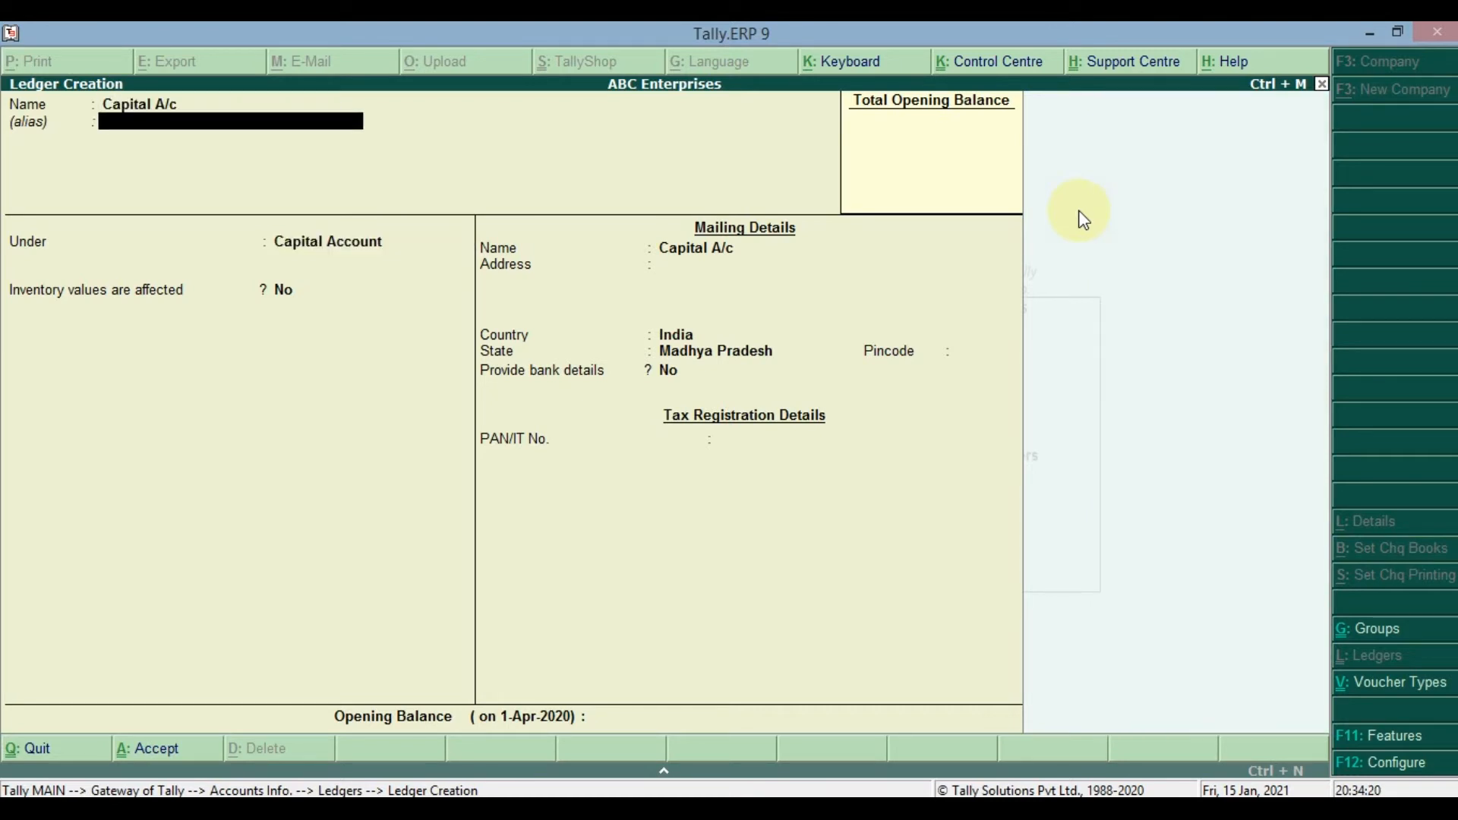
key("Return")
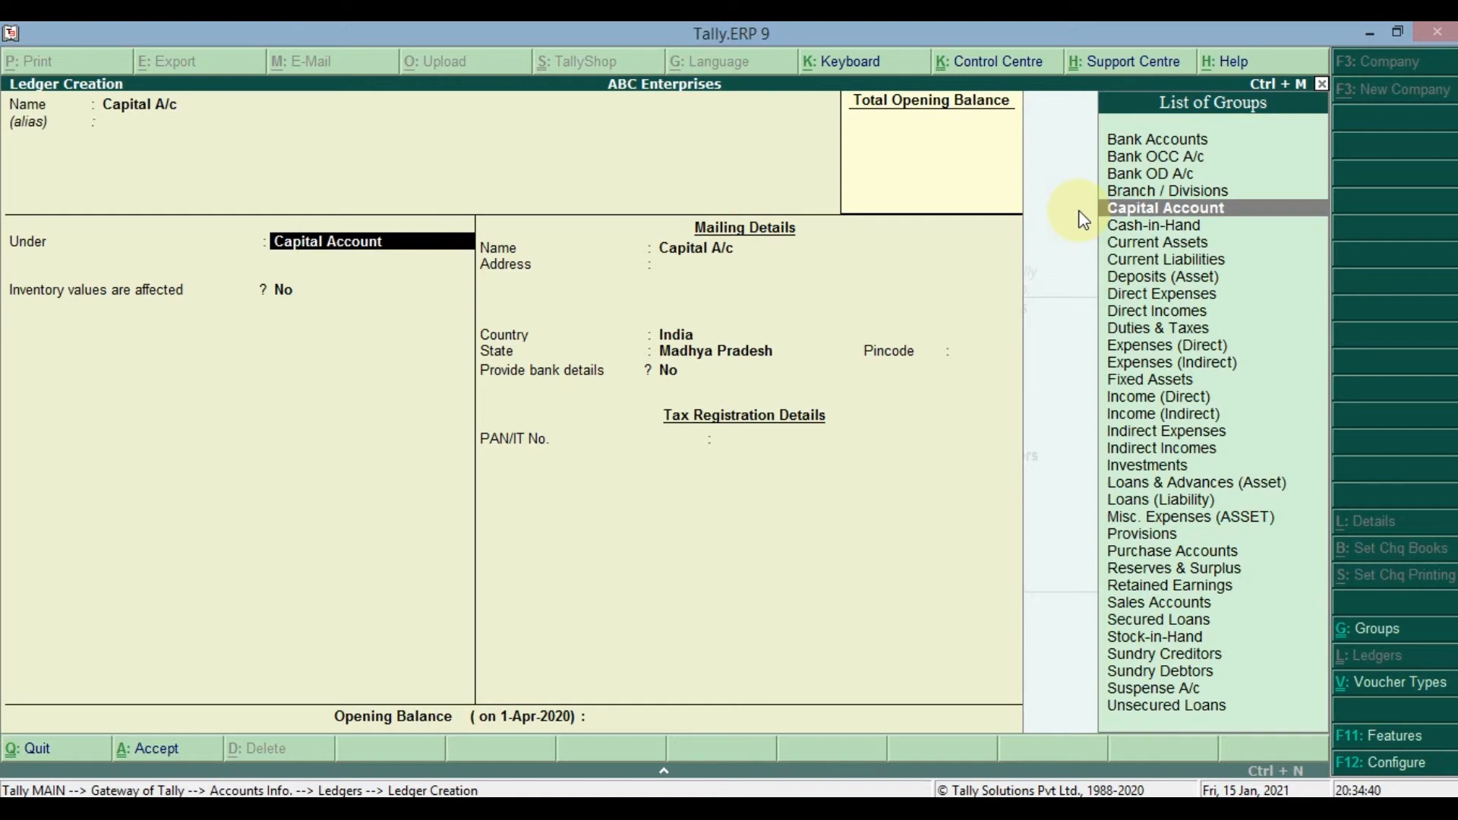
- Rename the ledger as Purchase and try placing it under Sales Accounts
key("BackSpace")
key("Return")
key("BackSpace")
key("BackSpace")
type("Pur")
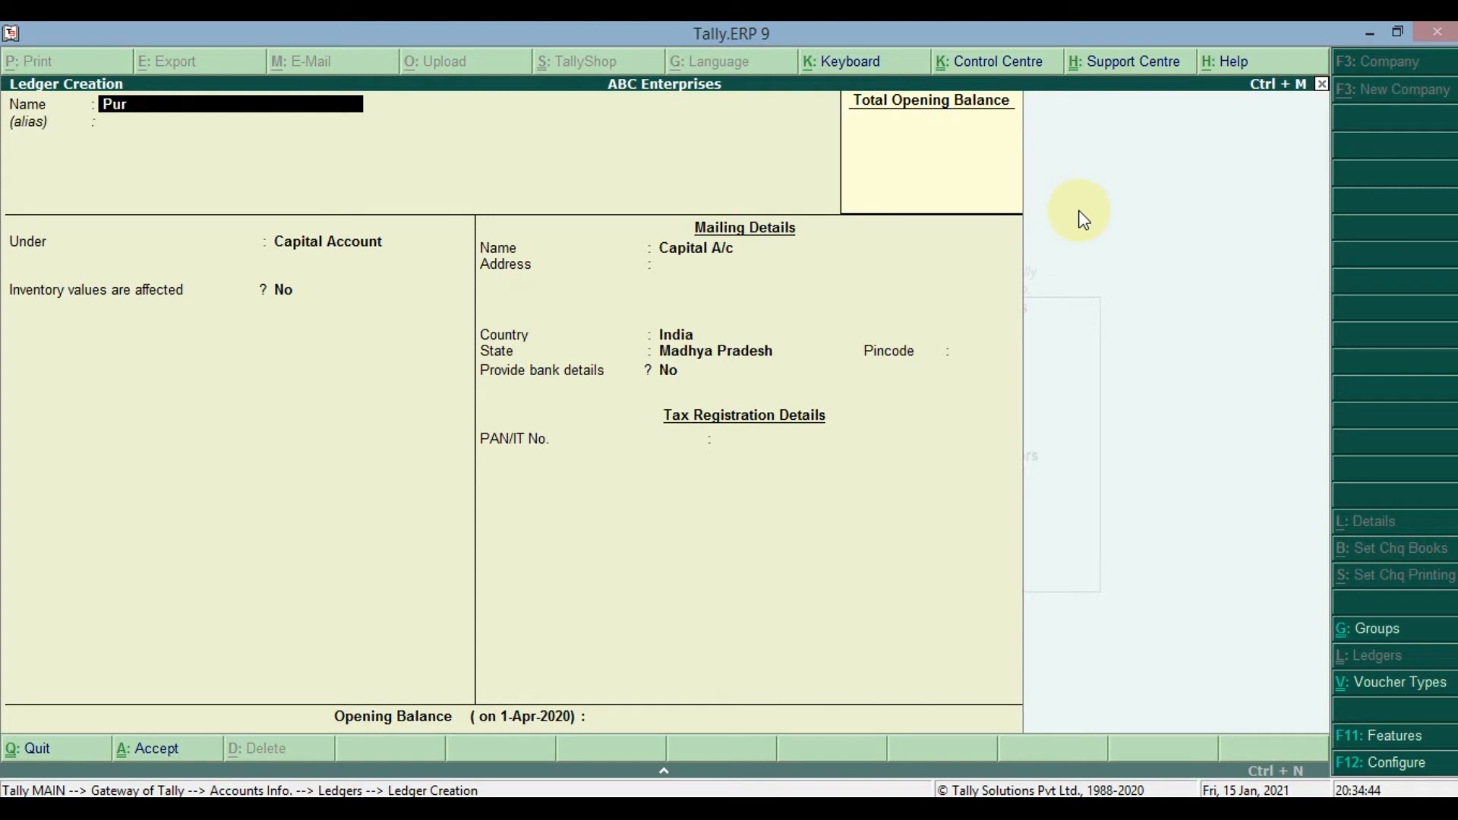
type("csh")
key("BackSpace")
key("BackSpace")
key("BackSpace")
type("chase")
key("Return")
key("Return")
type("Sales")
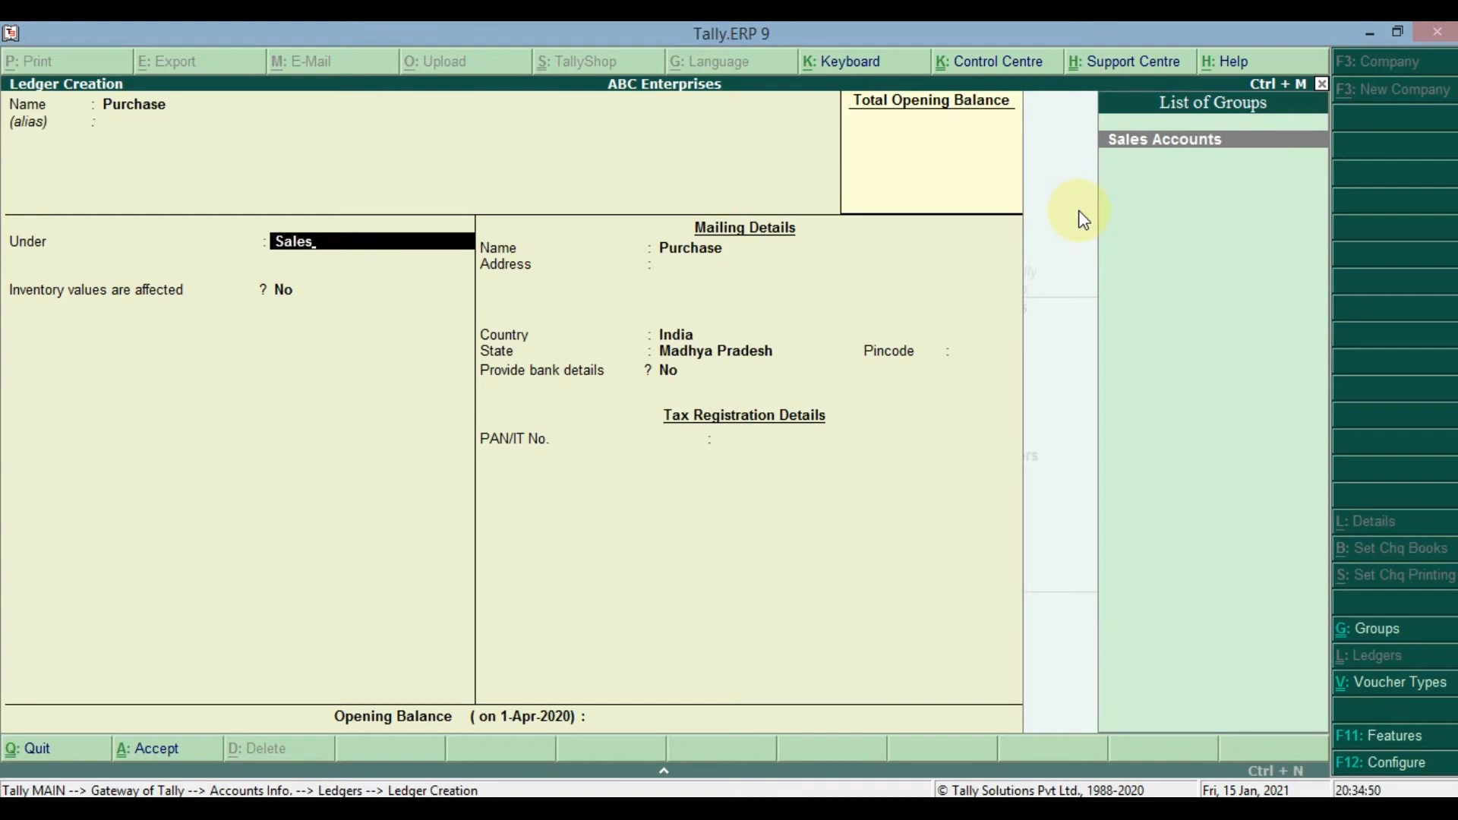
key("Return")
- Return to the Purchase ledger's group choice and locate Purchase Accounts in the list of groups
key("BackSpace")
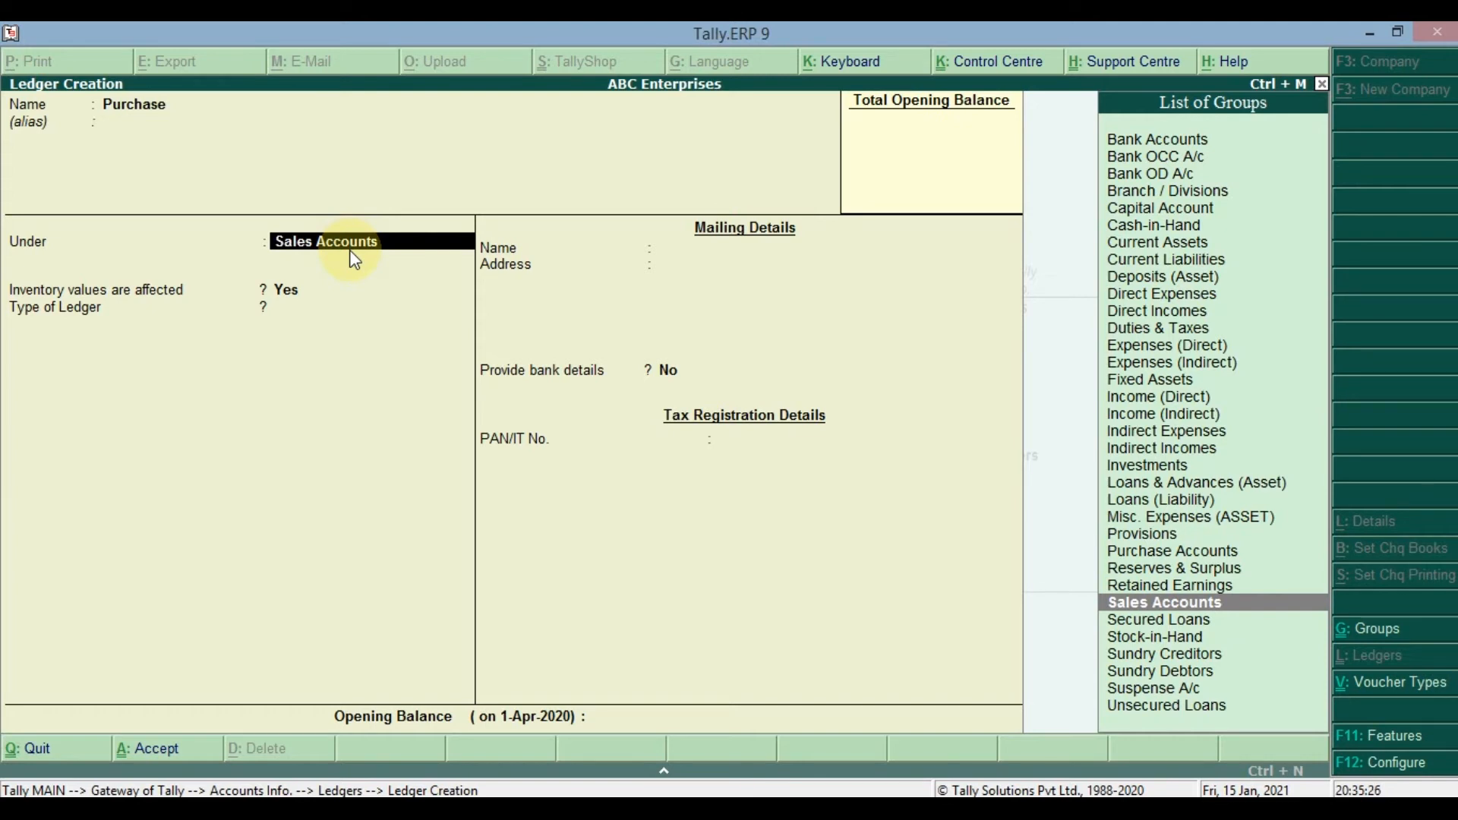
key("BackSpace")
key("Return")
key("Up")
key("Up")
key("Up")
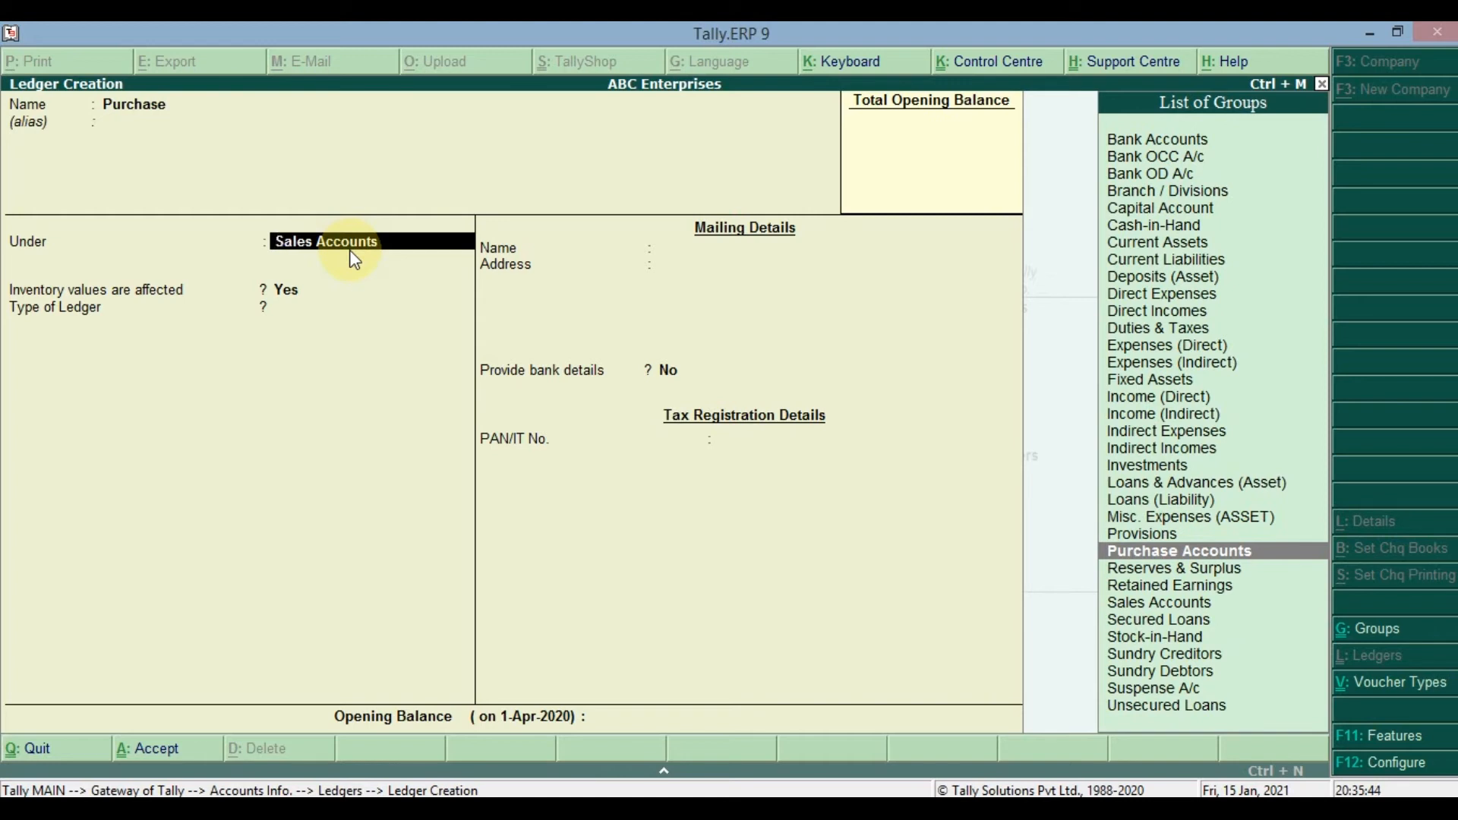
- Rename the ledger as Capital A/c and place it under Capital Account
key("BackSpace")
key("BackSpace")
type("Capital A/c")
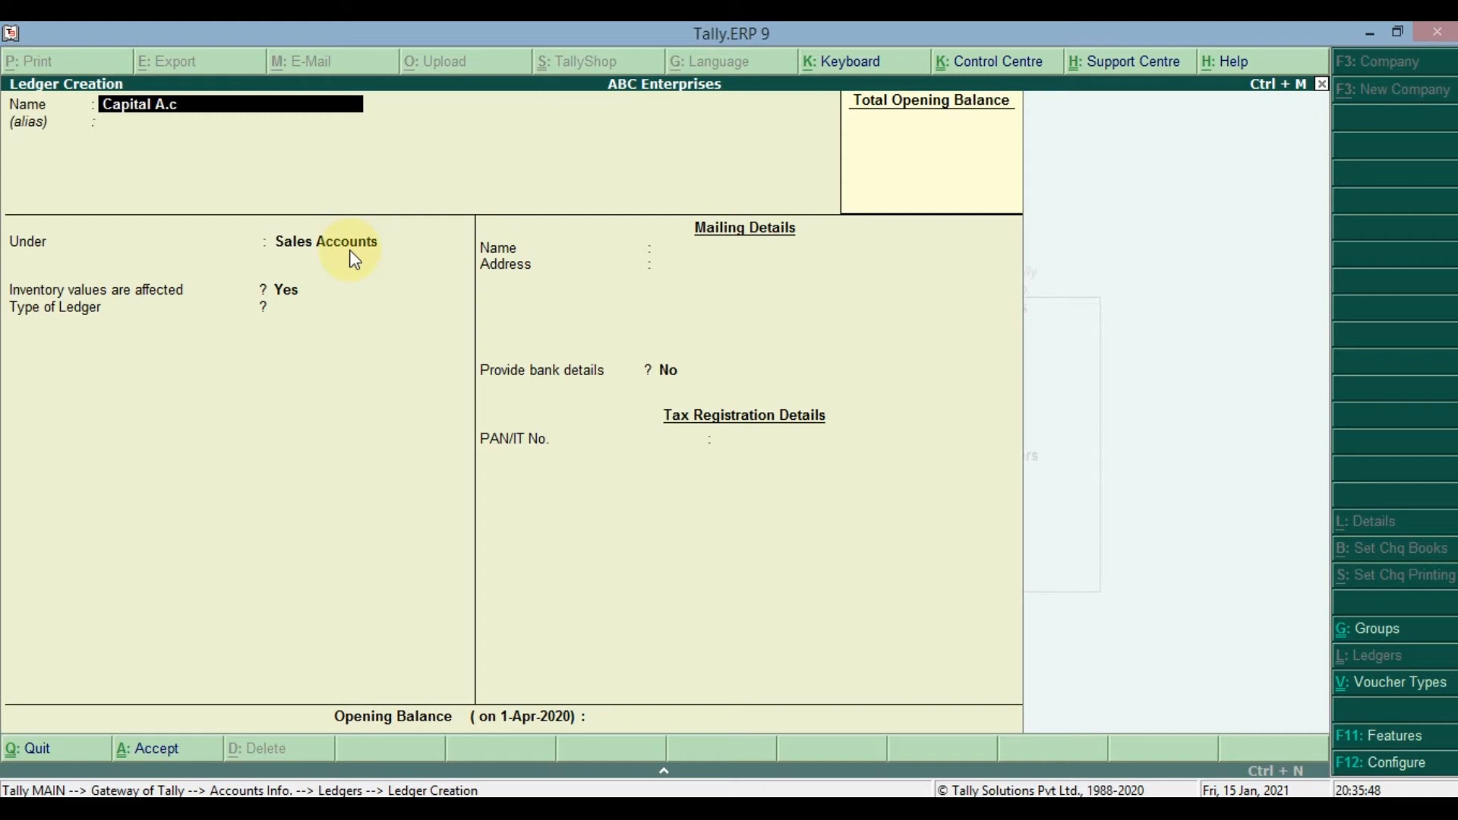
key("Return")
key("Return")
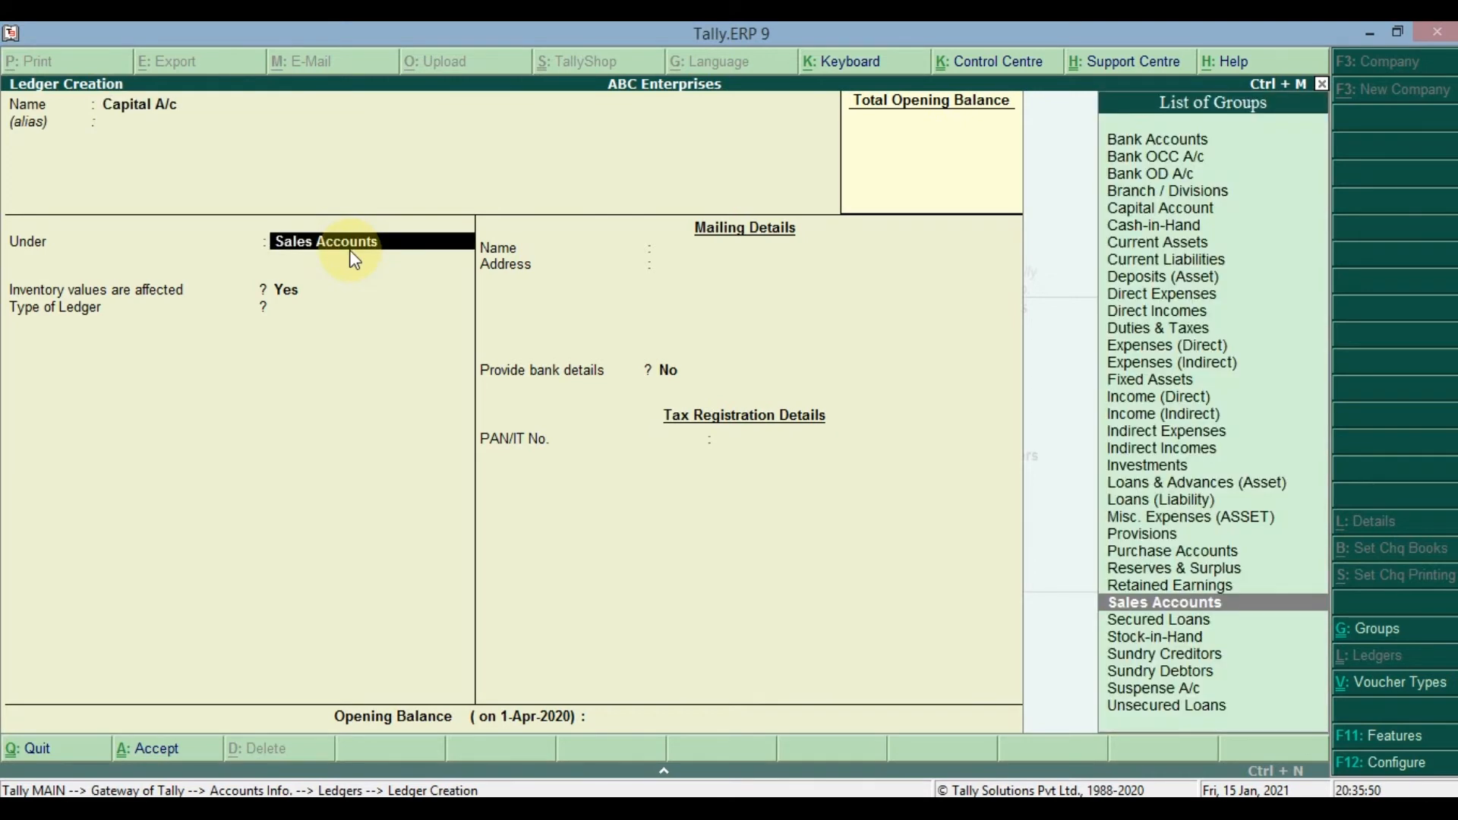
type("Cap")
key("Return")
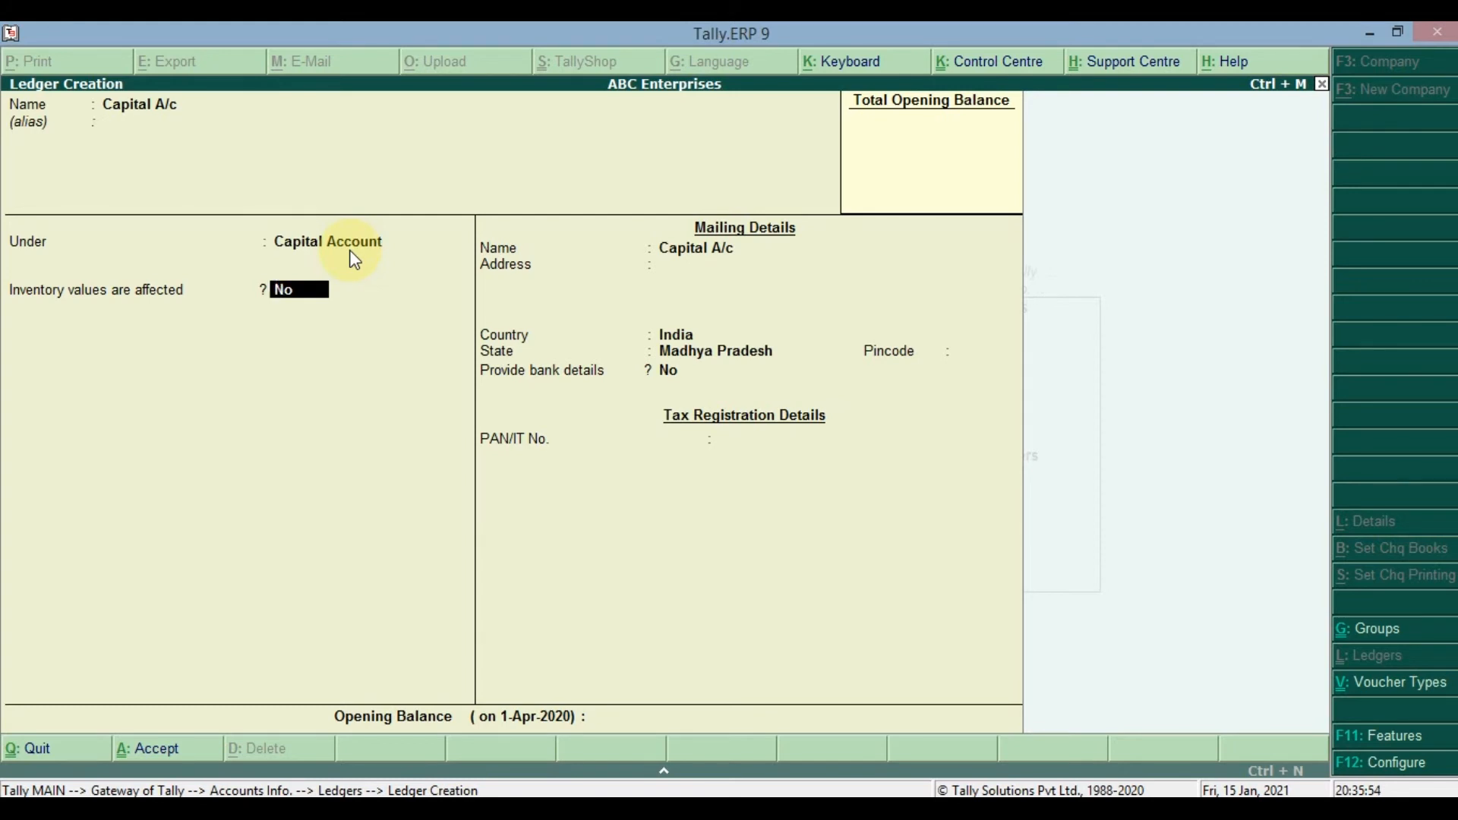
- Recheck the ledger's group and blank alias, then set whether inventory values are affected to Yes
left_click(334, 242)
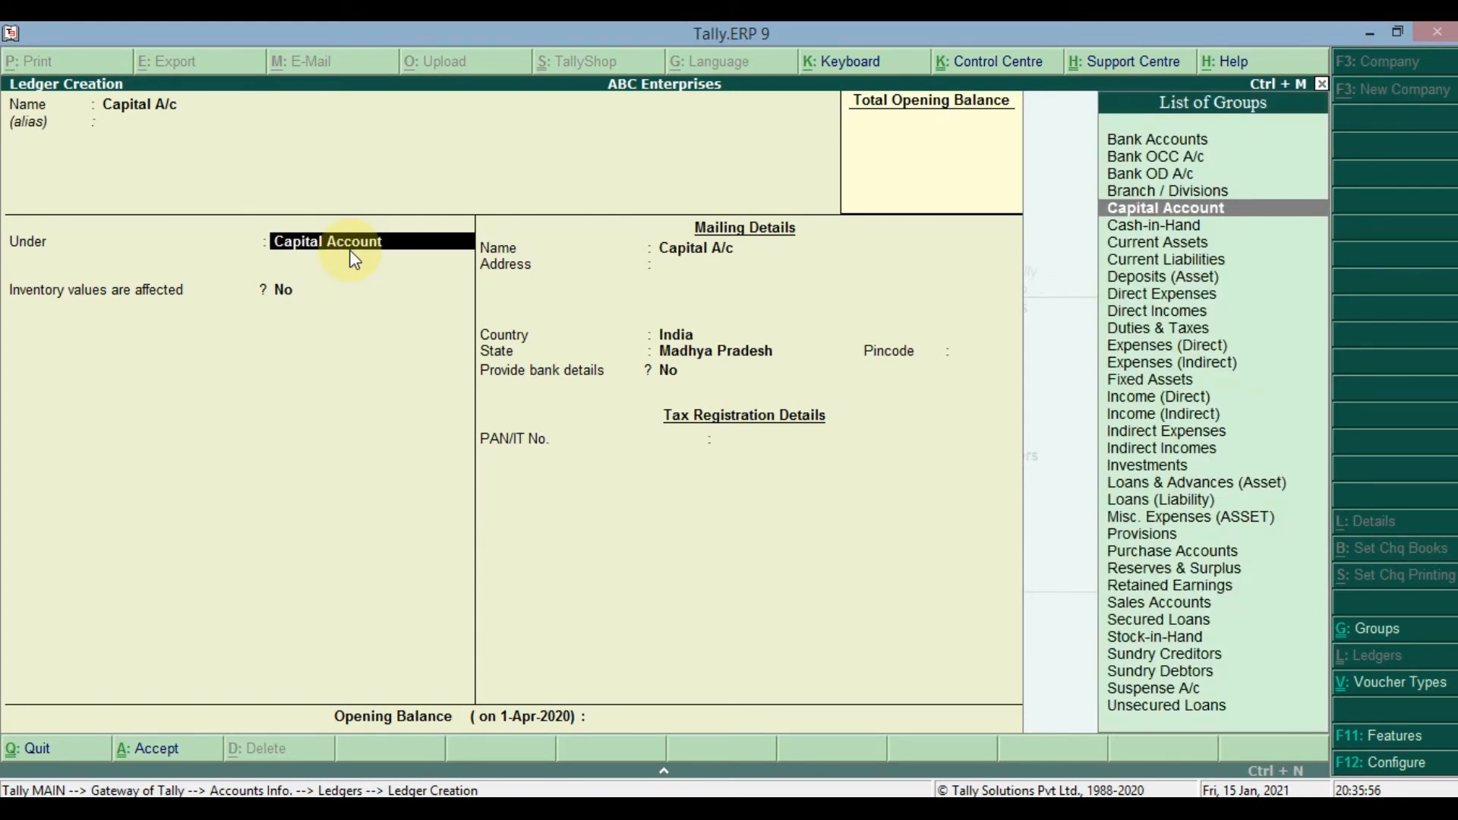
key("BackSpace")
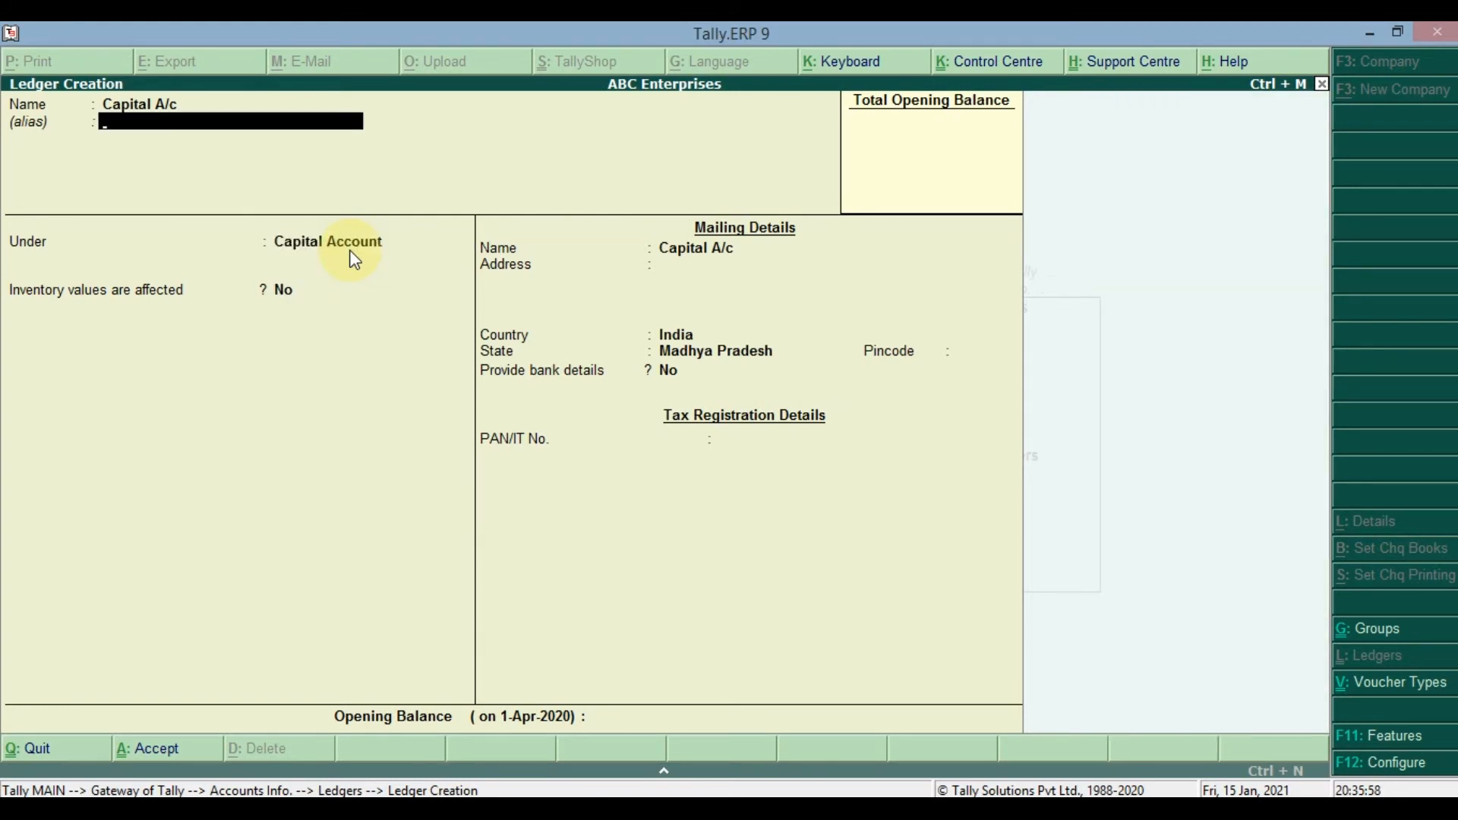
key("Return")
key("Return")
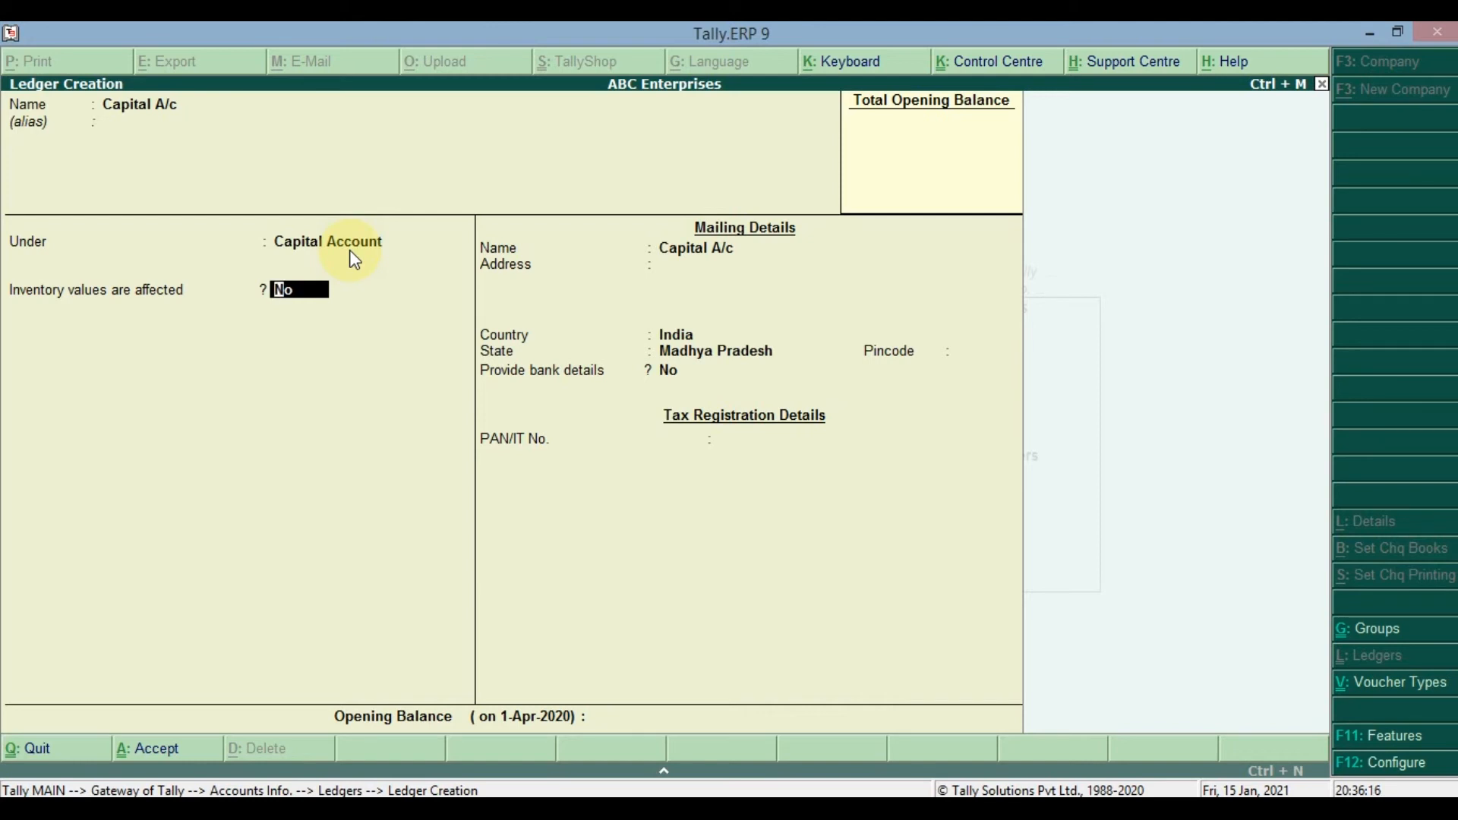
key("y")
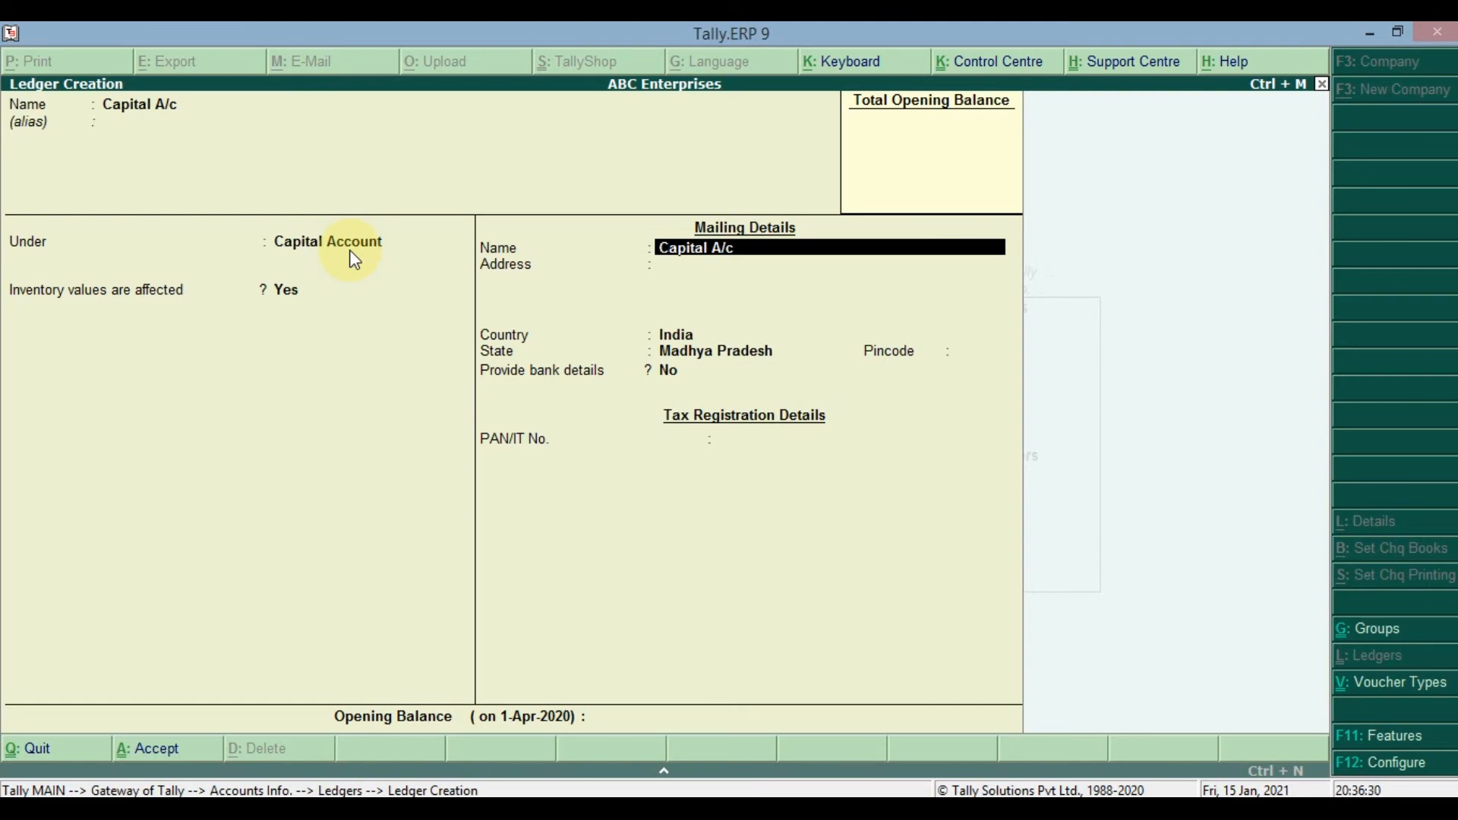
key("BackSpace")
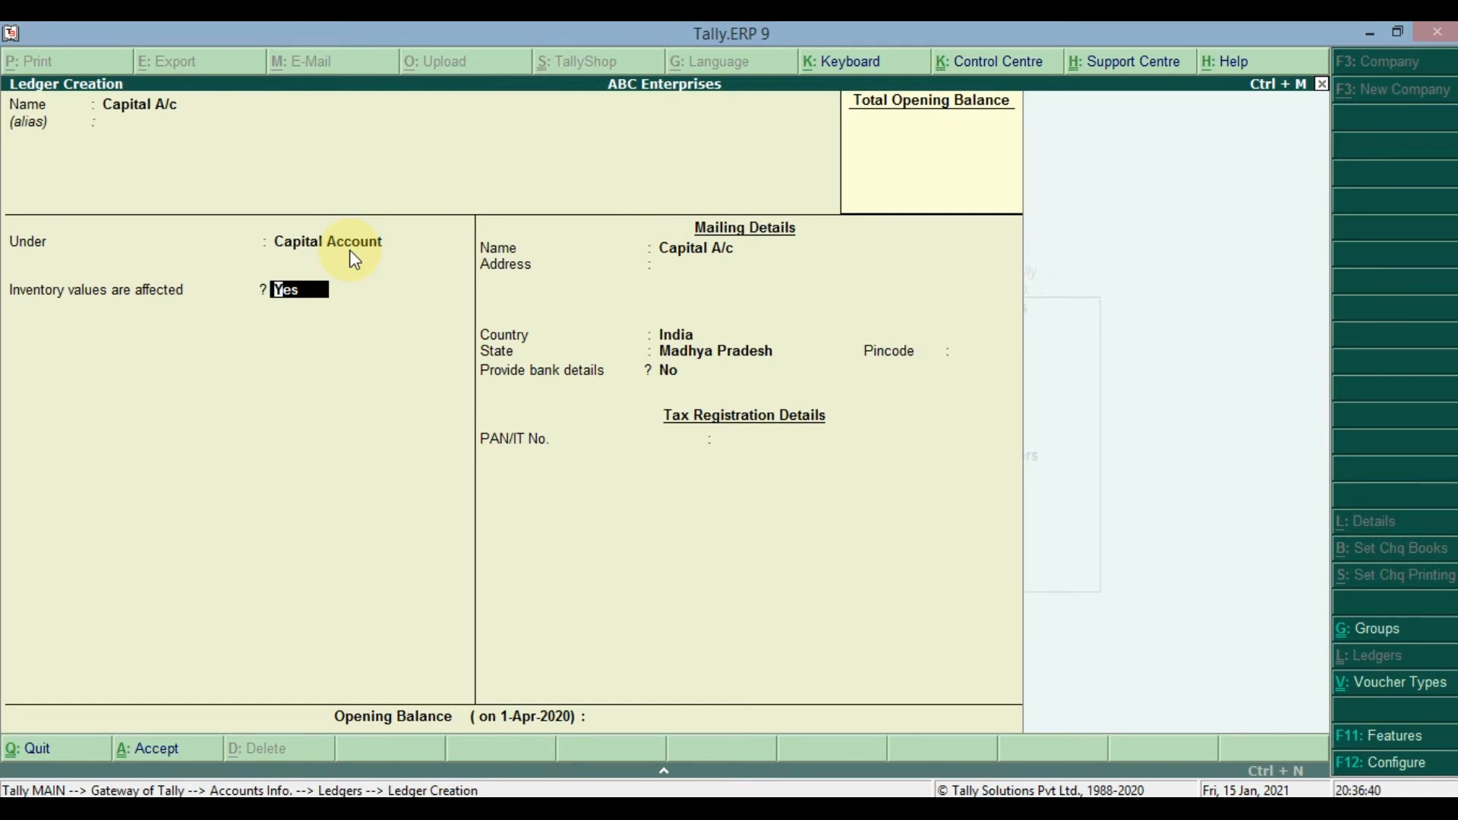
key("Return")
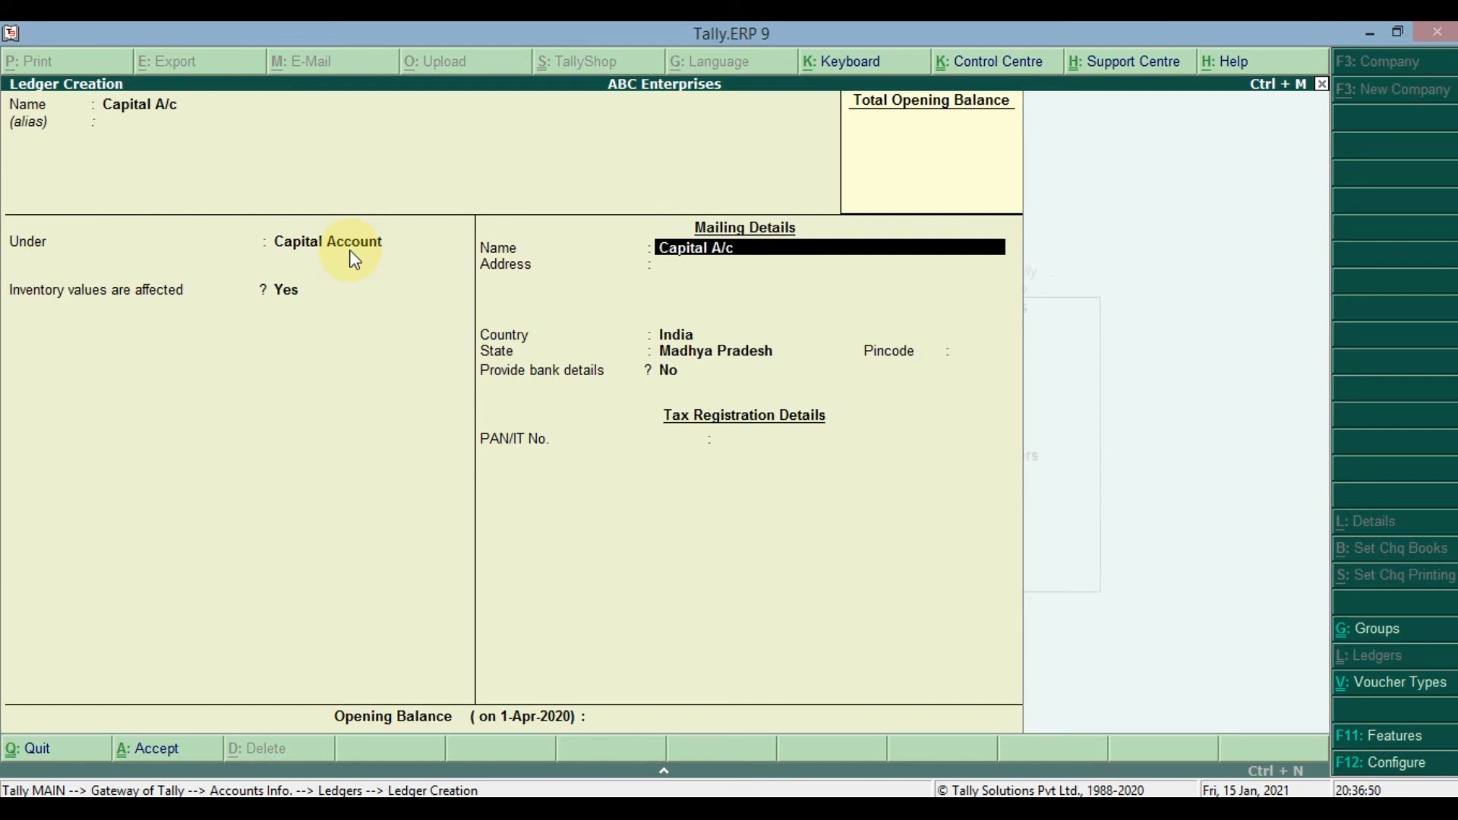
- Keep the default mailing details, bank details at No and a blank PAN/IT number, moving on to the opening balance
key("Return")
key("Return")
key("Return")
key("Return")
key("Return")
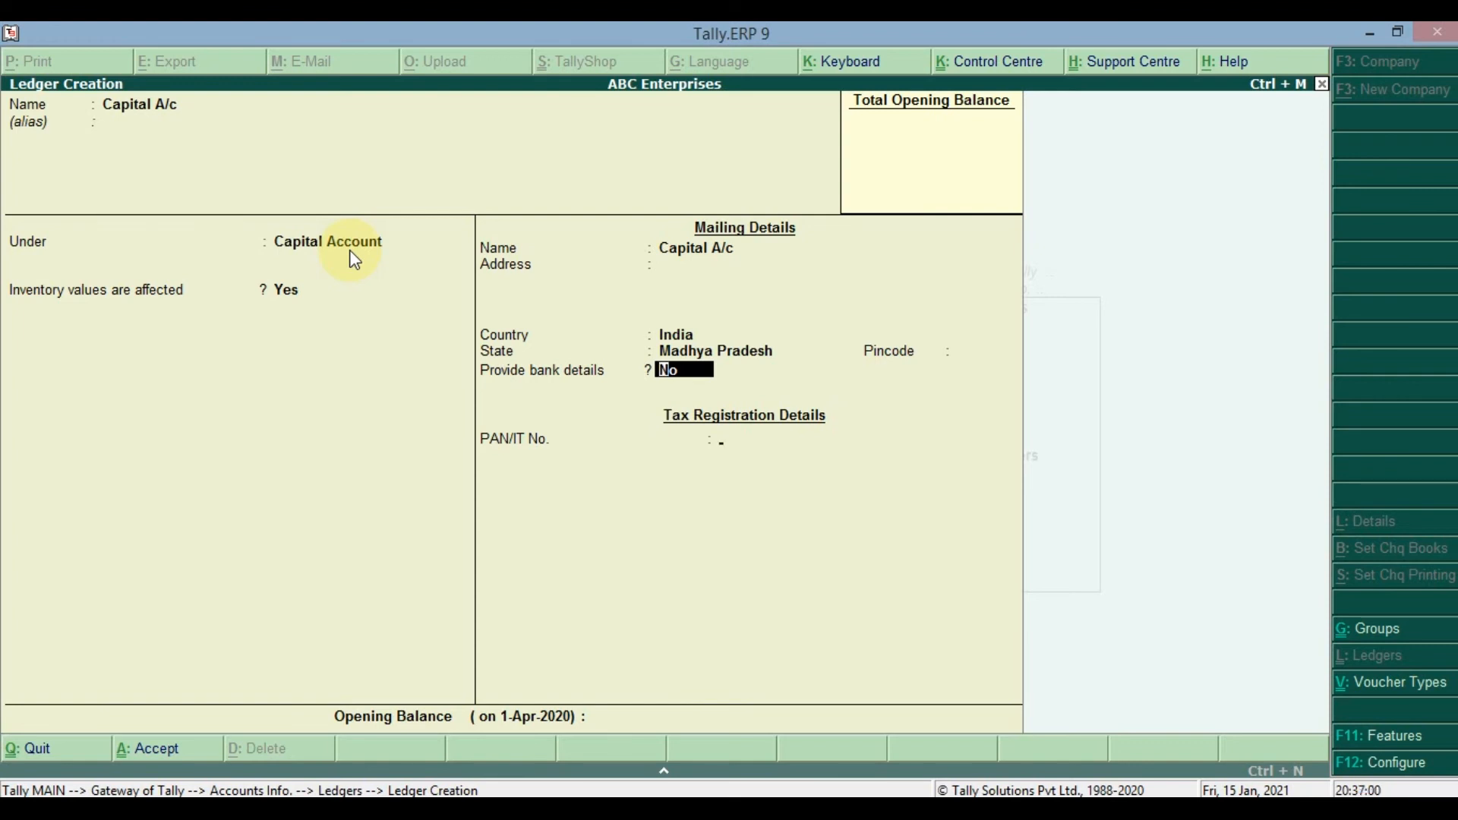
key("Return")
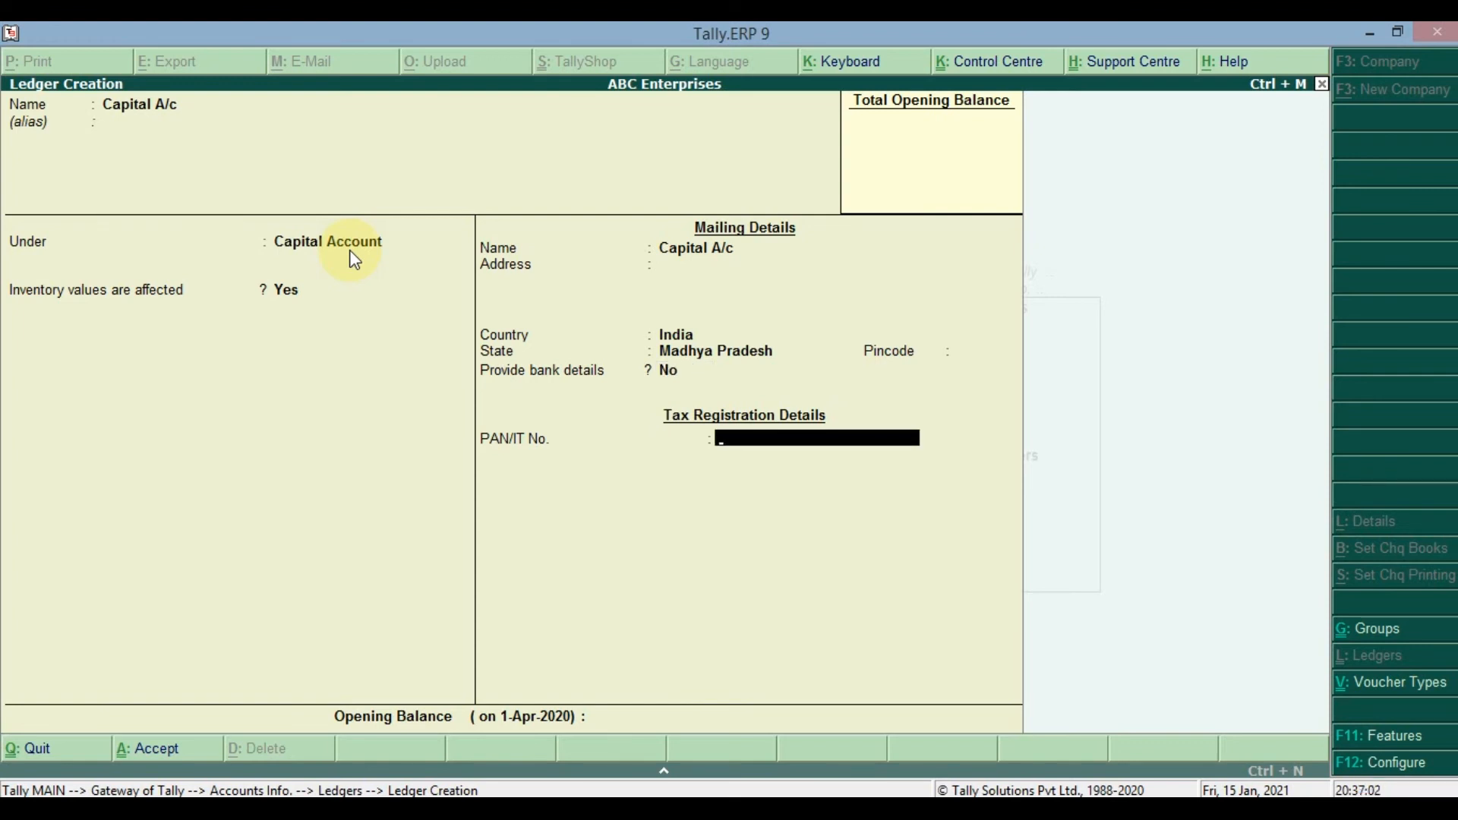
key("Return")
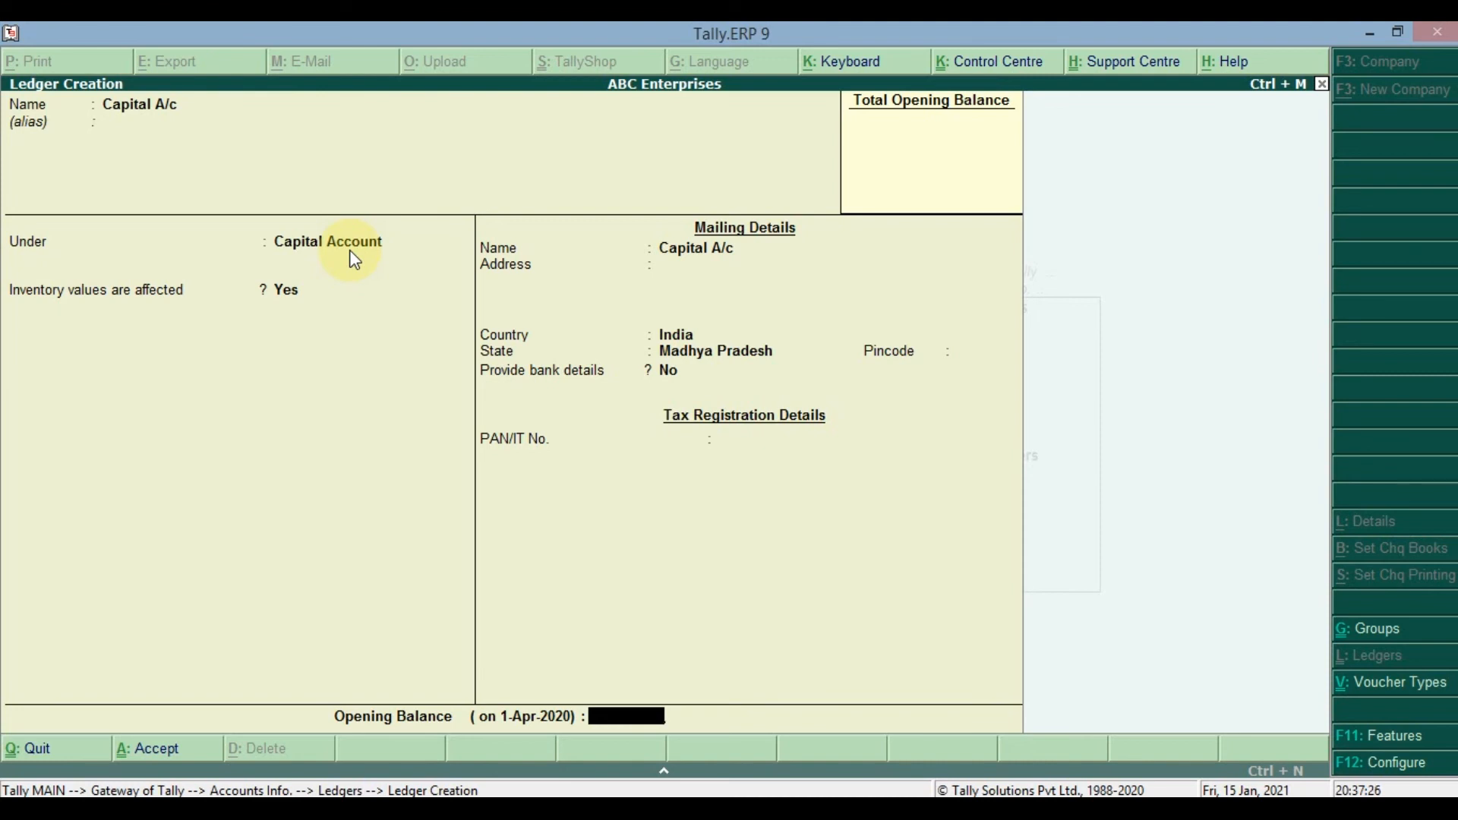
- Try an opening balance of 10,000.00 Dr for the Capital A/c ledger, then clear the amount
type("10000")
key("Return")
type("dr")
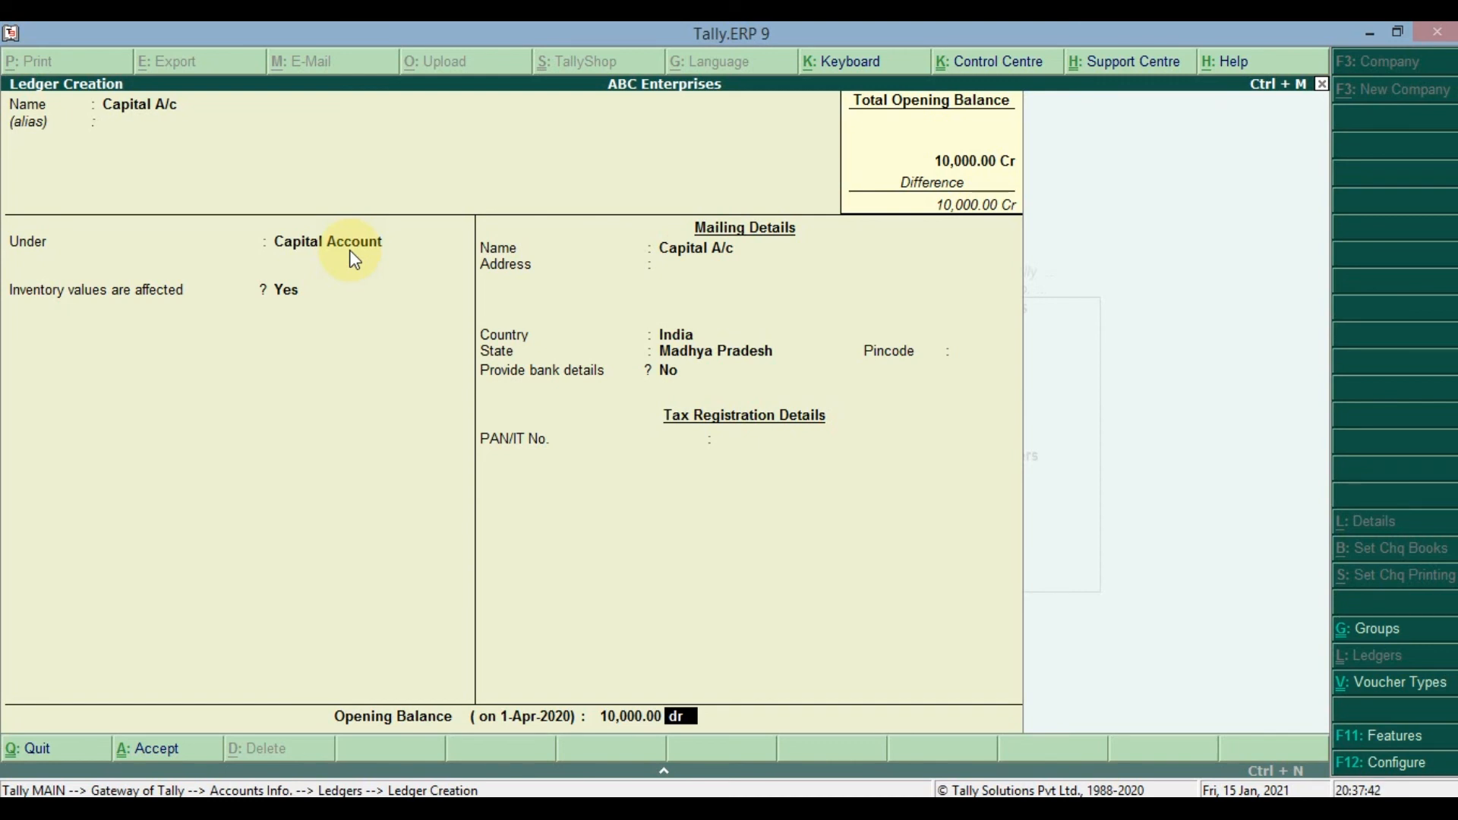
key("BackSpace")
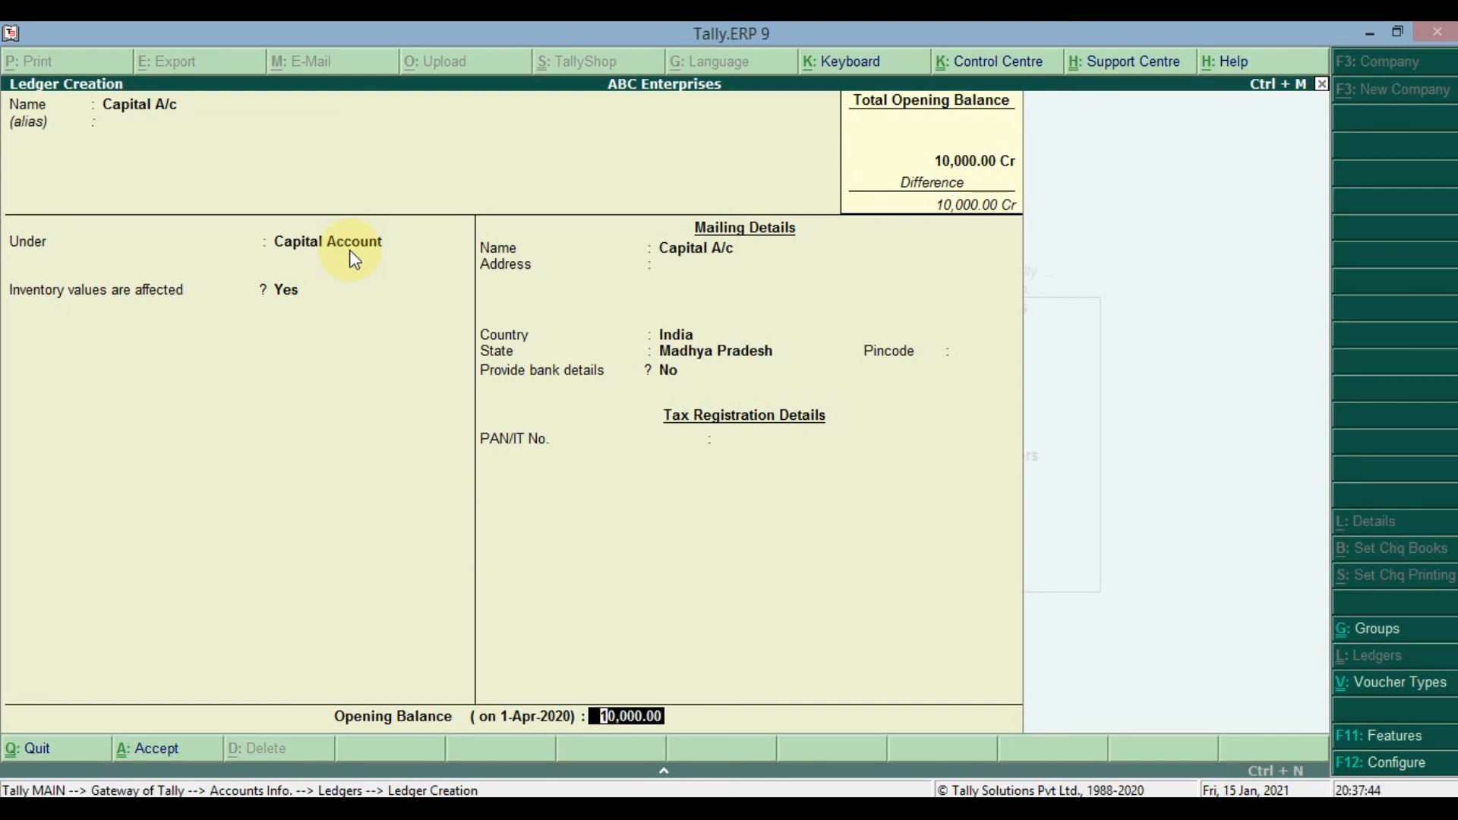
key("Delete")
key("Delete")
key("Delete")
- Accept and save the Capital A/c ledger with a blank opening balance
key("Return")
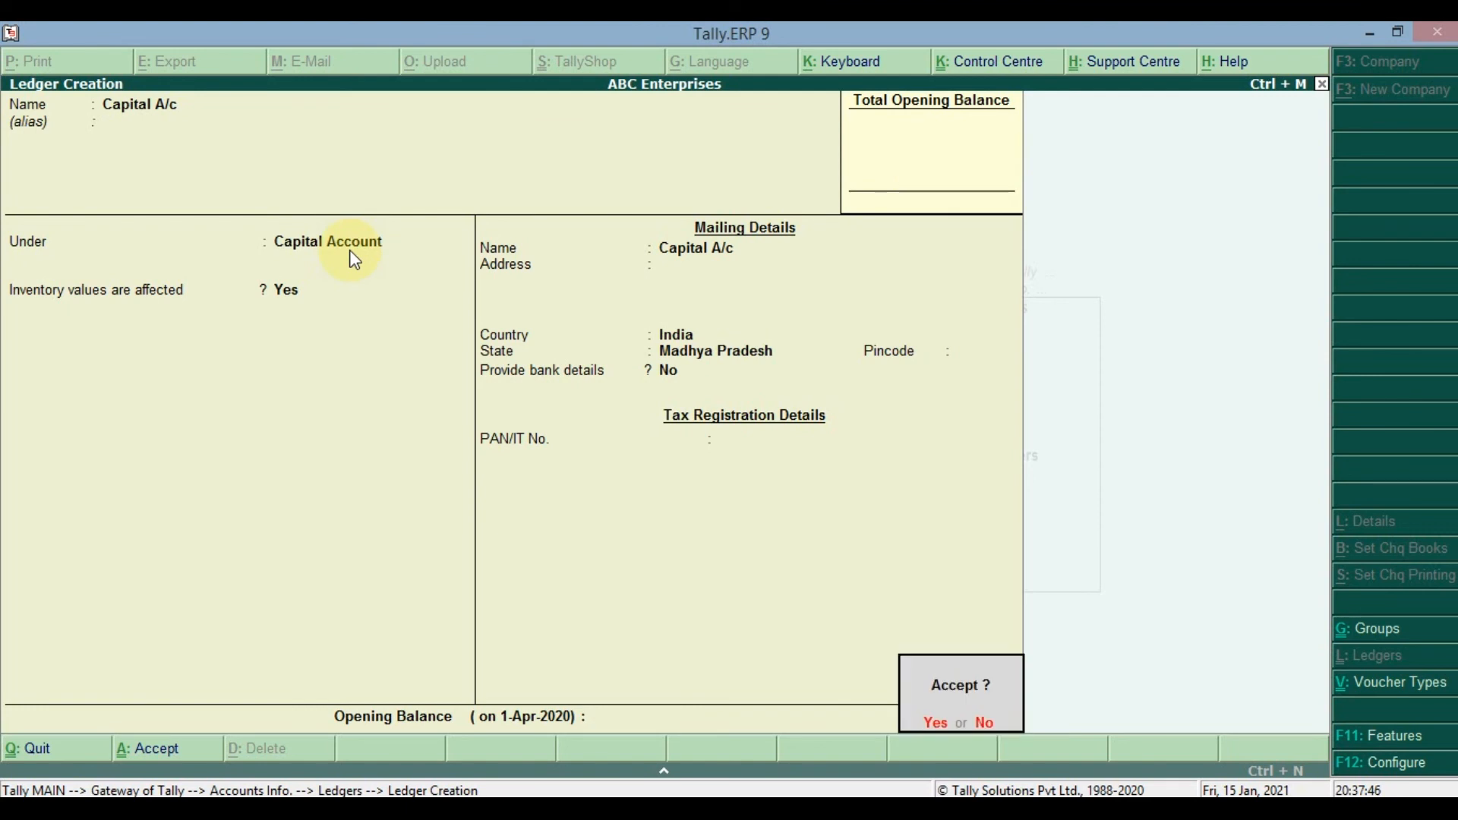
key("Escape")
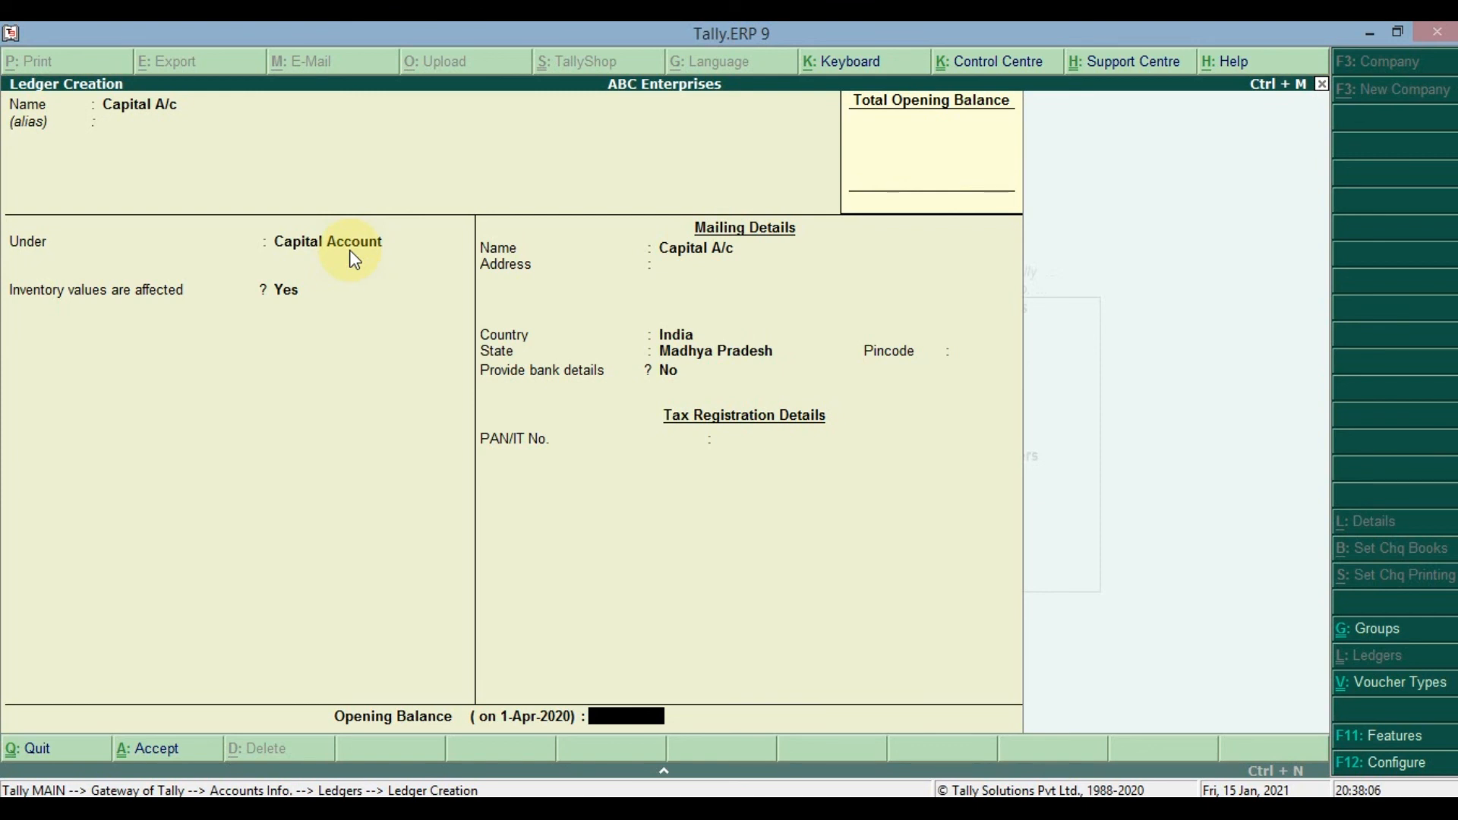
key("Return")
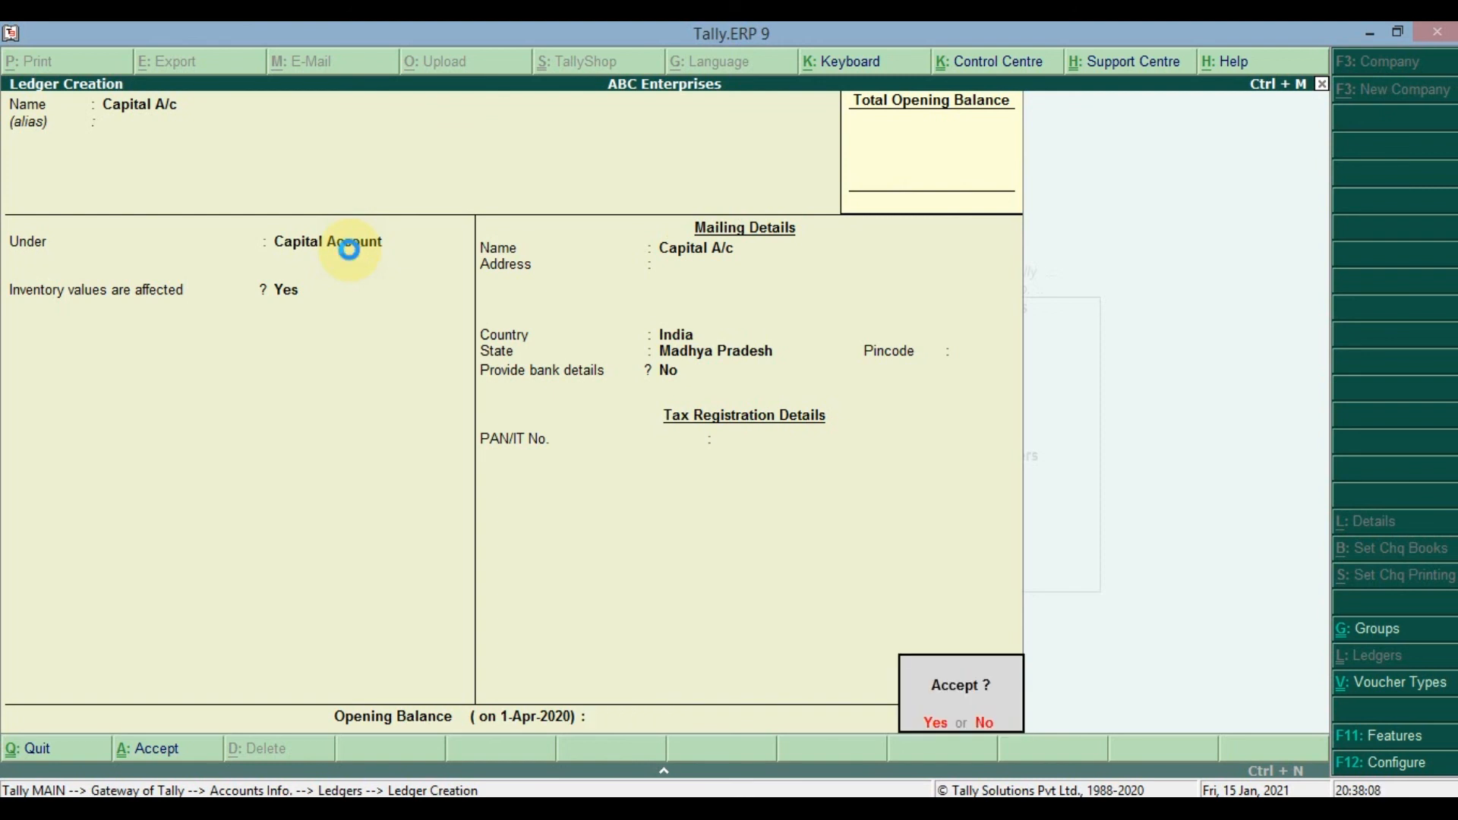
key("Return")
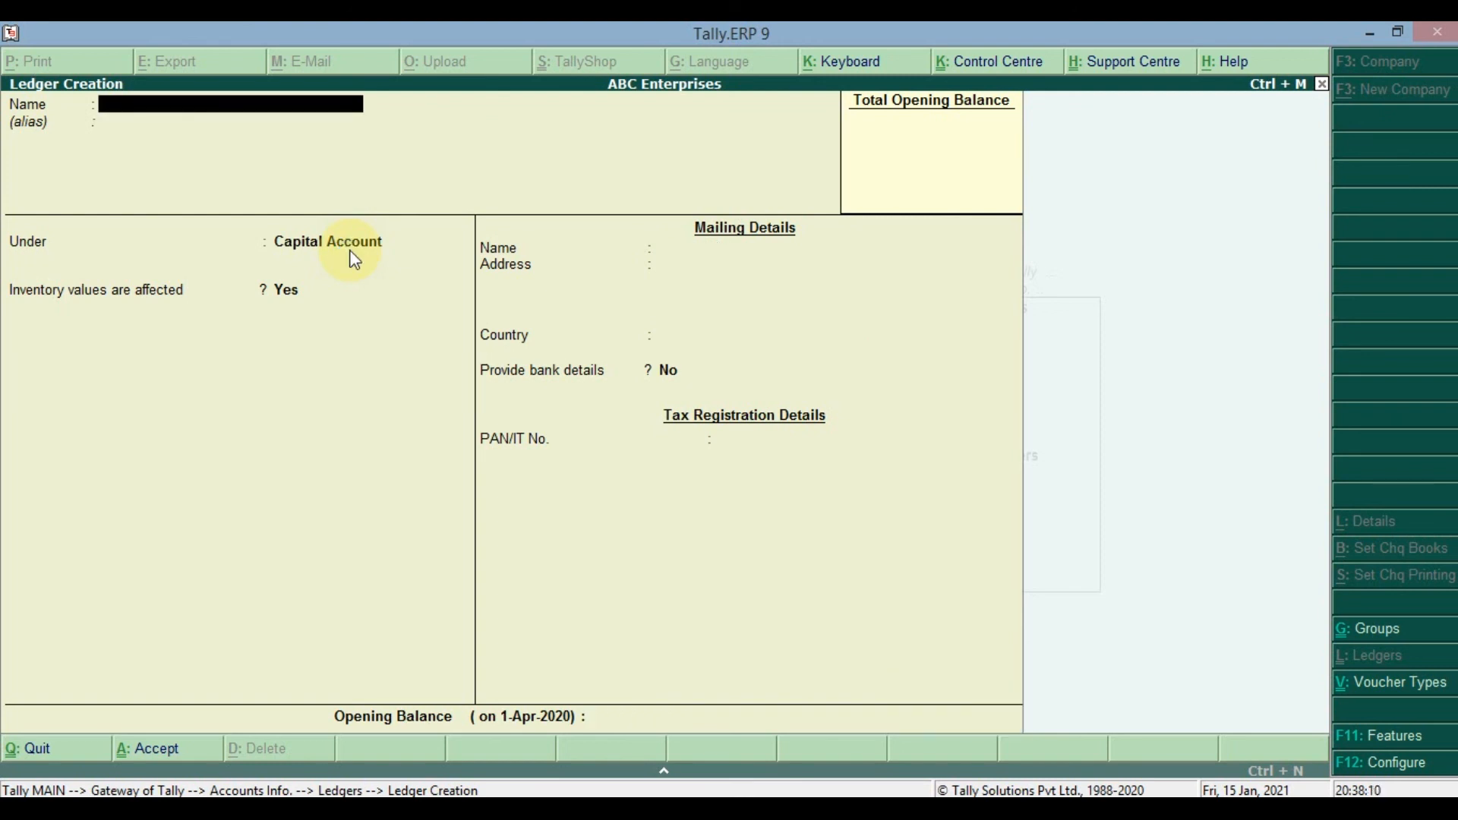
- Quit ledger creation and open the list of ledgers for single-ledger display
key("Escape")
key("Return")
key("Down")
key("Return")
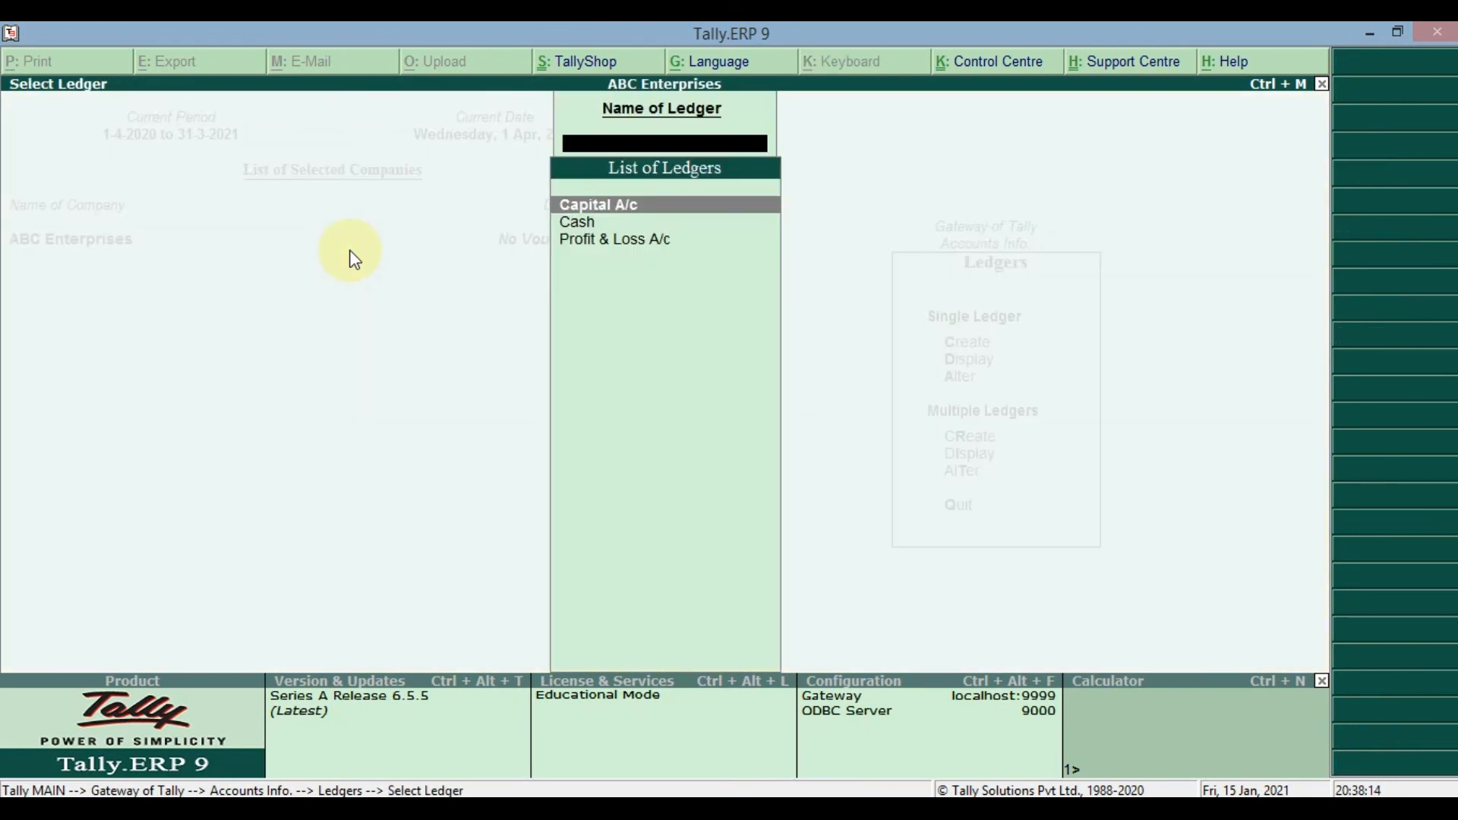
- Display the details of the Capital A/c ledger, and return to the Ledgers options
key("Return")
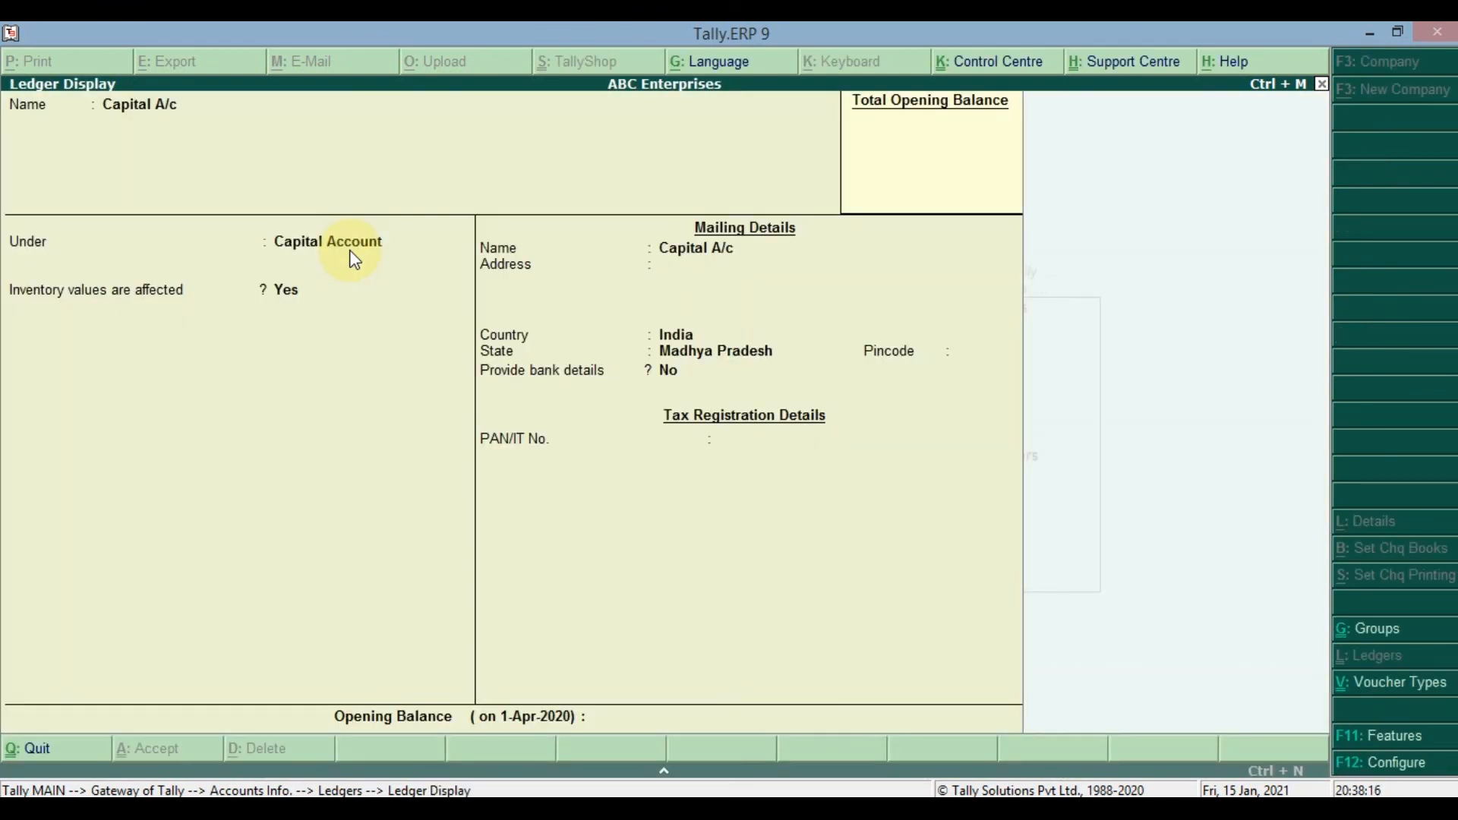
key("Escape")
key("Escape")
- Open the Capital A/c ledger for single-ledger alteration, keep all its existing details and accept it
key("Down")
key("Return")
key("Return")
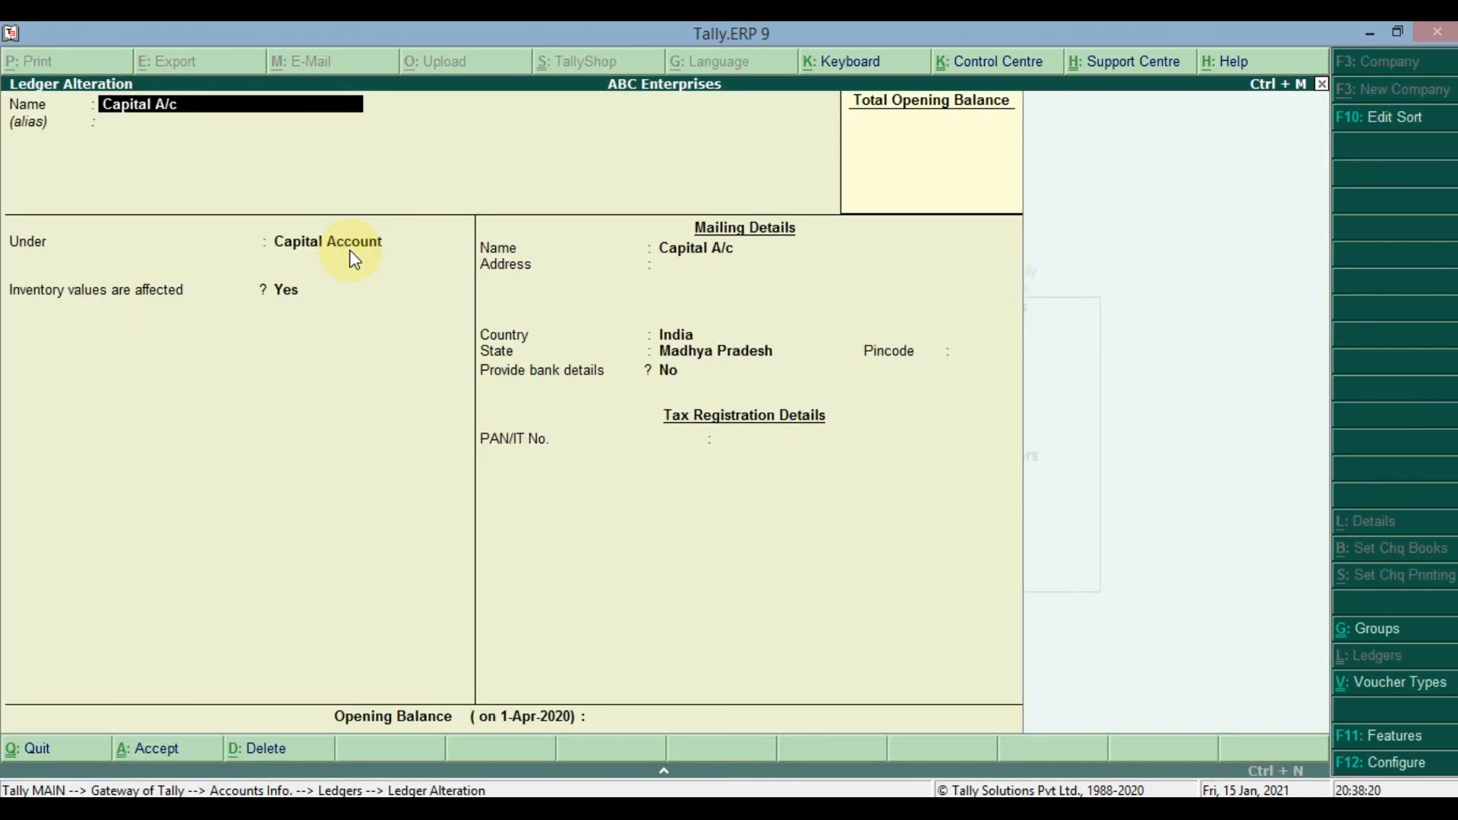
key("Return")
key("Return")
key("Return")
key("Return")
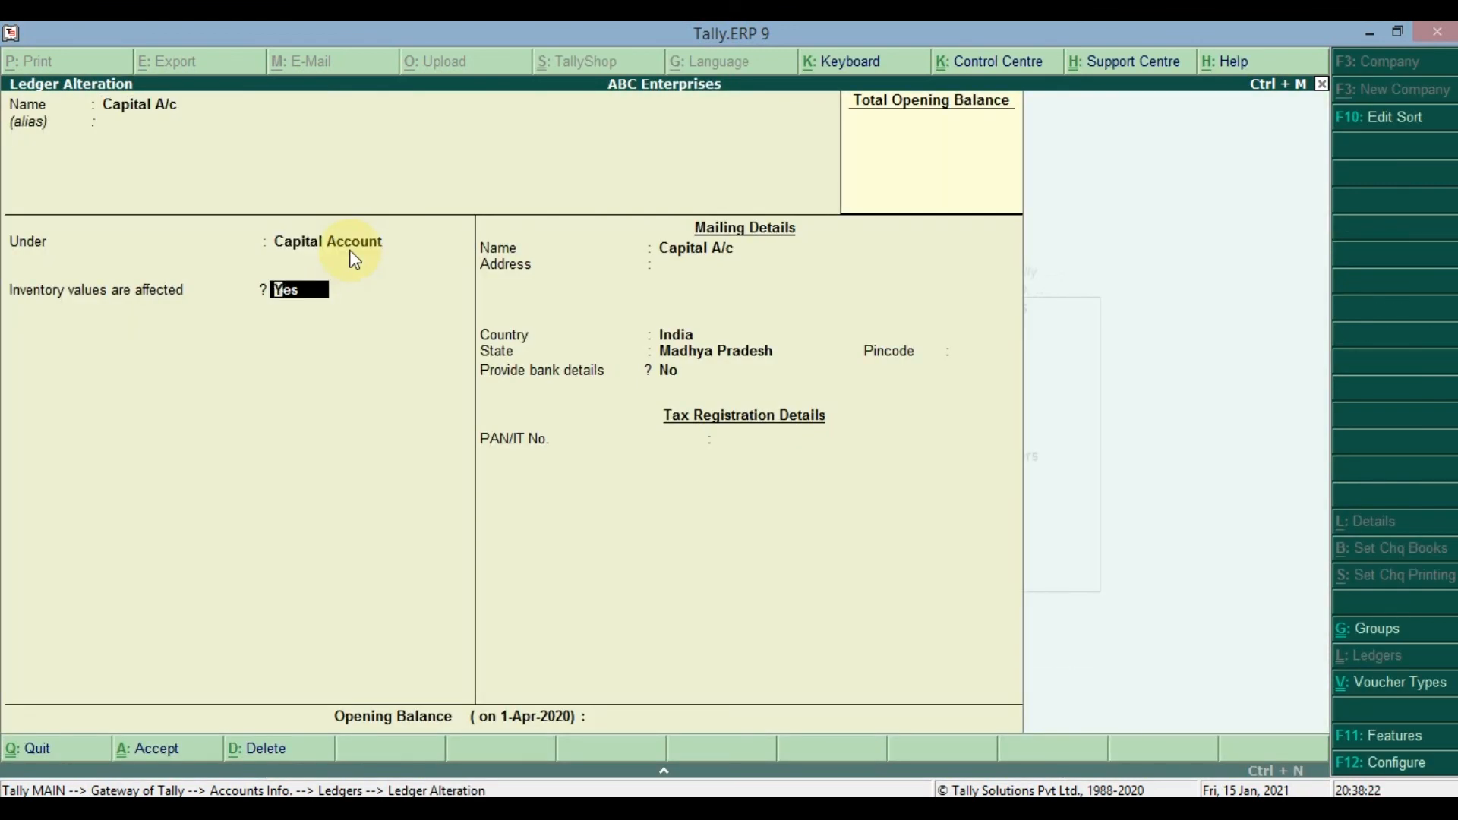
key("Return")
key("Return")
key("Return")
key("Return")
key("Return")
key("Return")
key("Return")
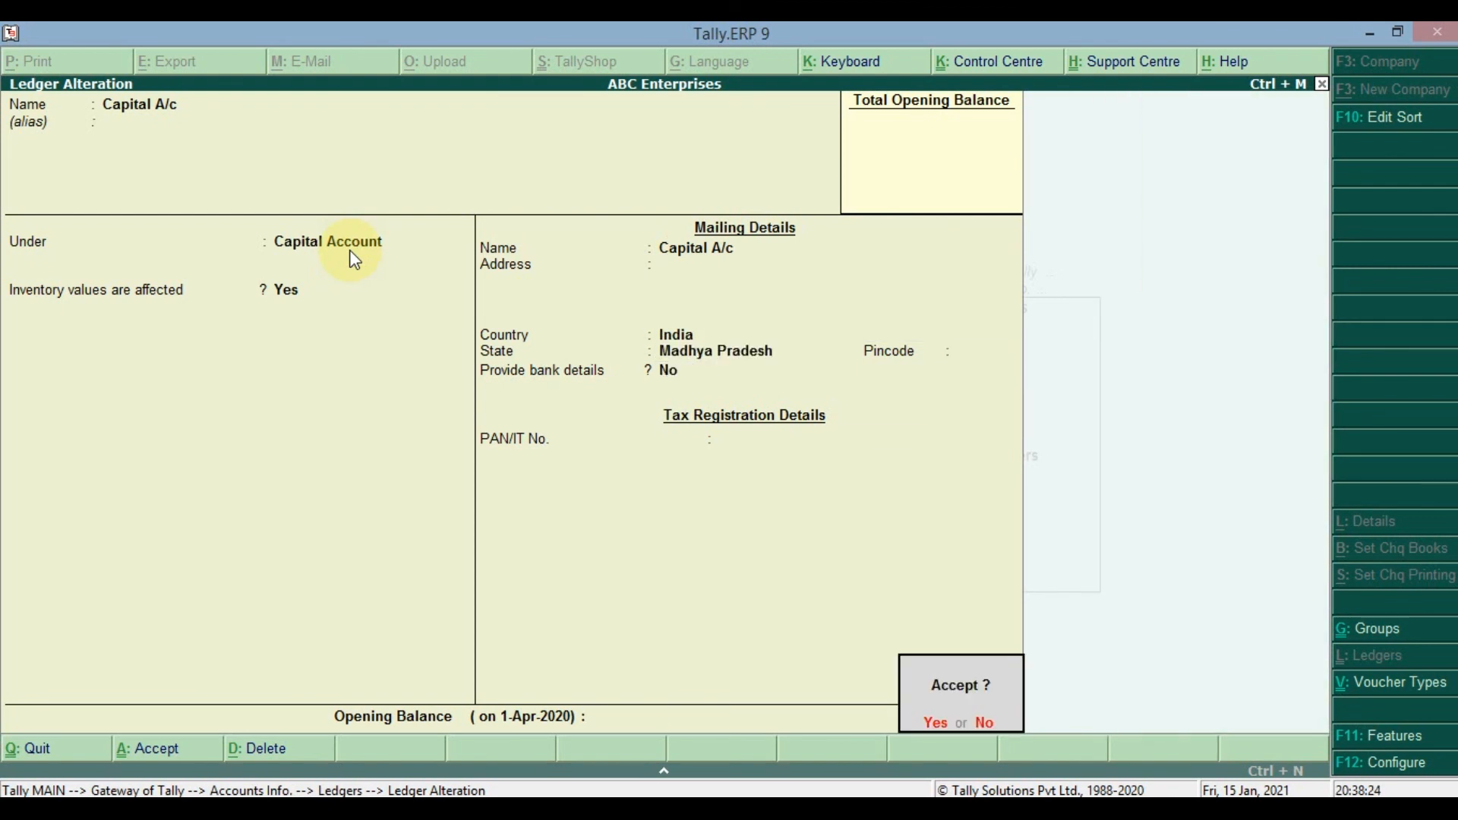
key("Return")
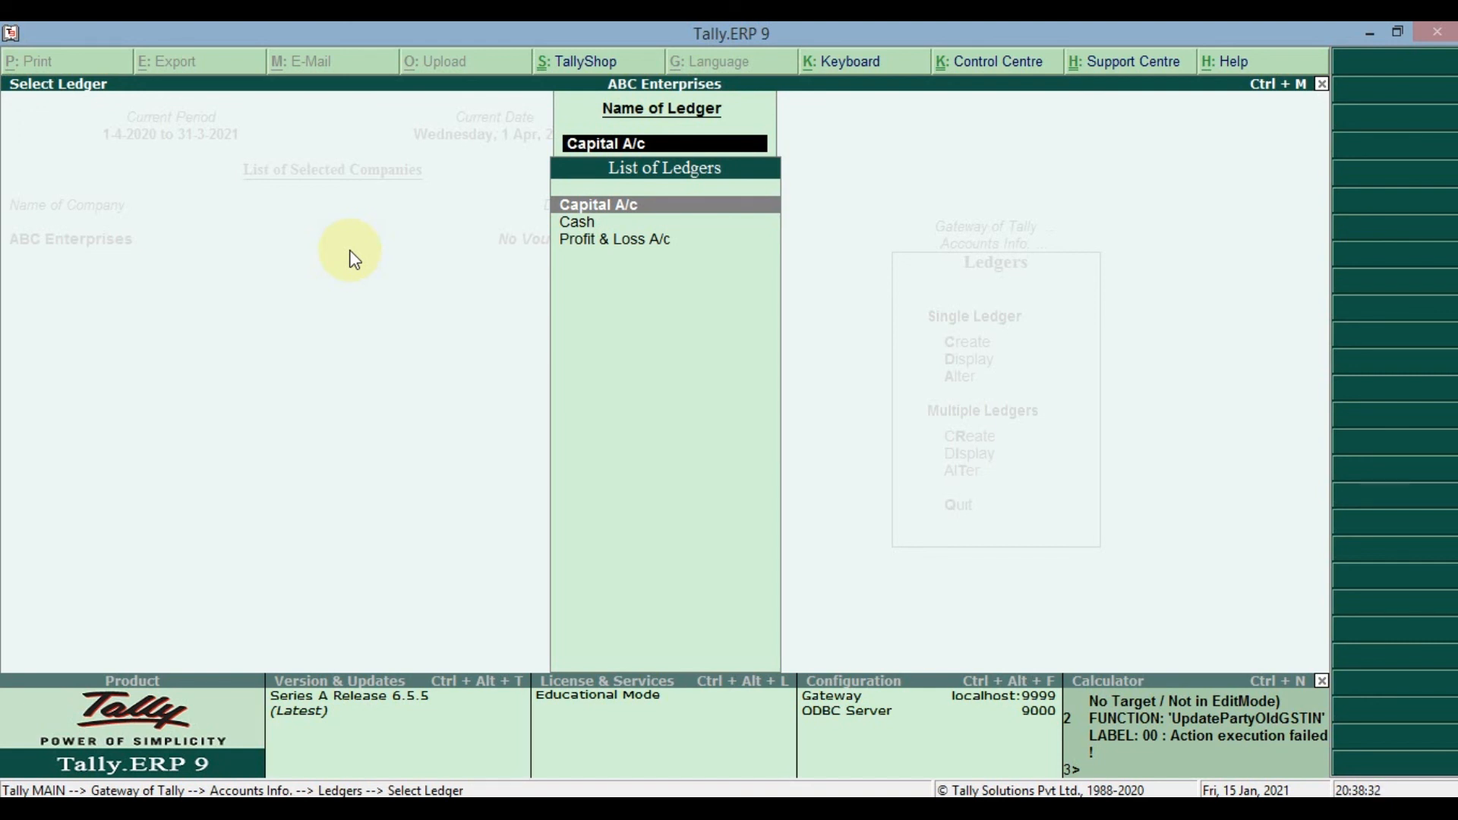
- Reopen the Capital A/c ledger for alteration and examine the groups from Bank Accounts to Unsecured Loans that it can be placed under
key("Return")
key("Return")
key("Return")
key("Down")
key("Down")
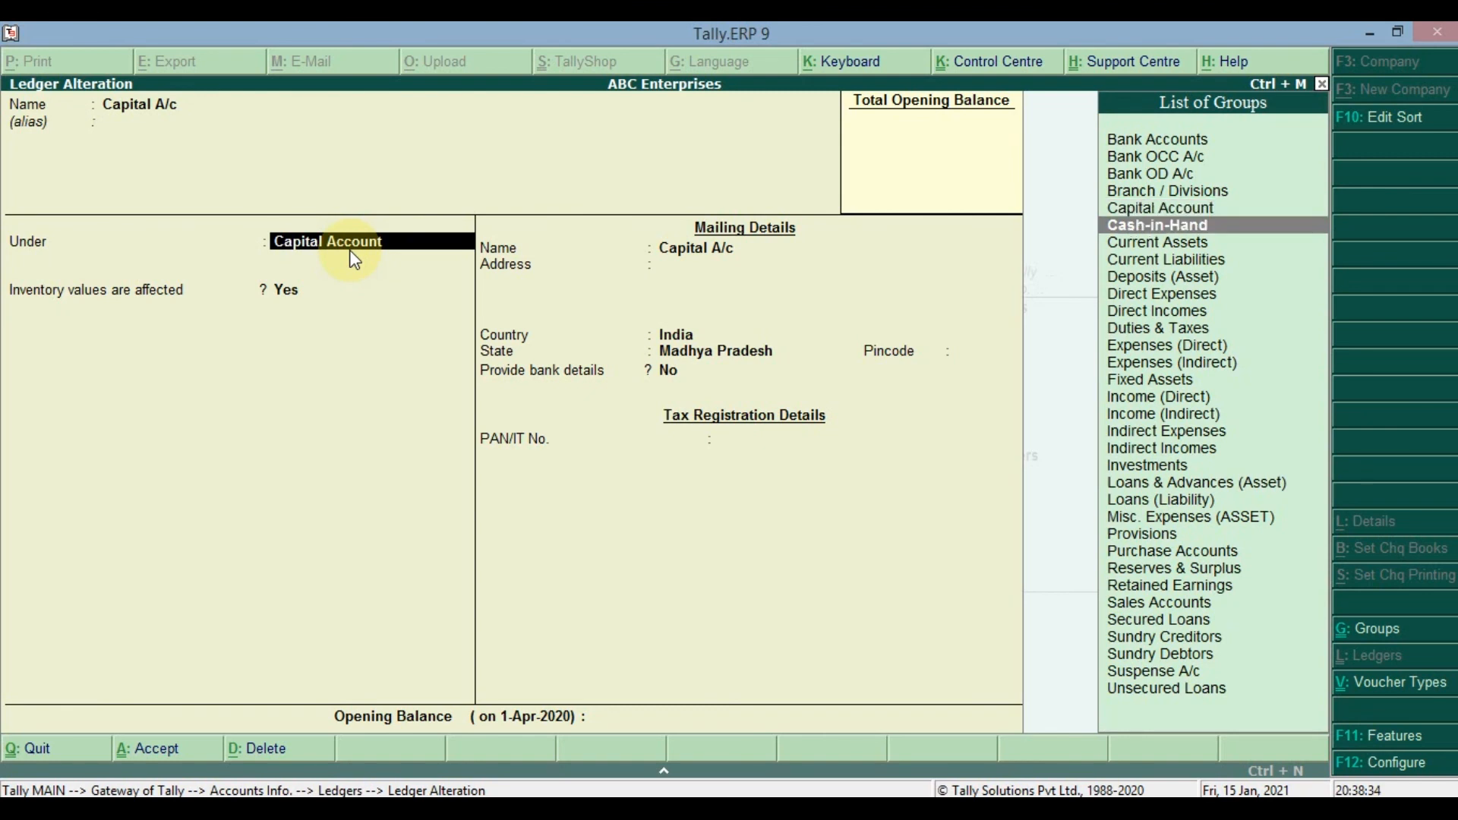
key("Up")
key("Up")
key("Up")
key("Up")
key("Up")
key("Up")
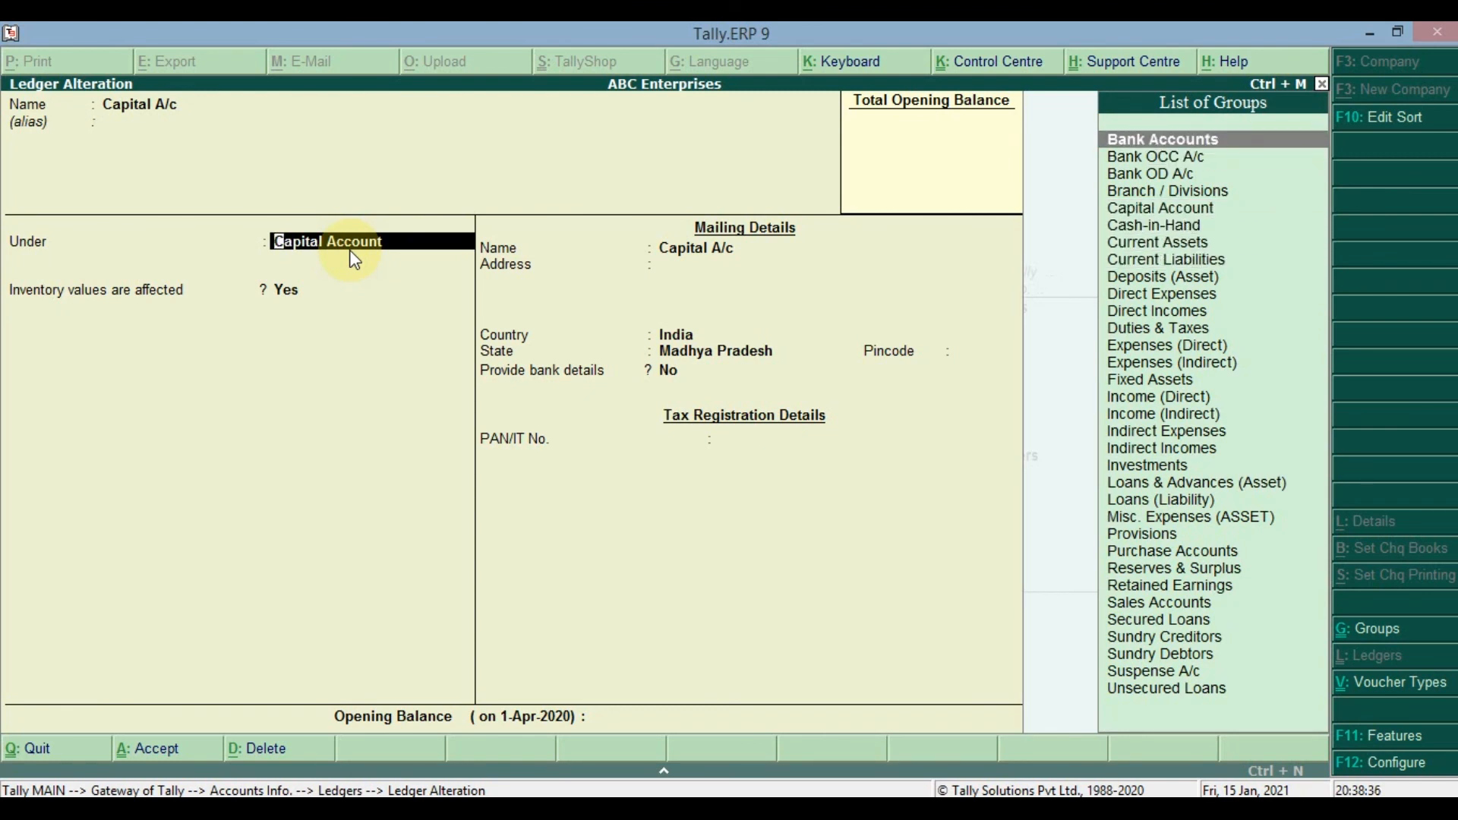
key("Down")
key("Down")
key("Down")
key("Down")
key("Down")
key("Down")
key("Down")
key("Down")
key("Down")
key("Down")
key("Down")
key("Down")
key("Down")
key("Down")
key("Down")
key("Down")
key("Down")
key("Down")
key("Down")
key("Down")
key("Down")
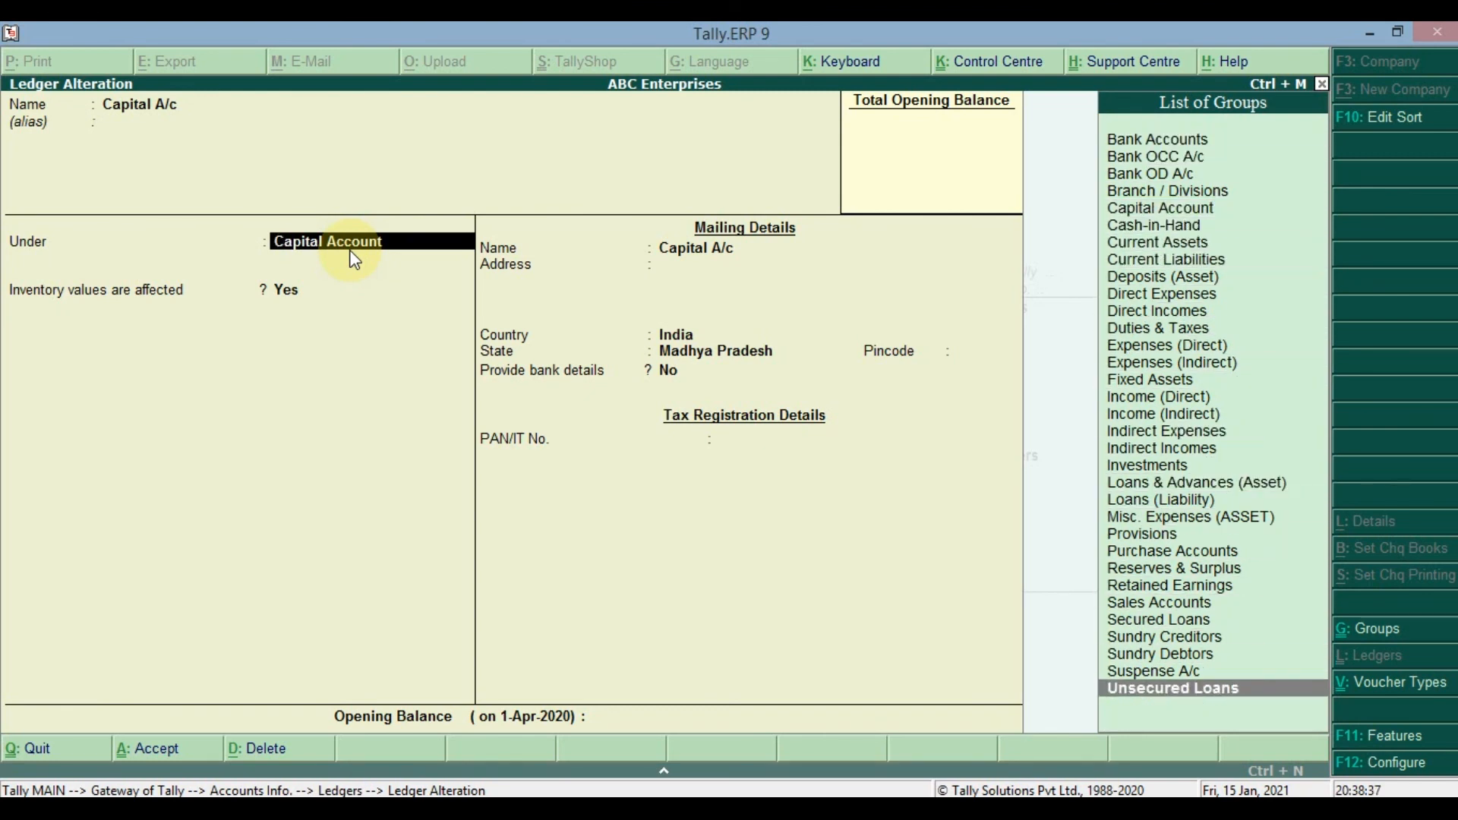
key("Up")
key("Up")
key("Up")
key("Up")
key("Up")
key("Up")
key("Up")
key("Up")
key("Up")
key("Up")
key("Up")
key("Up")
key("Up")
key("Up")
key("Up")
key("Up")
key("Up")
key("Up")
key("Up")
key("Up")
key("Up")
key("Down")
key("Down")
key("Down")
key("Down")
key("Down")
key("Down")
key("Down")
key("Down")
key("Down")
key("Down")
key("Down")
key("Down")
key("Down")
key("Down")
key("Down")
key("Down")
key("Down")
key("Down")
key("Down")
key("Down")
key("Down")
- Quit the Capital A/c alteration without changing its group and return to the Ledgers options
key("Escape")
key("Escape")
key("Return")
key("Escape")
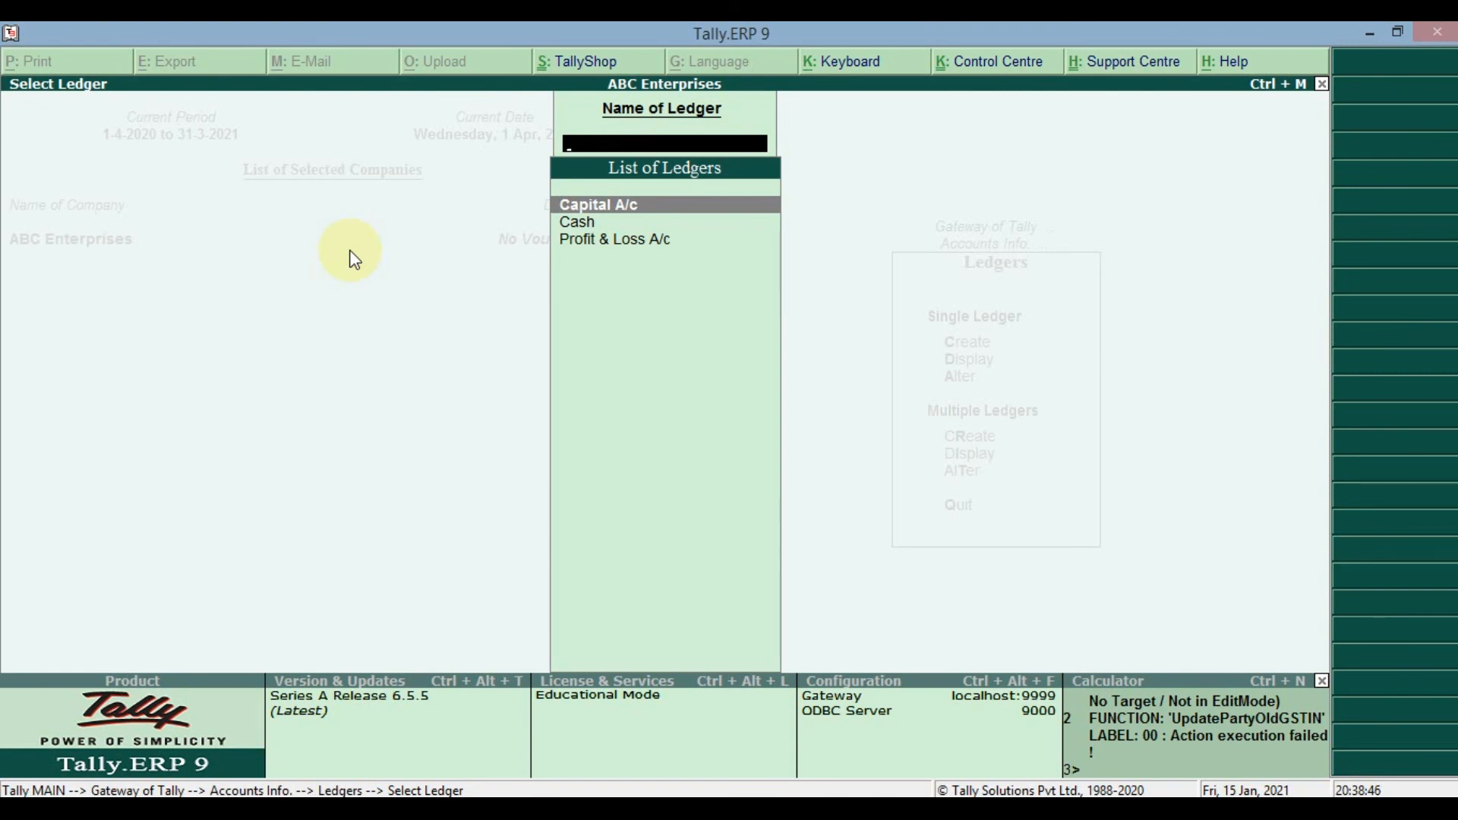
key("Escape")
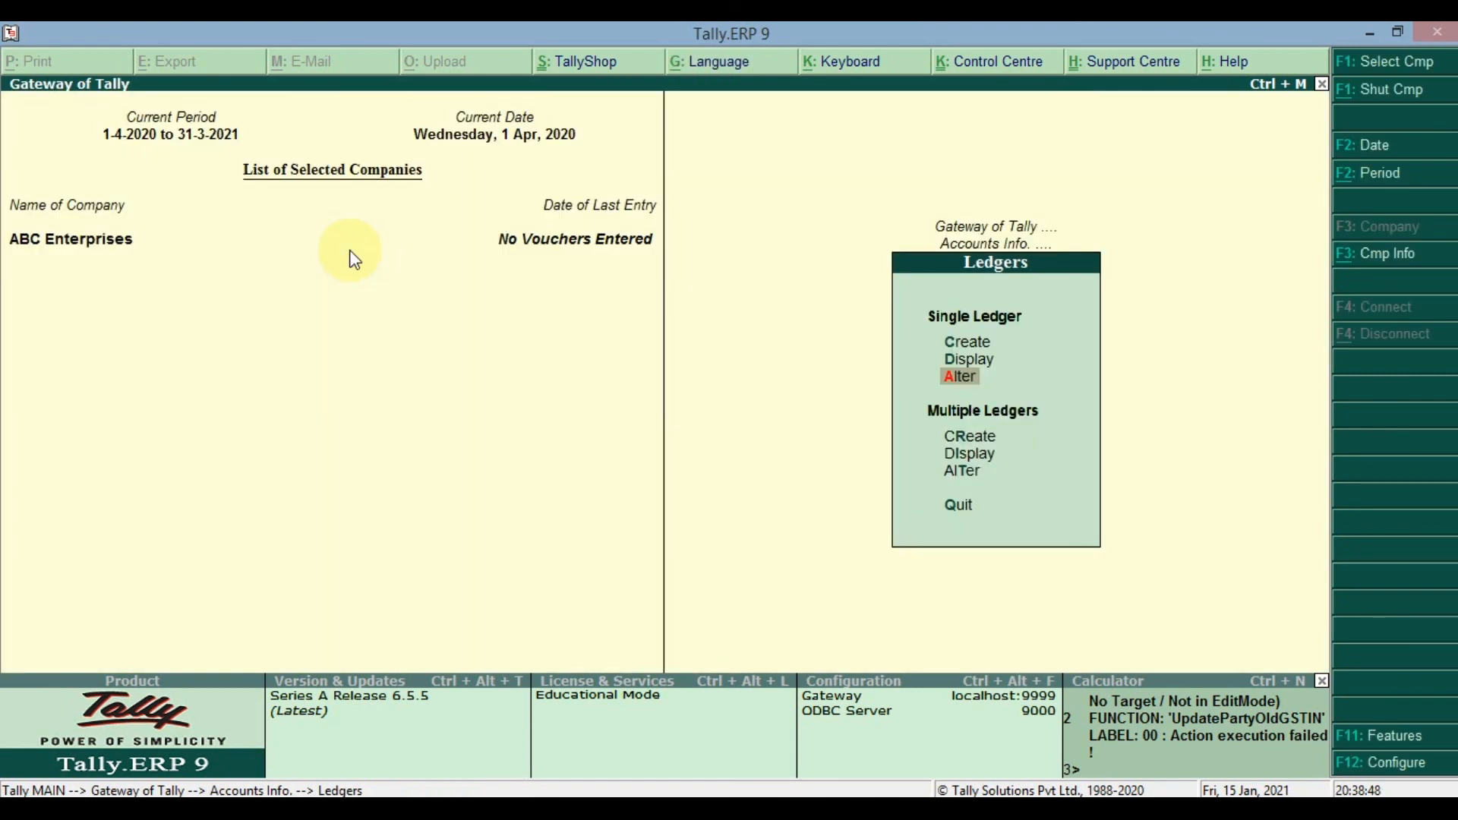